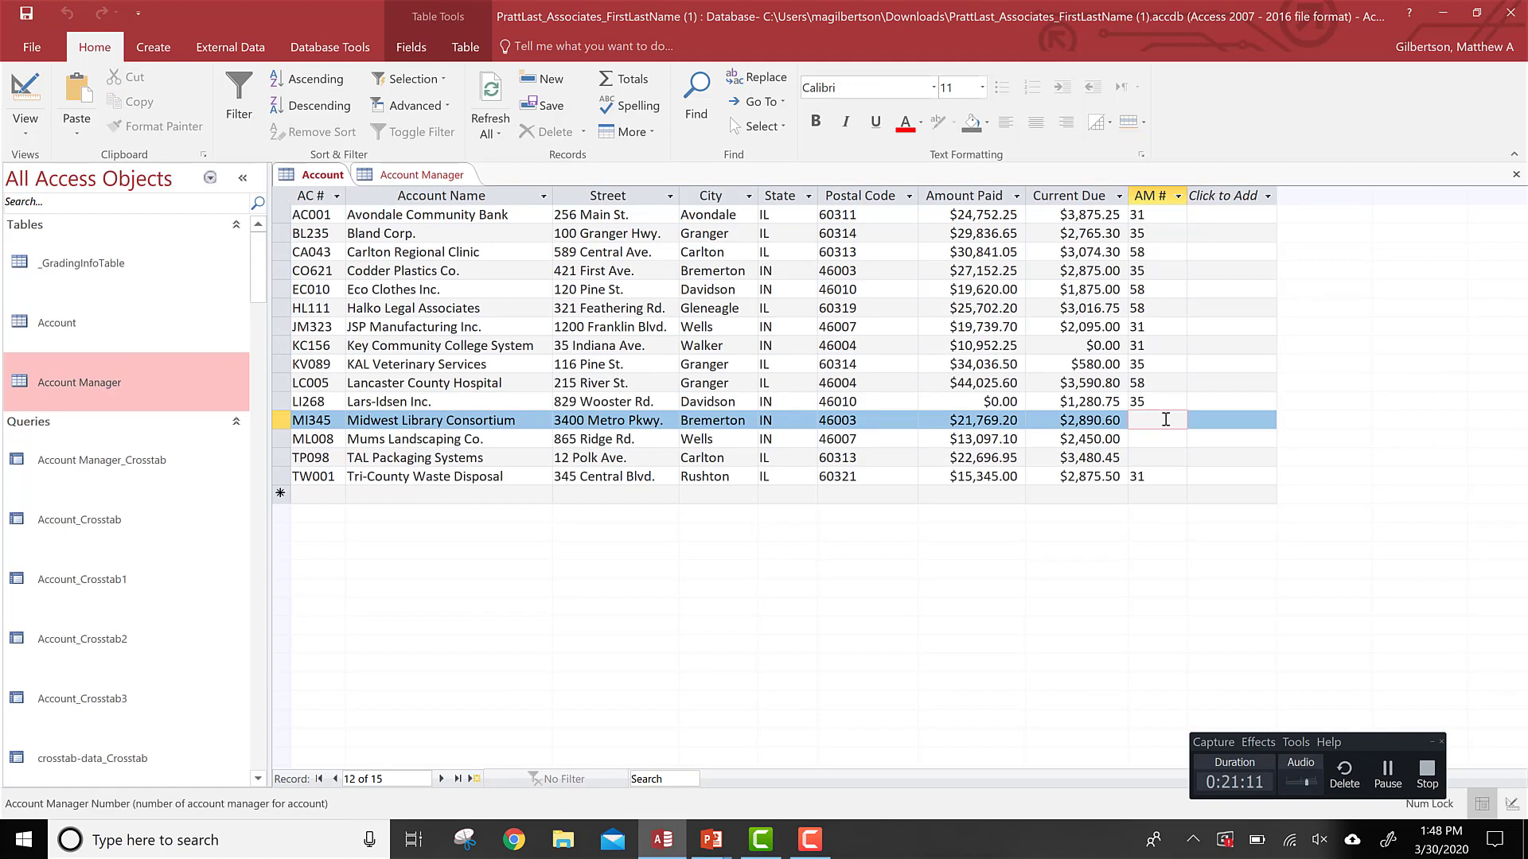
Step: Set the account manager number of Midwest Library Consortium to 58
text(58)
key(Return)
text(58)
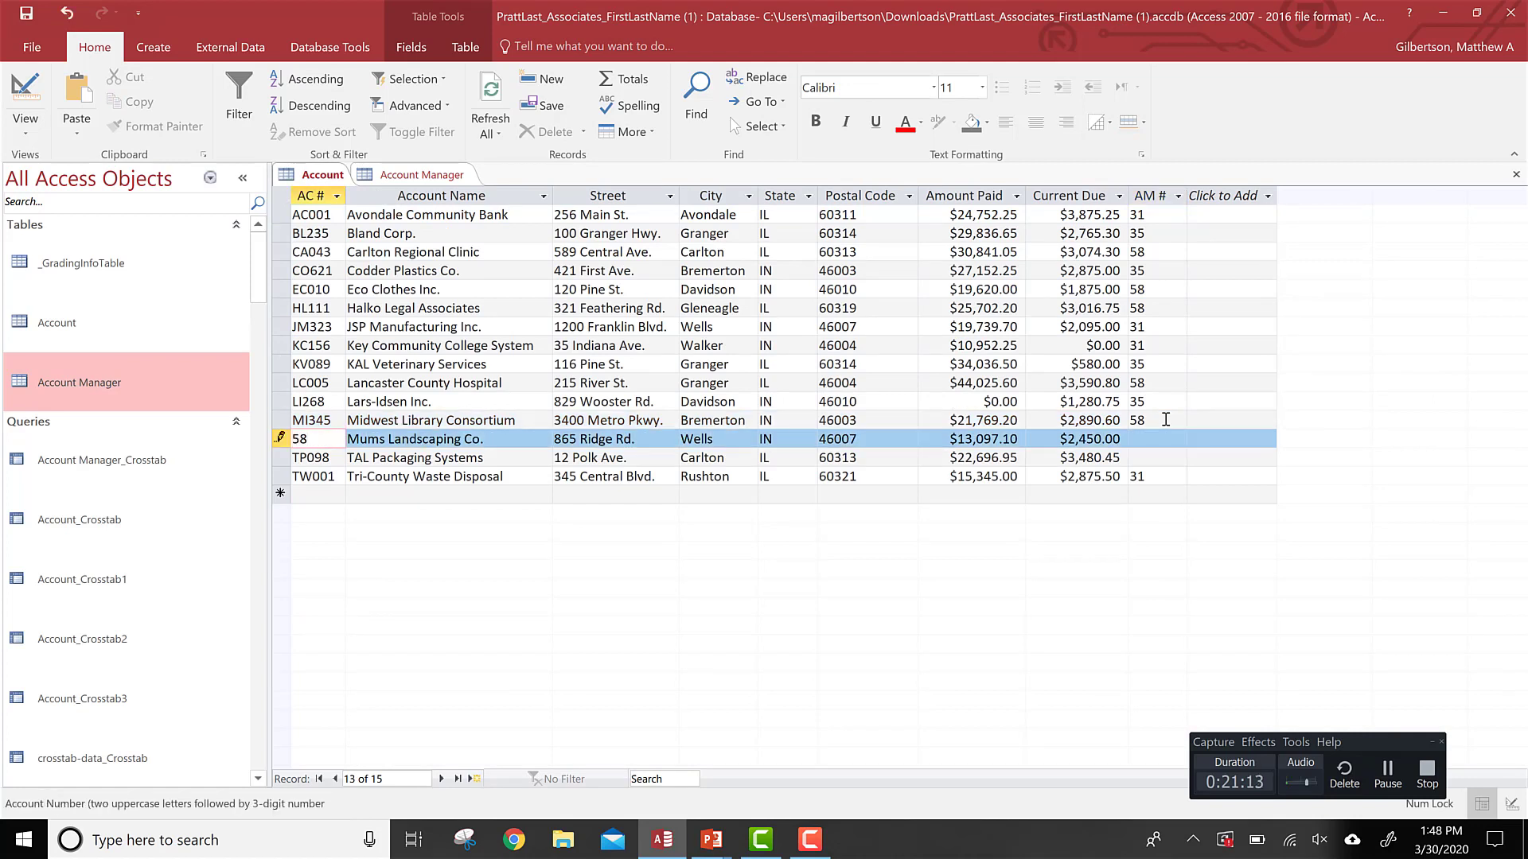
key(Escape)
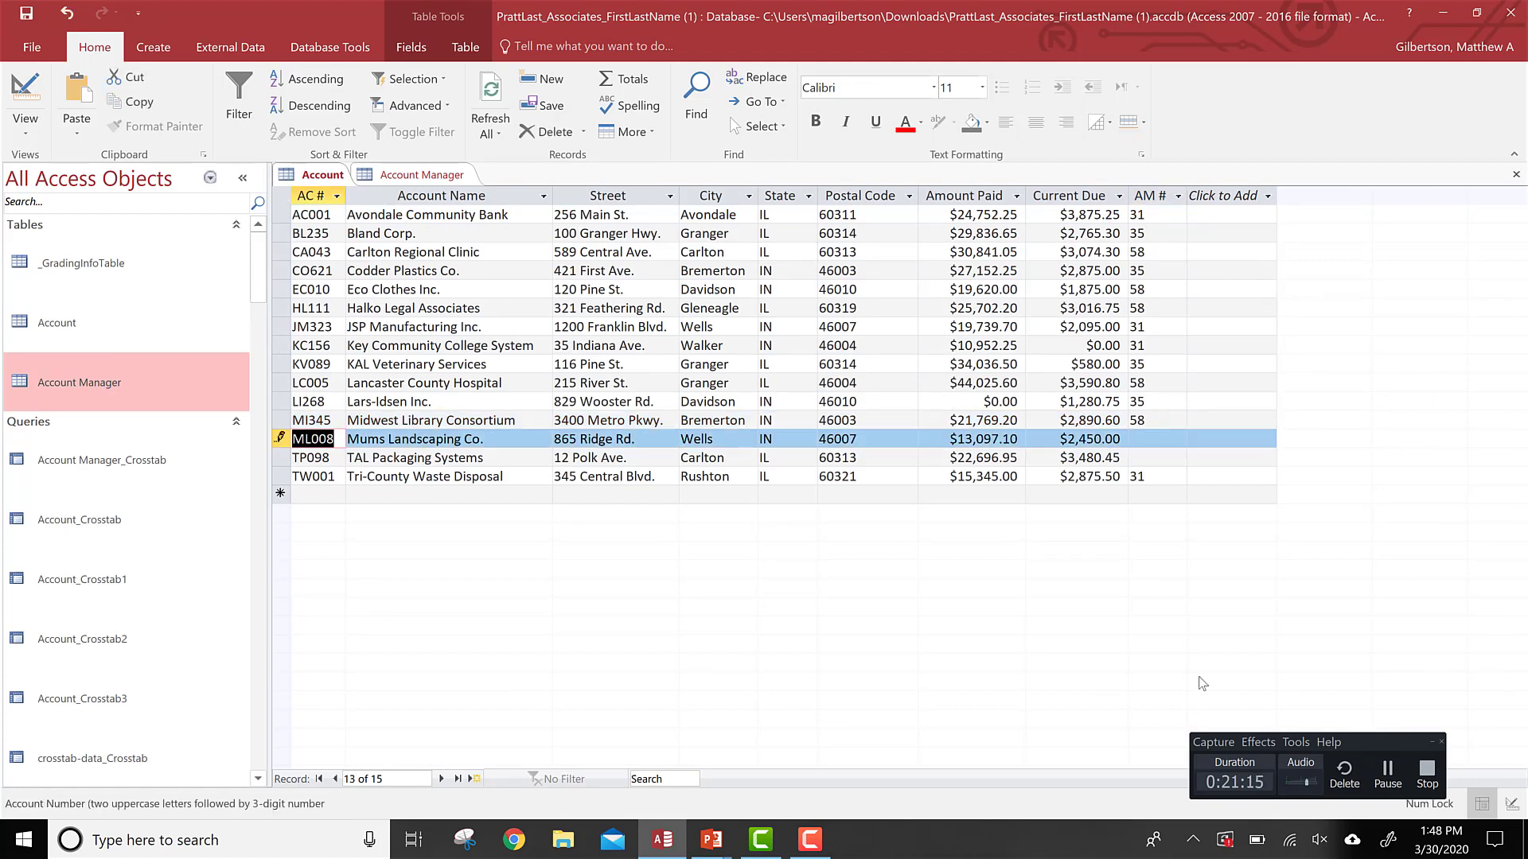
Step: Assign account manager number 58 to Mums Landscaping Co. and TAL Packaging Systems
click(1141, 440)
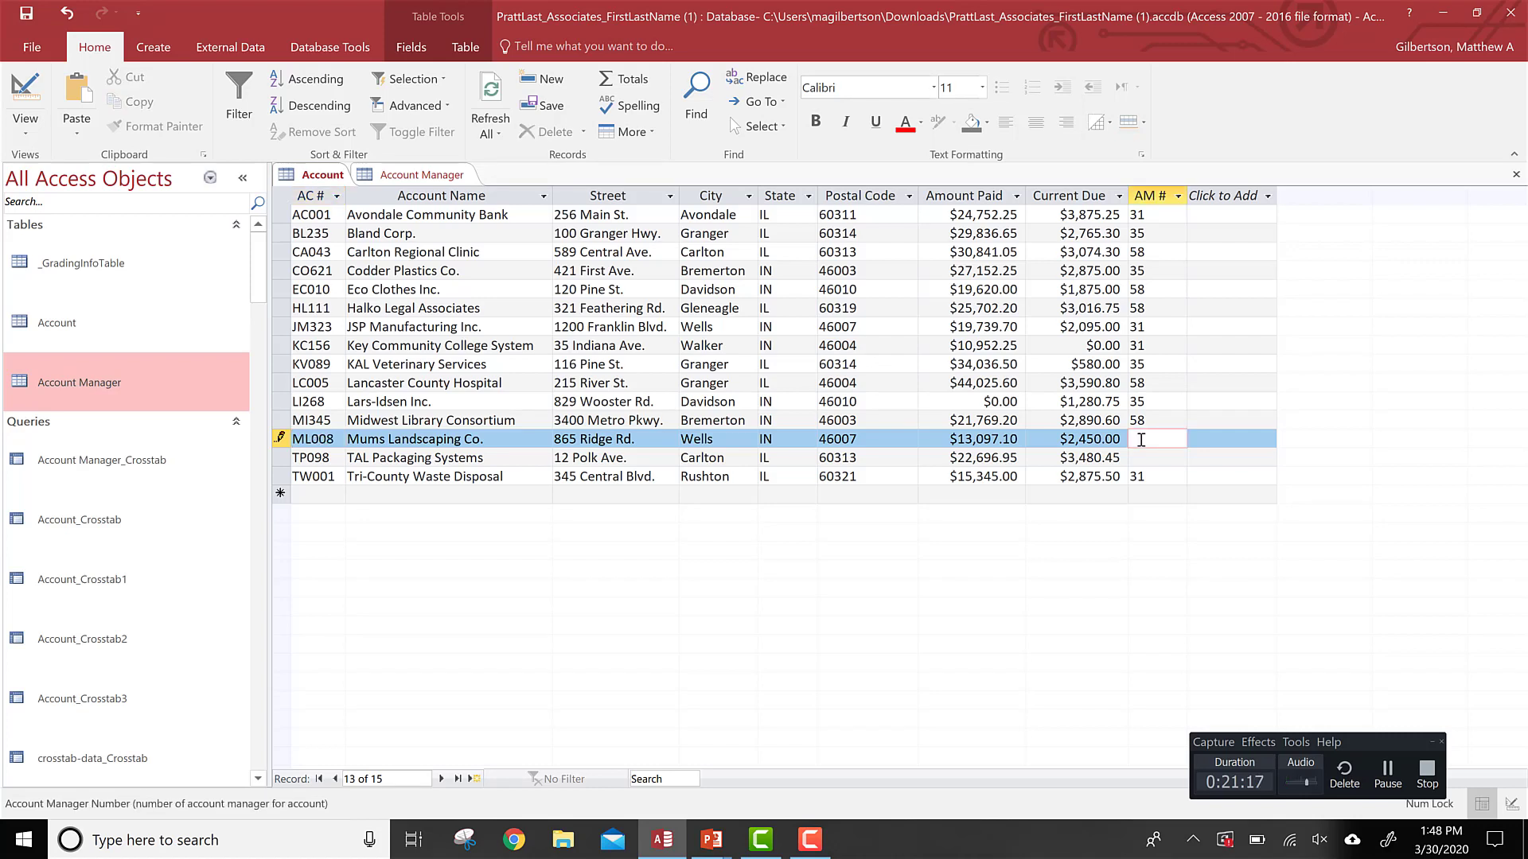
text(58)
click(1130, 464)
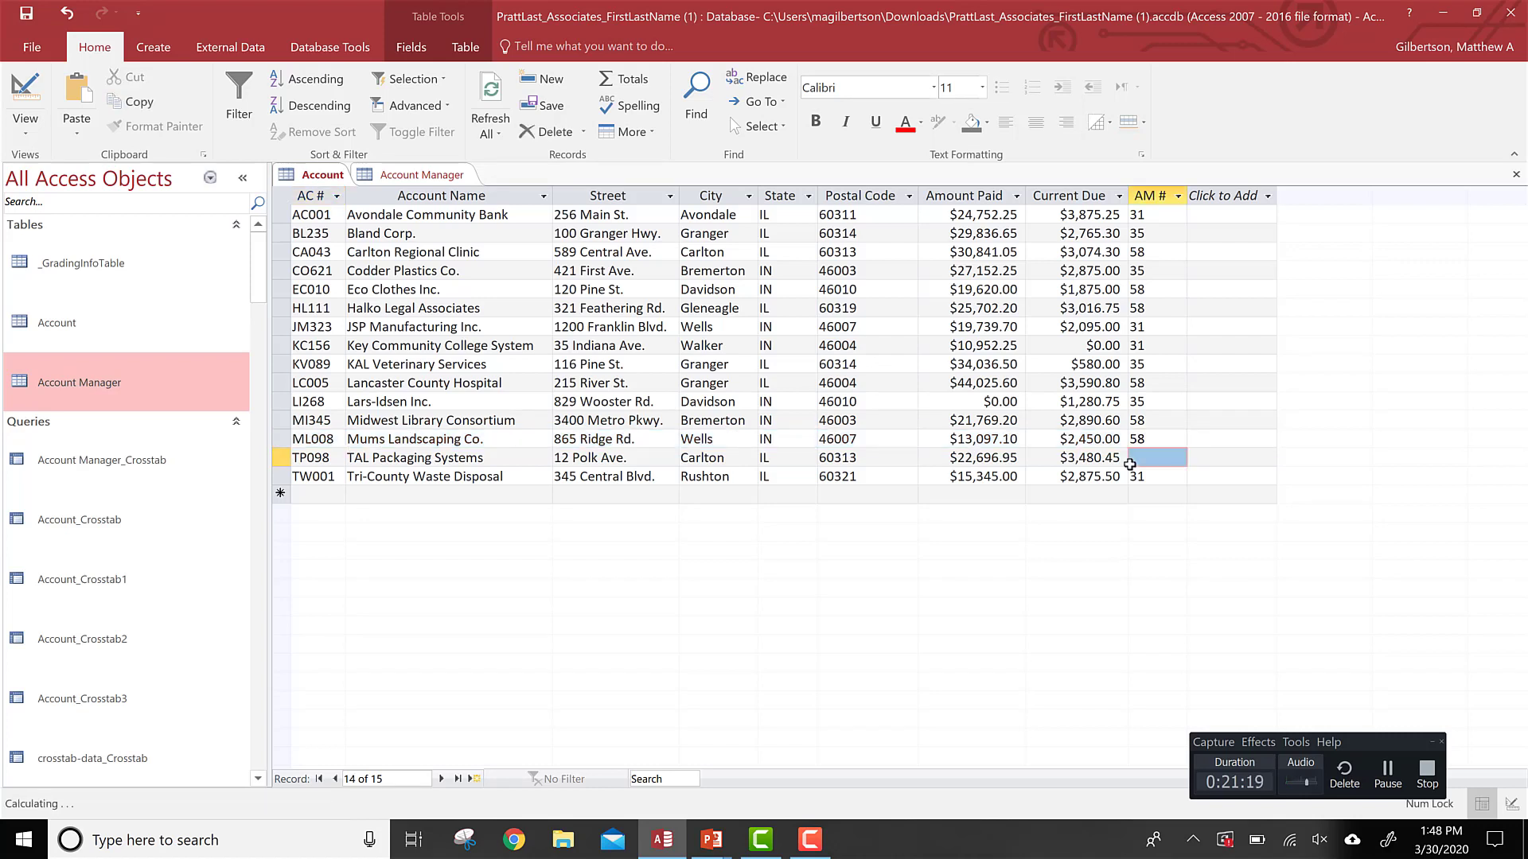
text(58)
key(Tab)
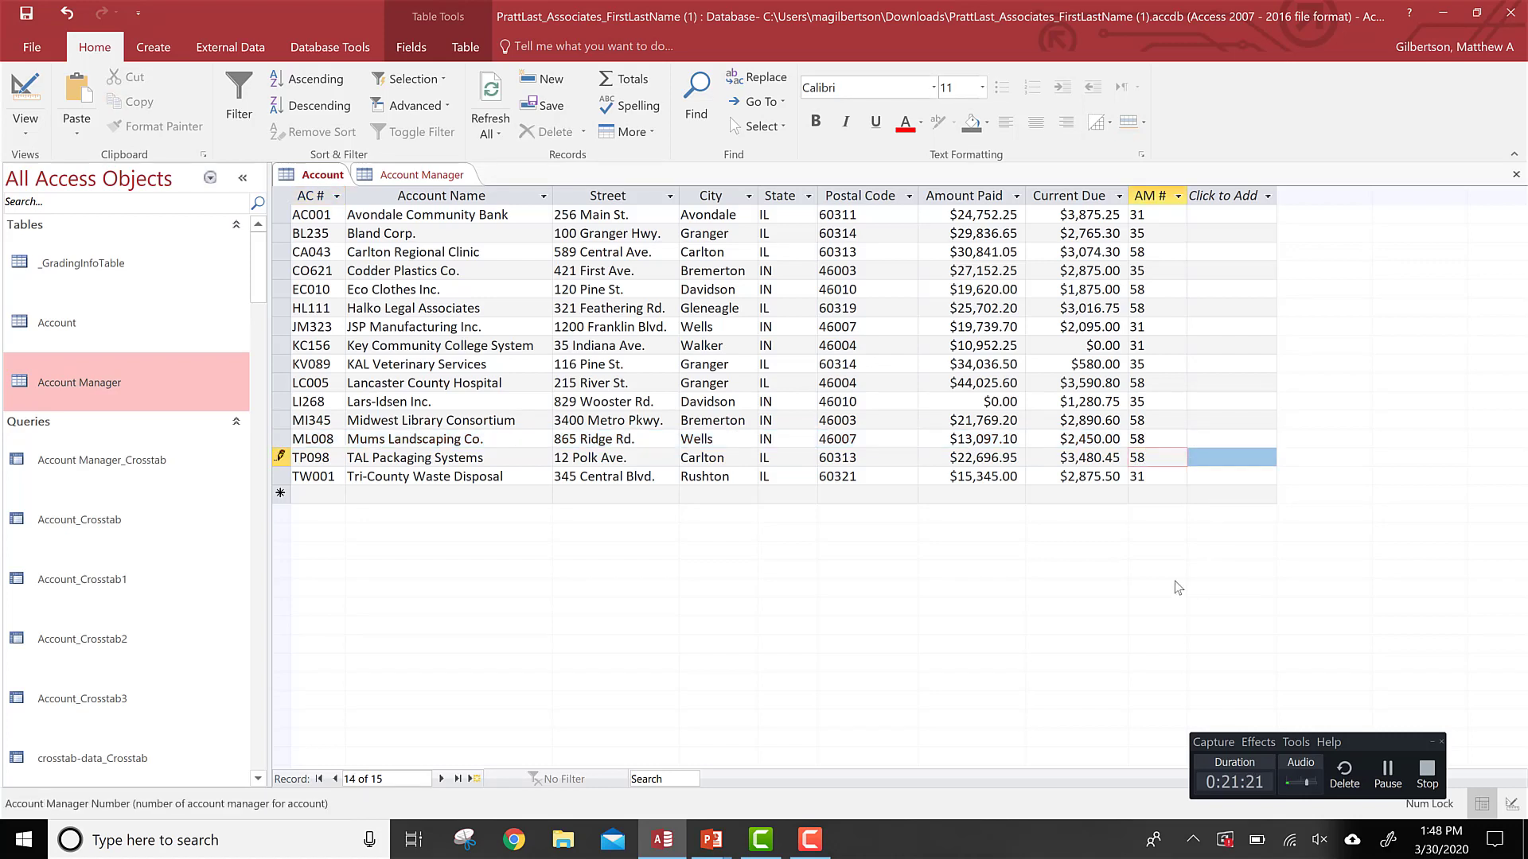
click(1196, 424)
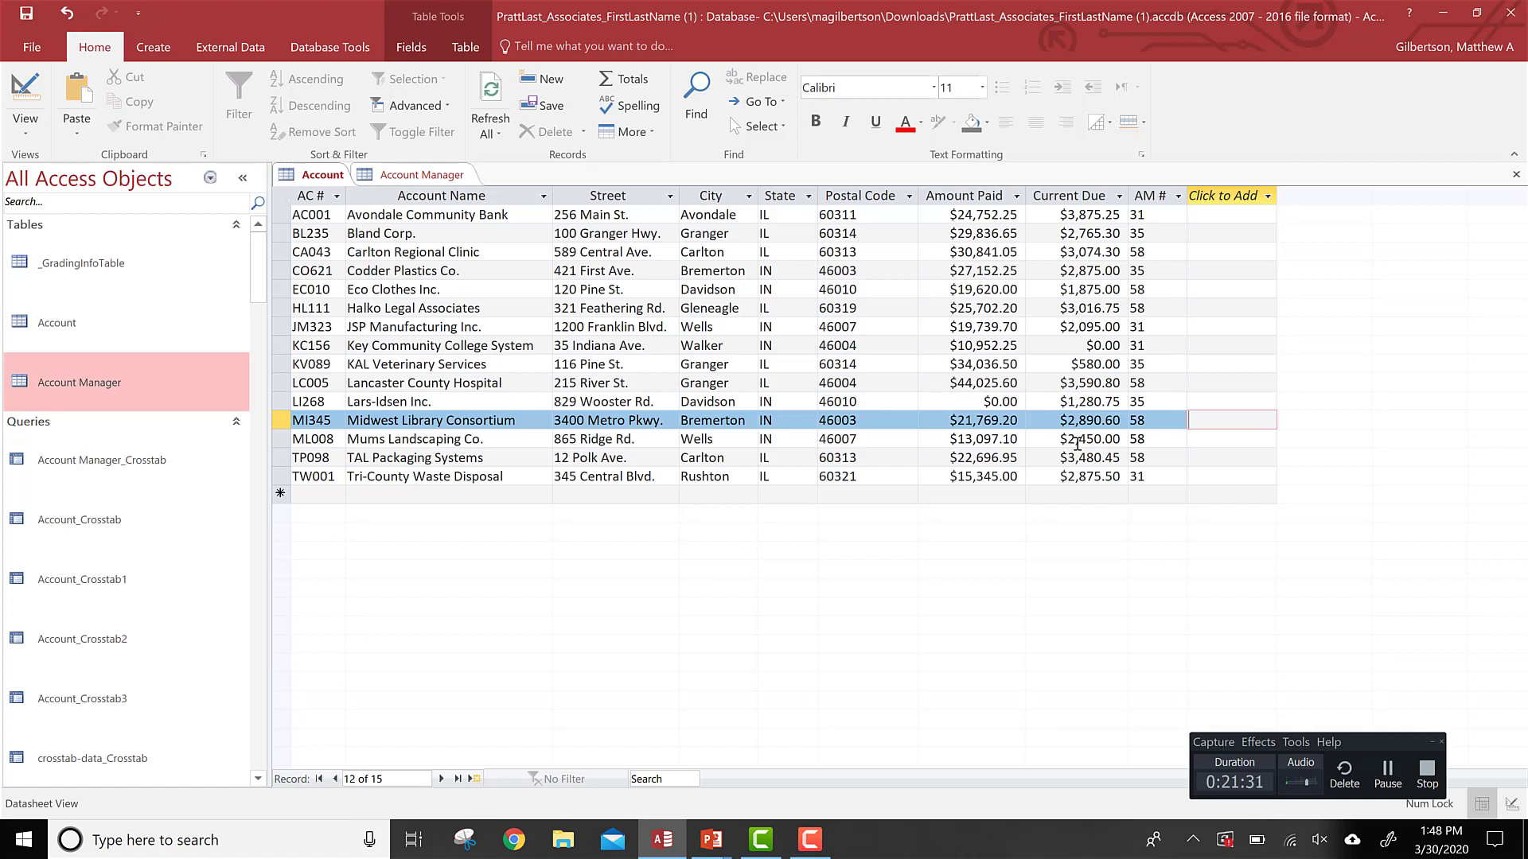
Step: Create a new query in Design view containing the Account and Account Manager tables
key(alt+Tab)
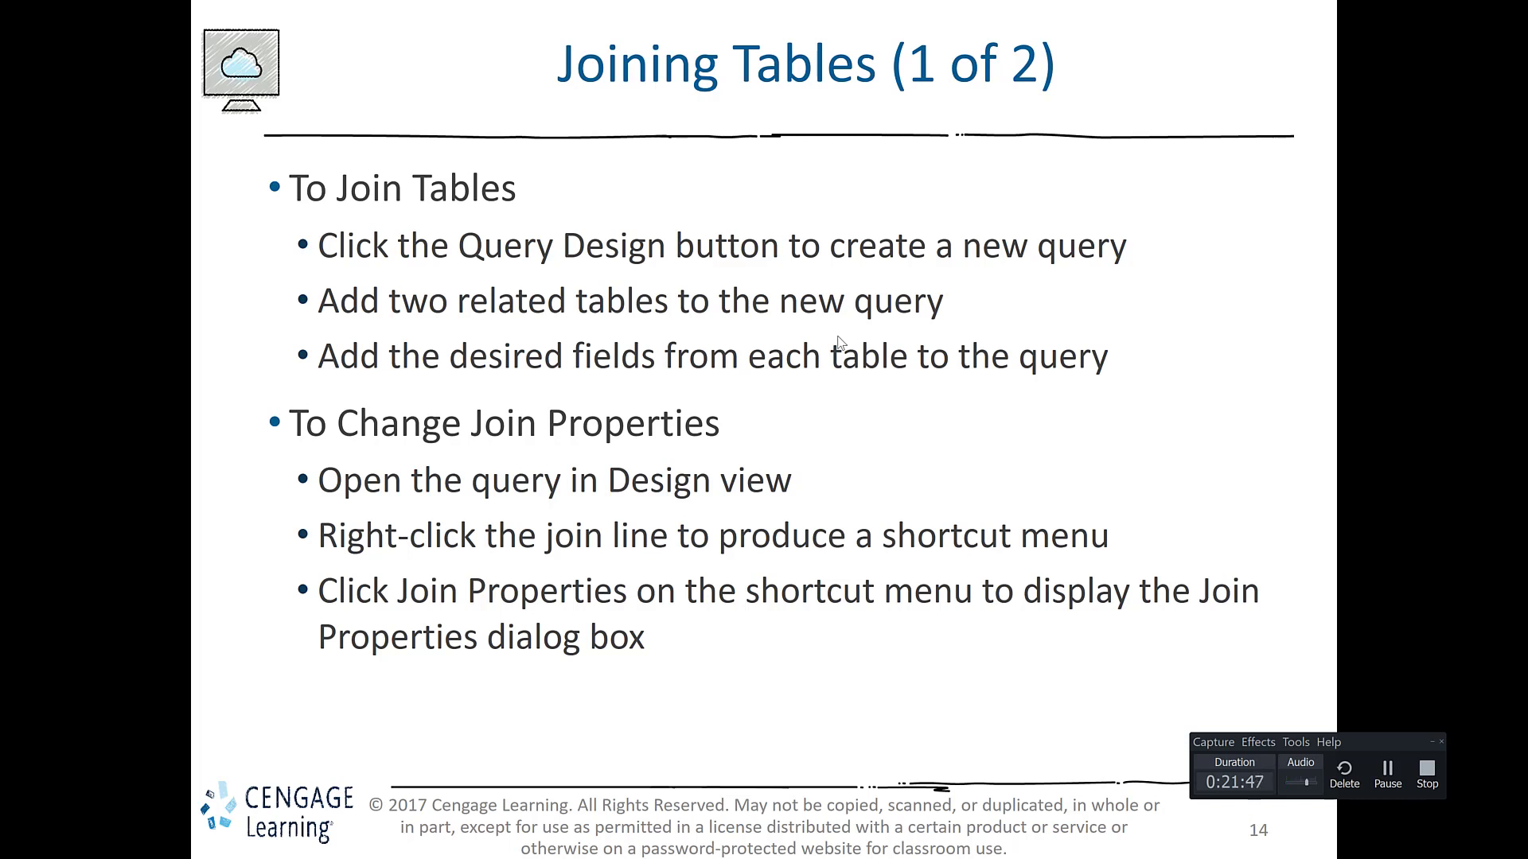
key(alt+Tab)
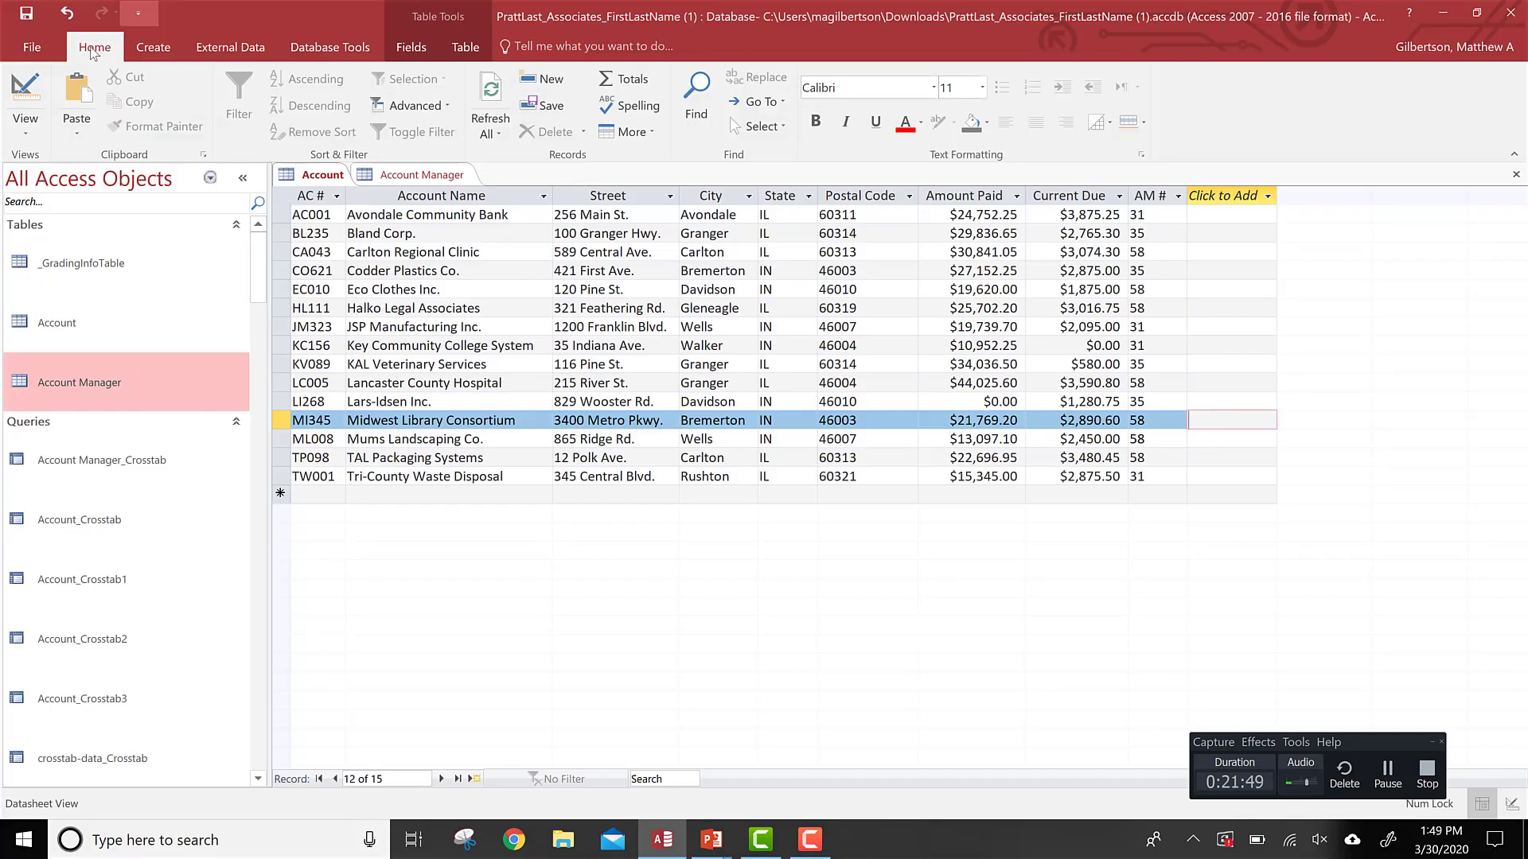
click(150, 50)
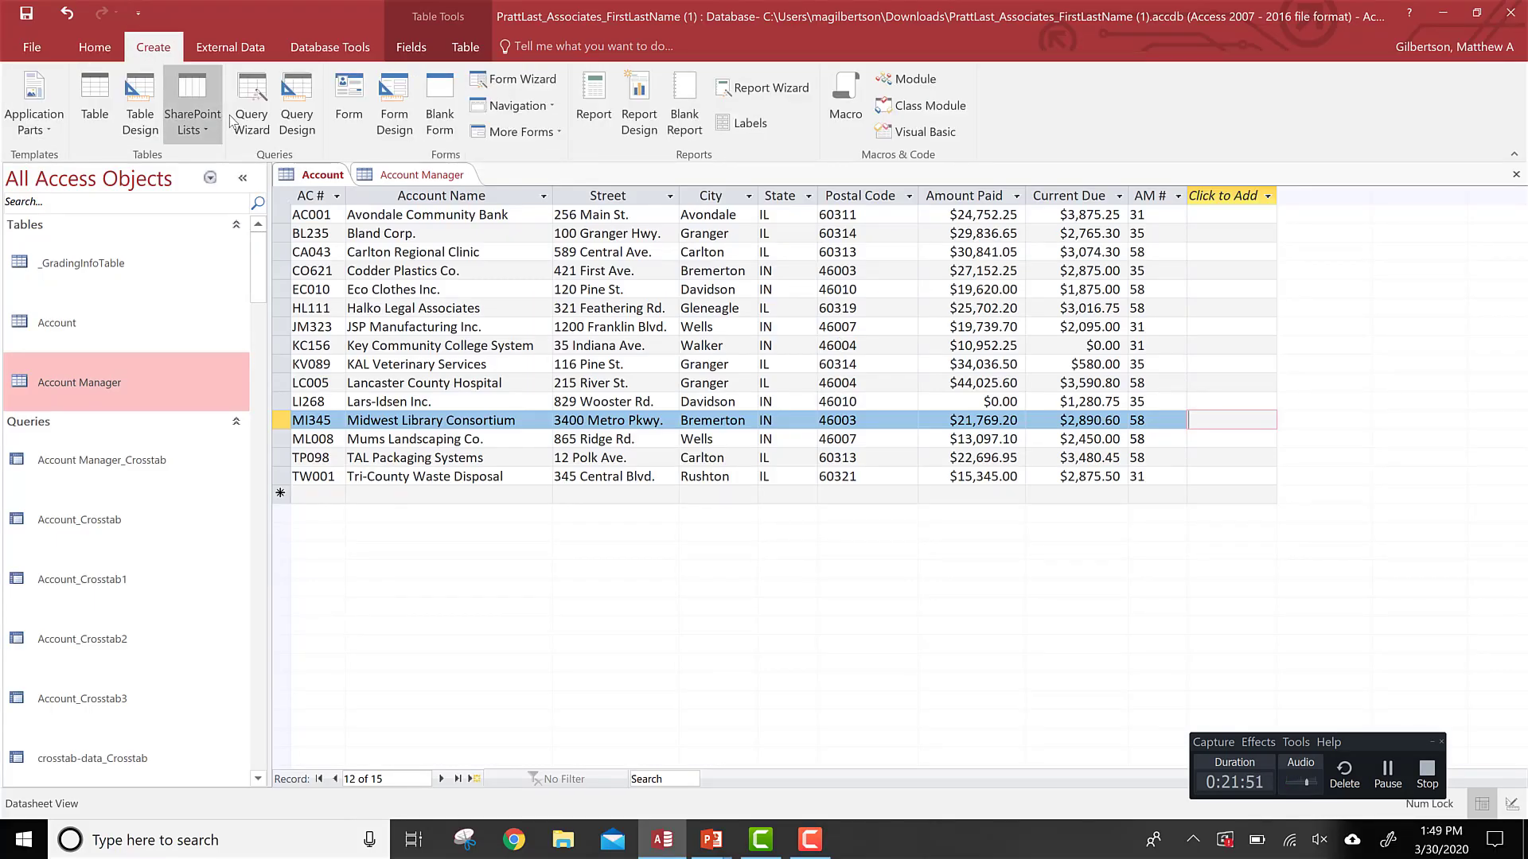
click(297, 111)
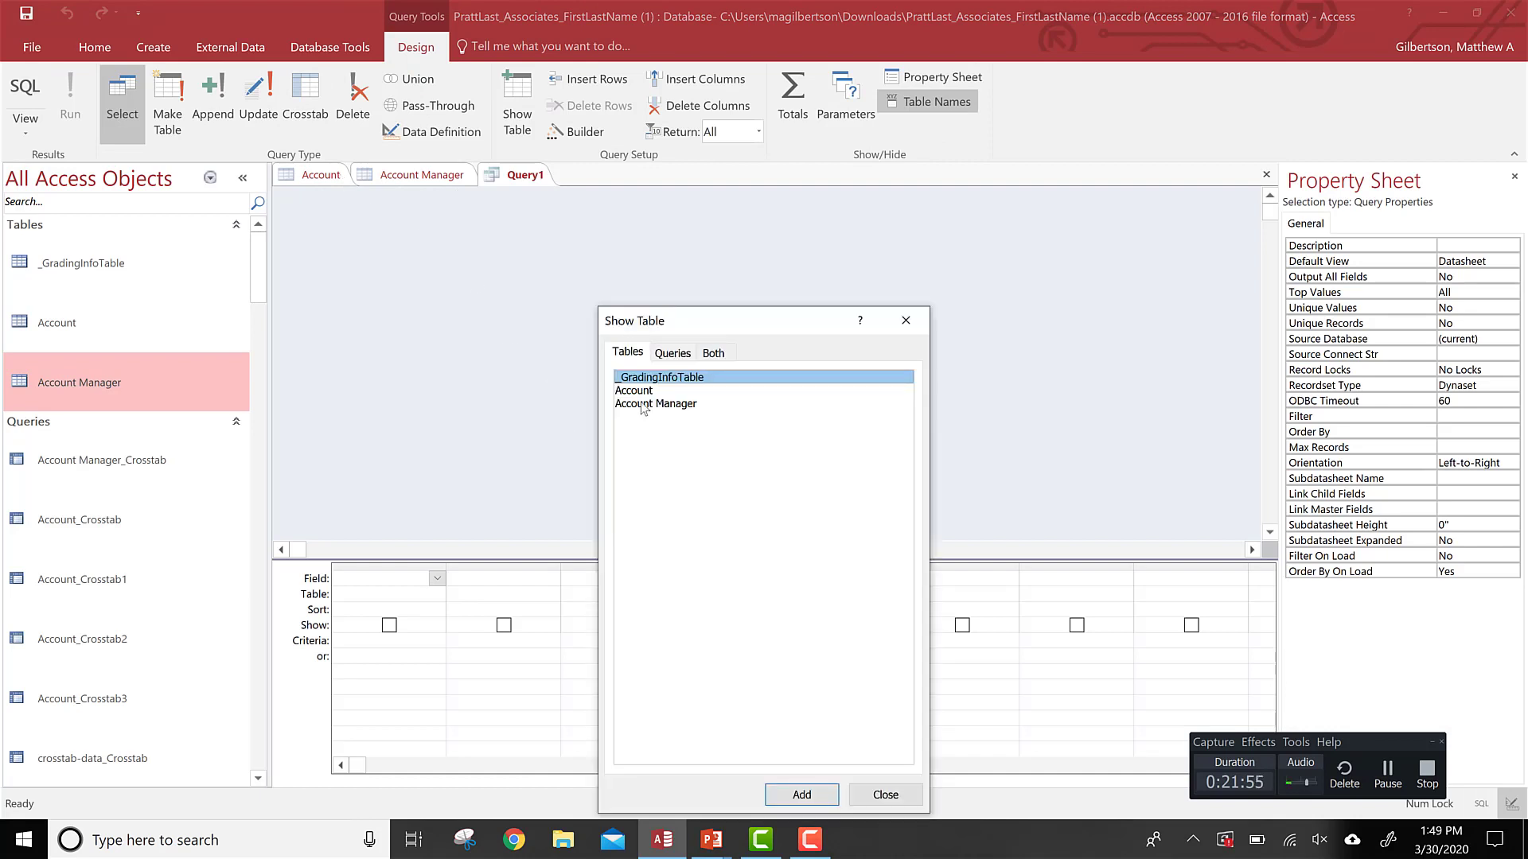
double_click(638, 390)
click(637, 402)
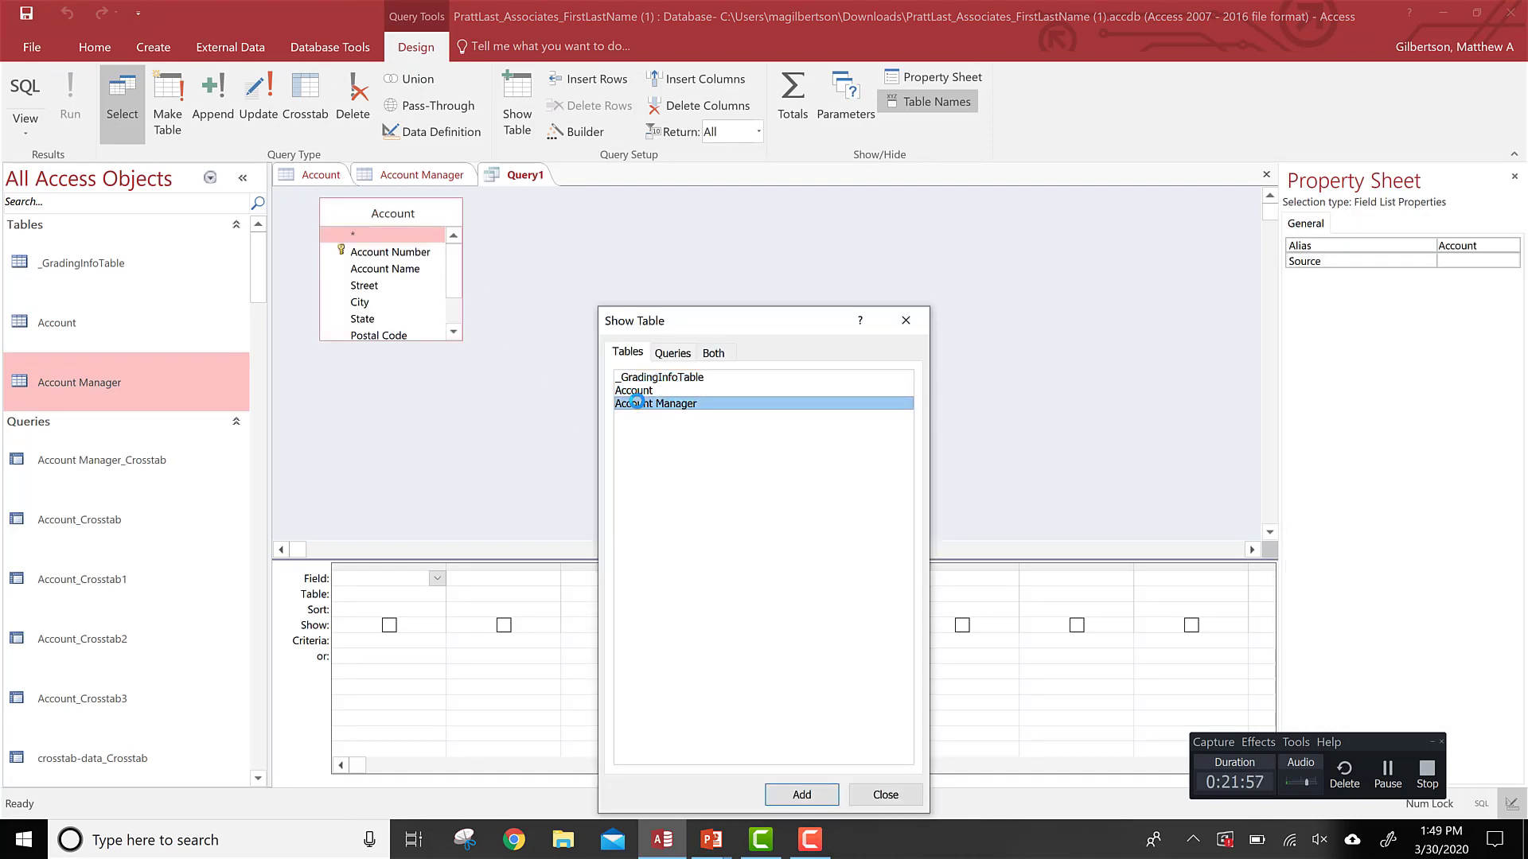
click(906, 322)
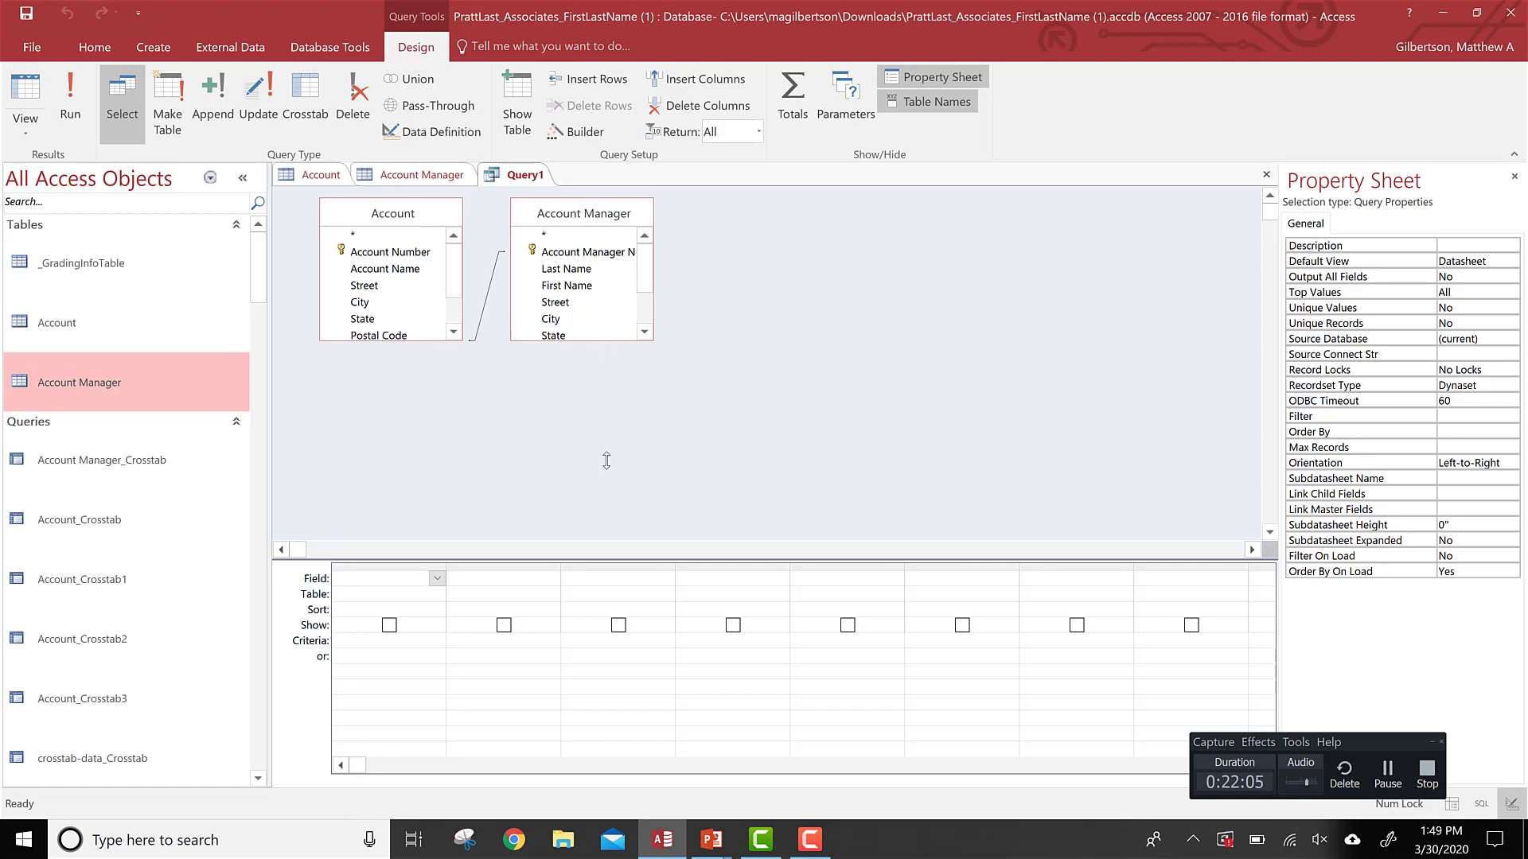
Step: Add Account Name and State from Account, and First Name and Last Name from Account Manager, to the query grid
drag(618, 494, 617, 458)
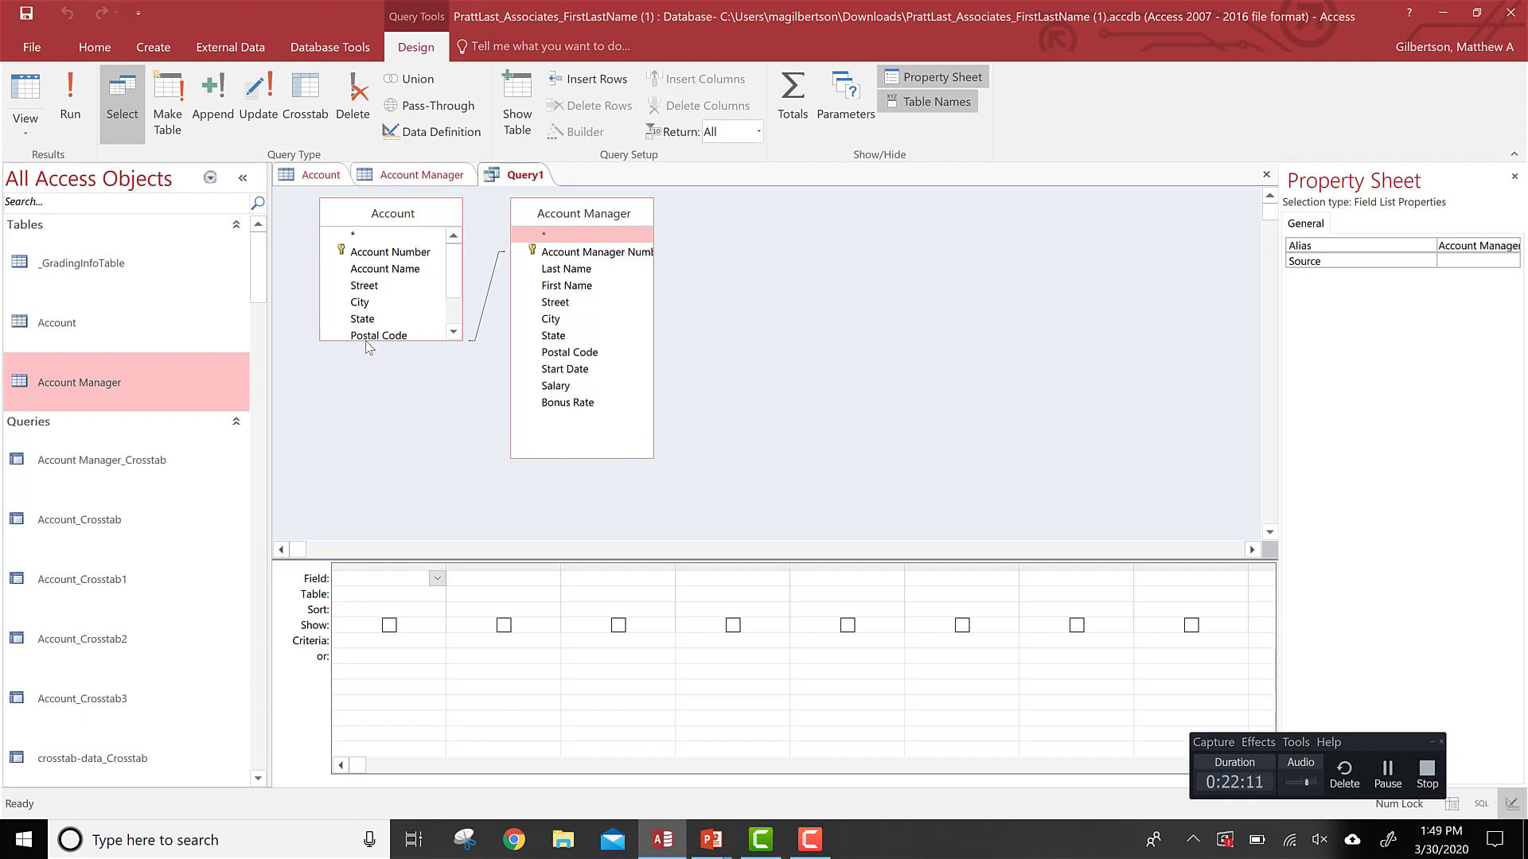
drag(368, 346, 422, 440)
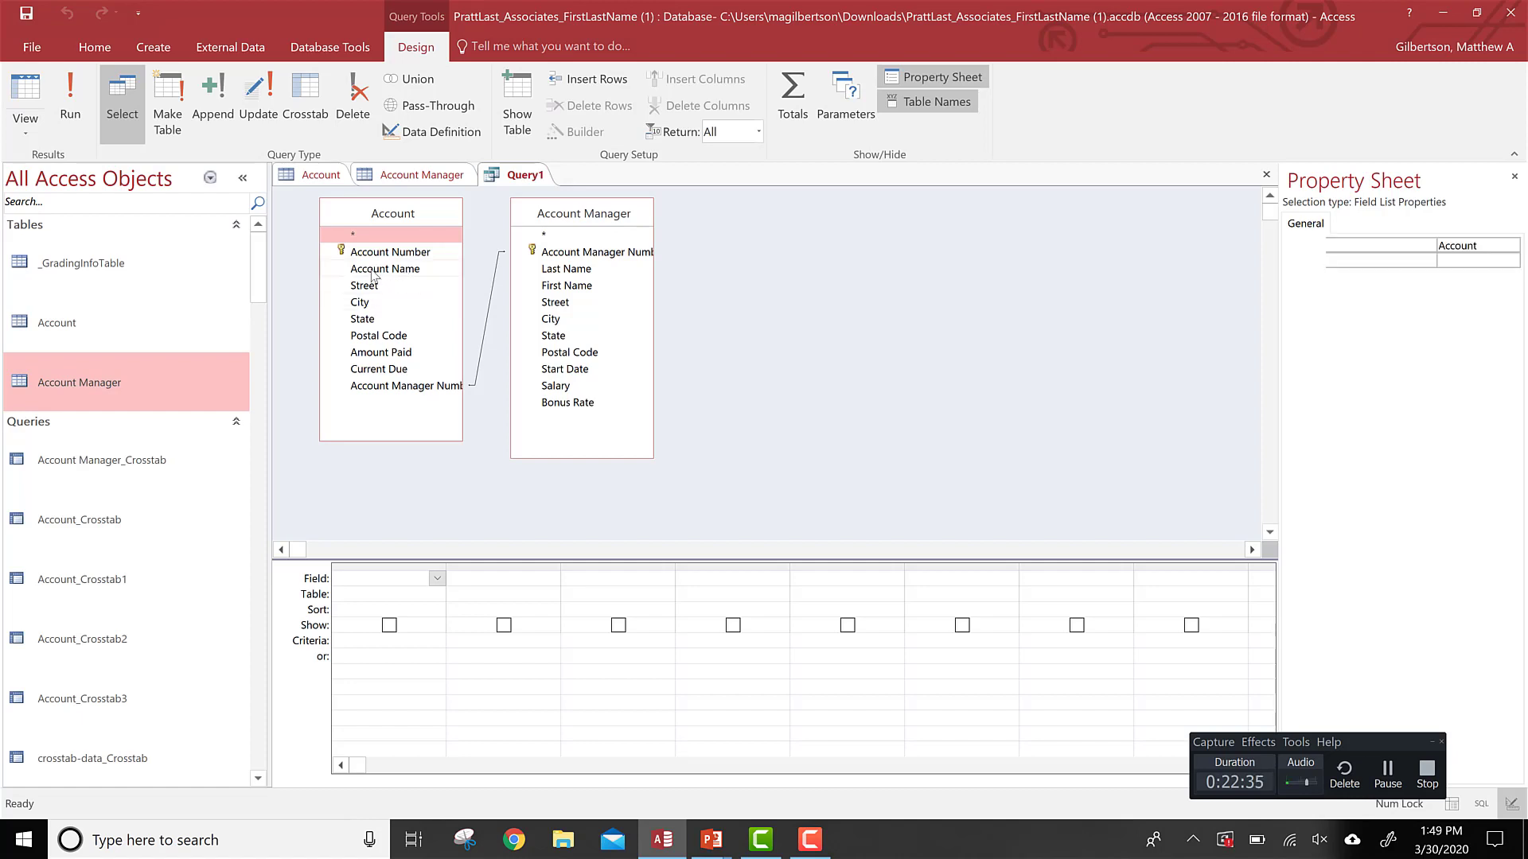
double_click(374, 270)
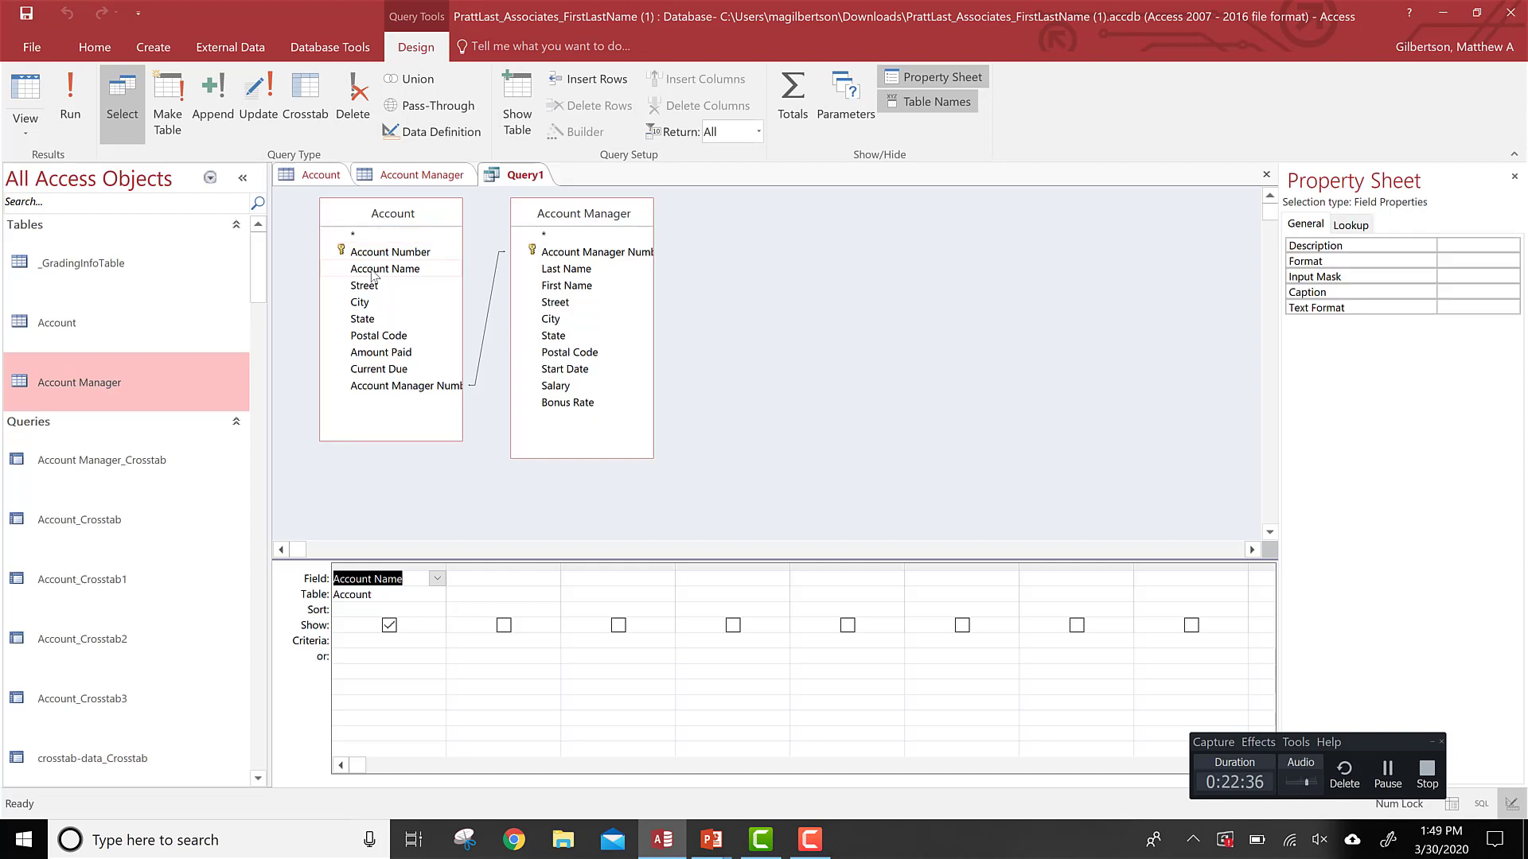
click(363, 320)
double_click(363, 320)
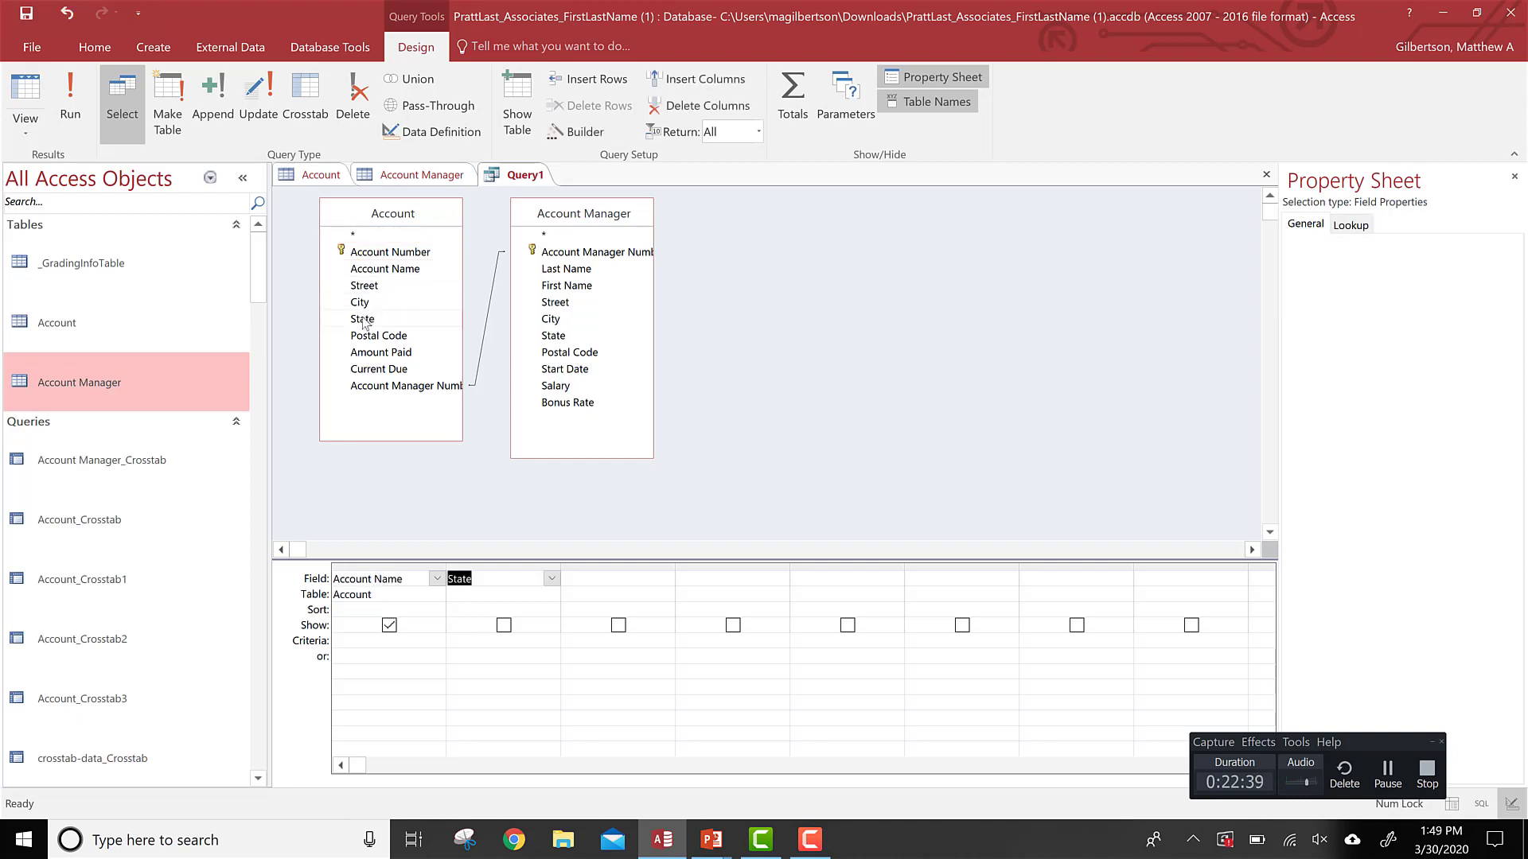
click(555, 289)
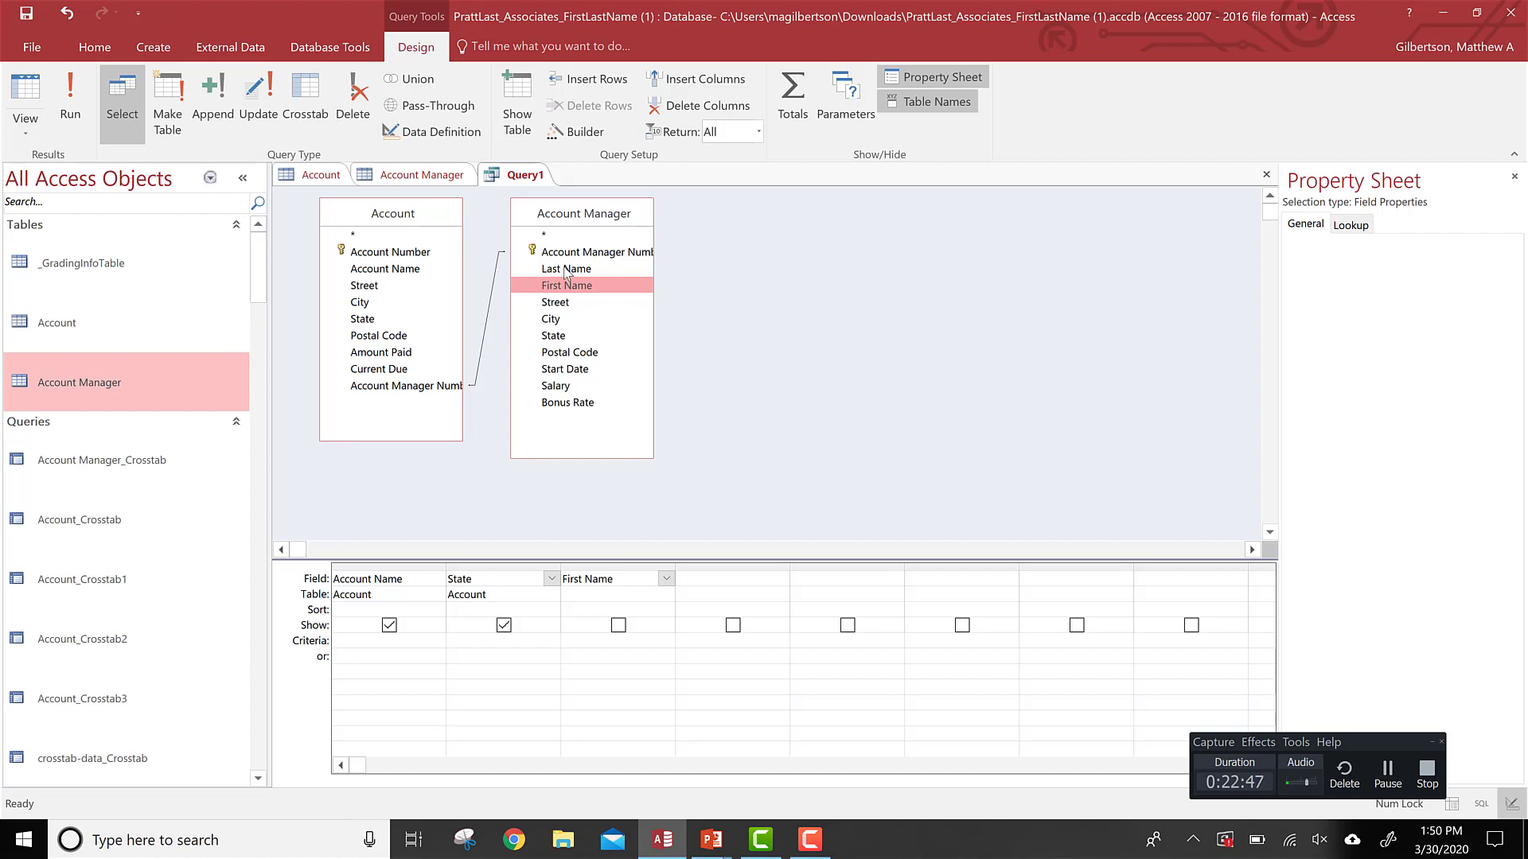
double_click(564, 269)
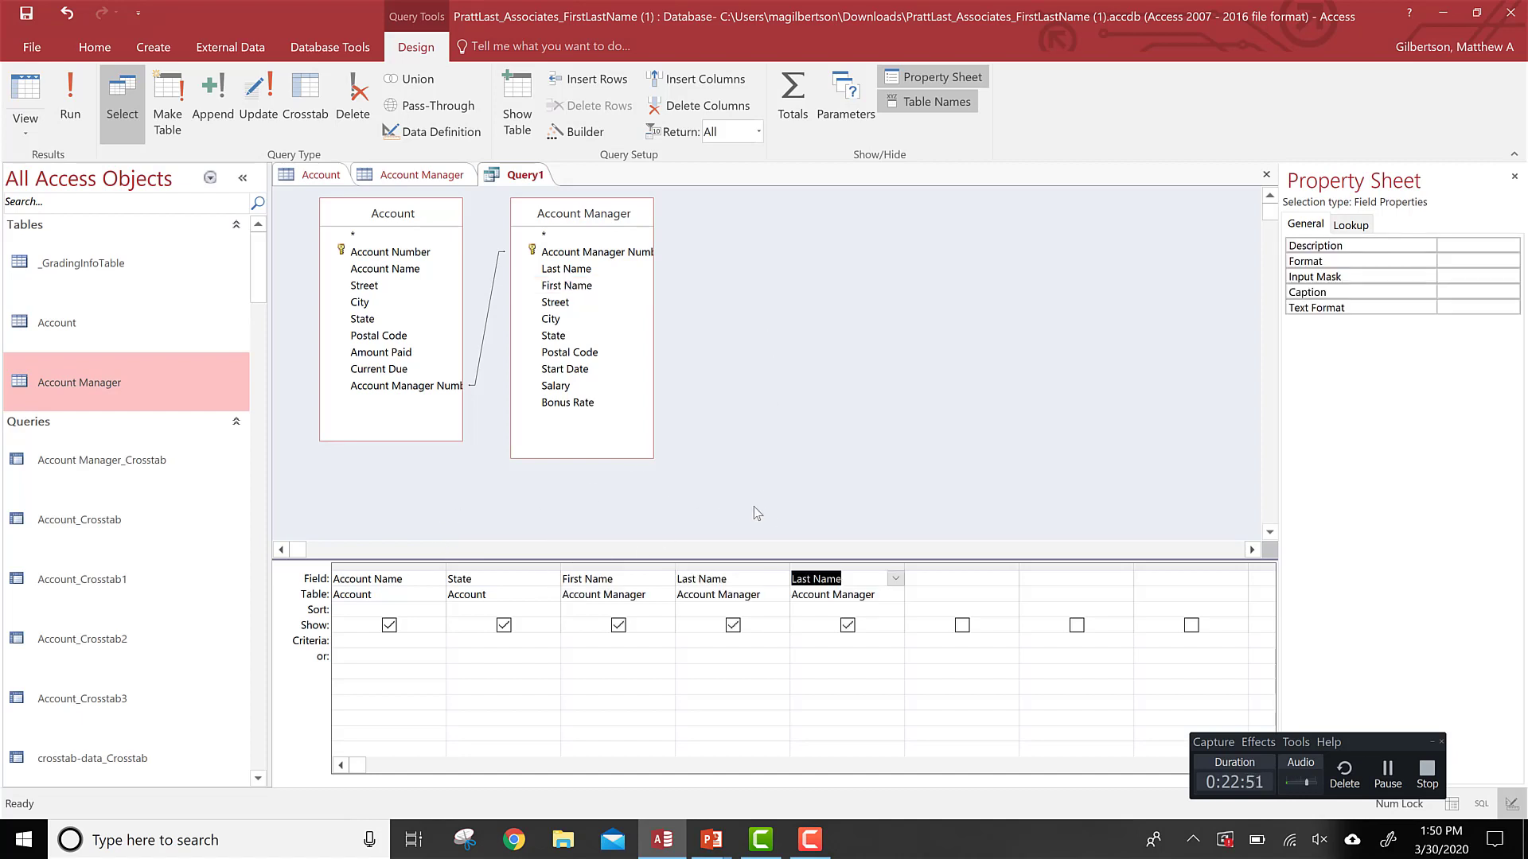
Step: Delete the duplicate Last Name column and show the query results in Datasheet view
click(829, 567)
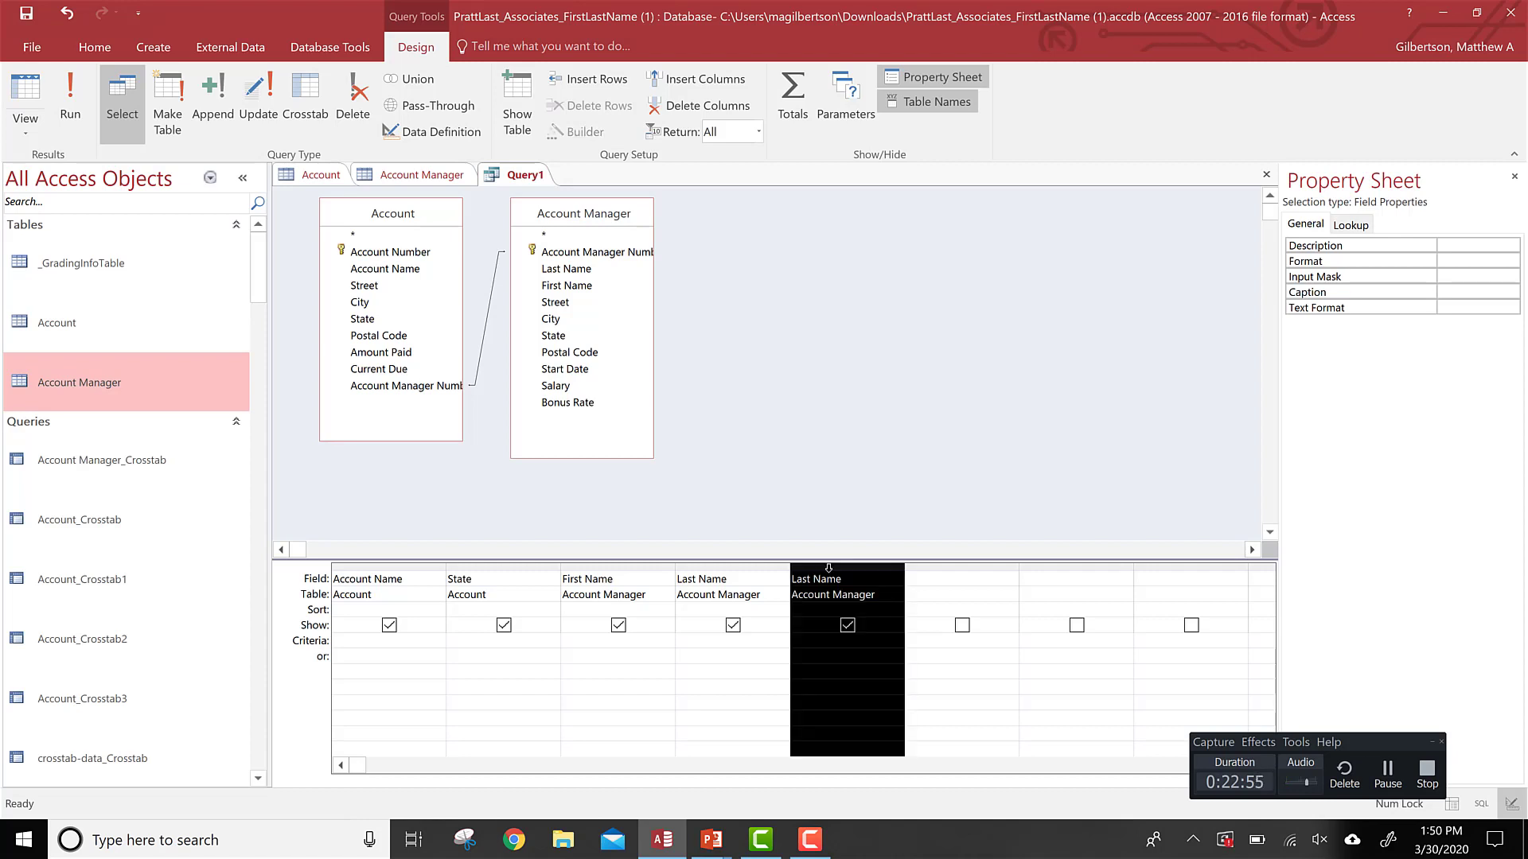
key(Delete)
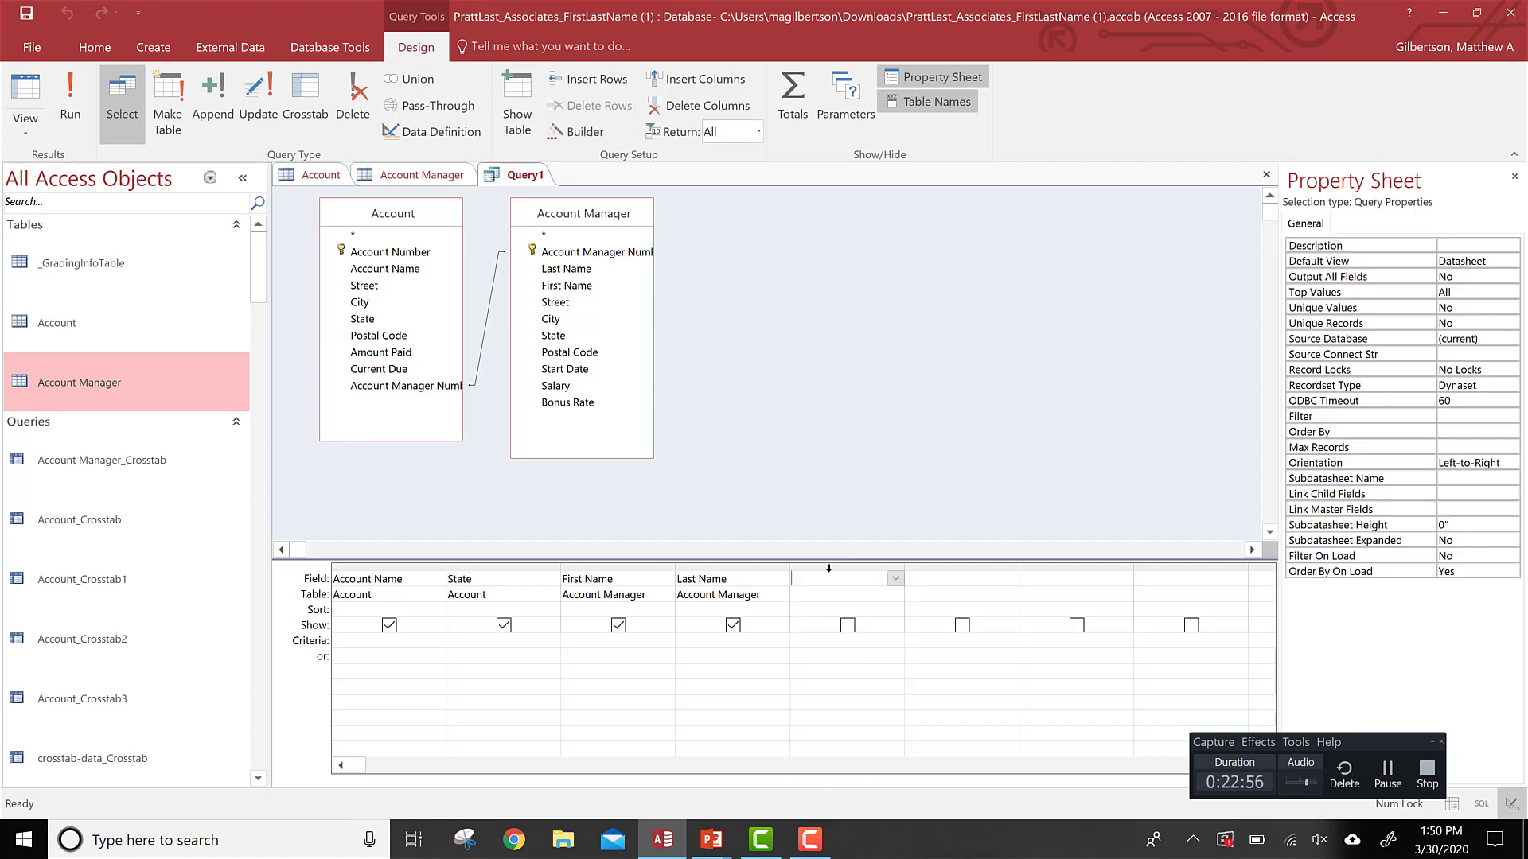
click(45, 115)
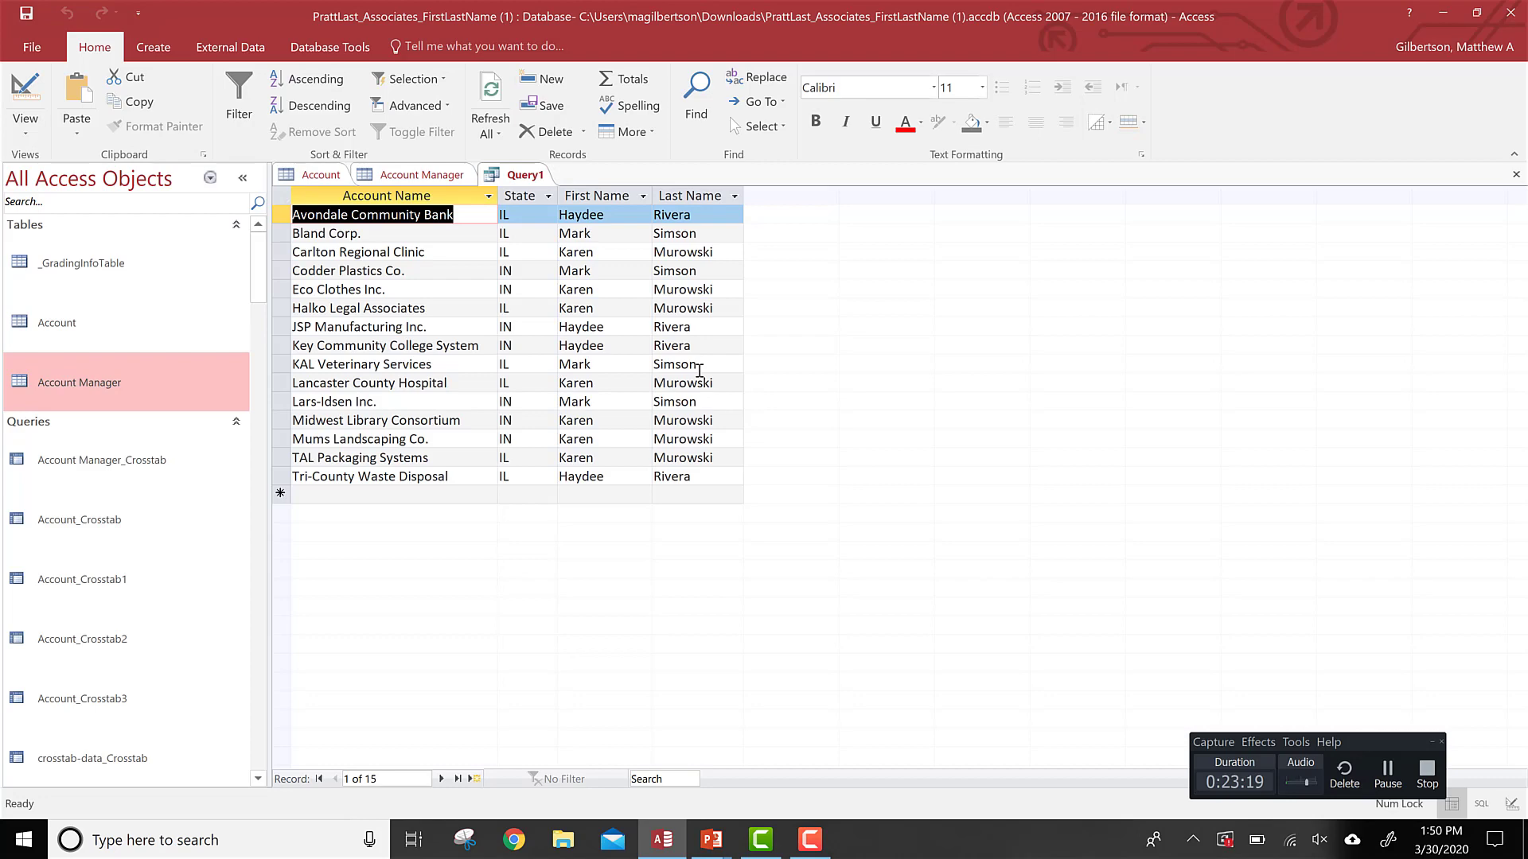
Step: Switch to the slideshow and advance to the slide about creating a report from a query
key(alt+Tab)
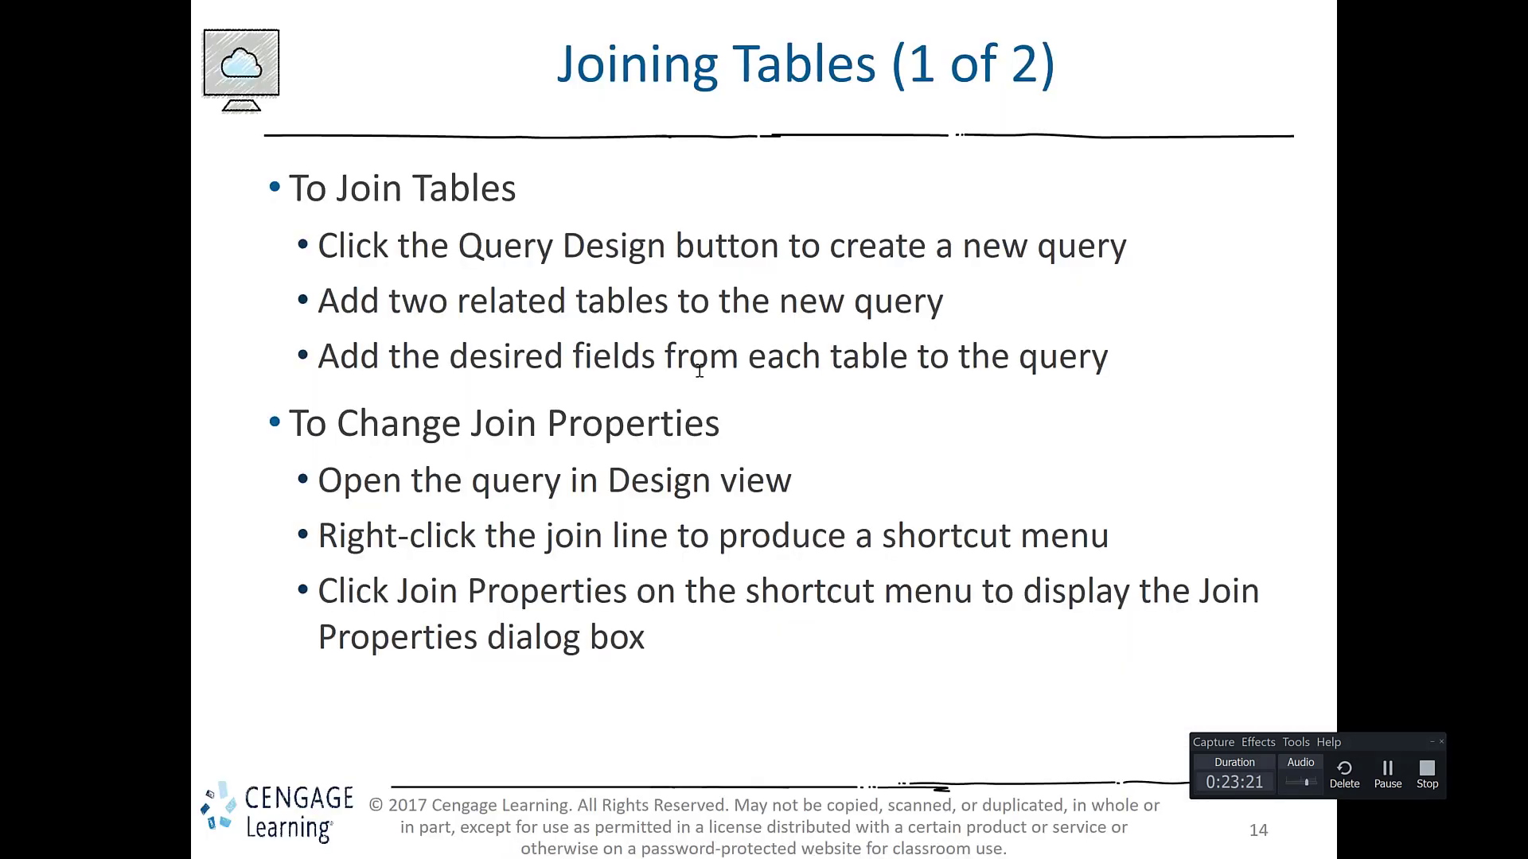
key(Right)
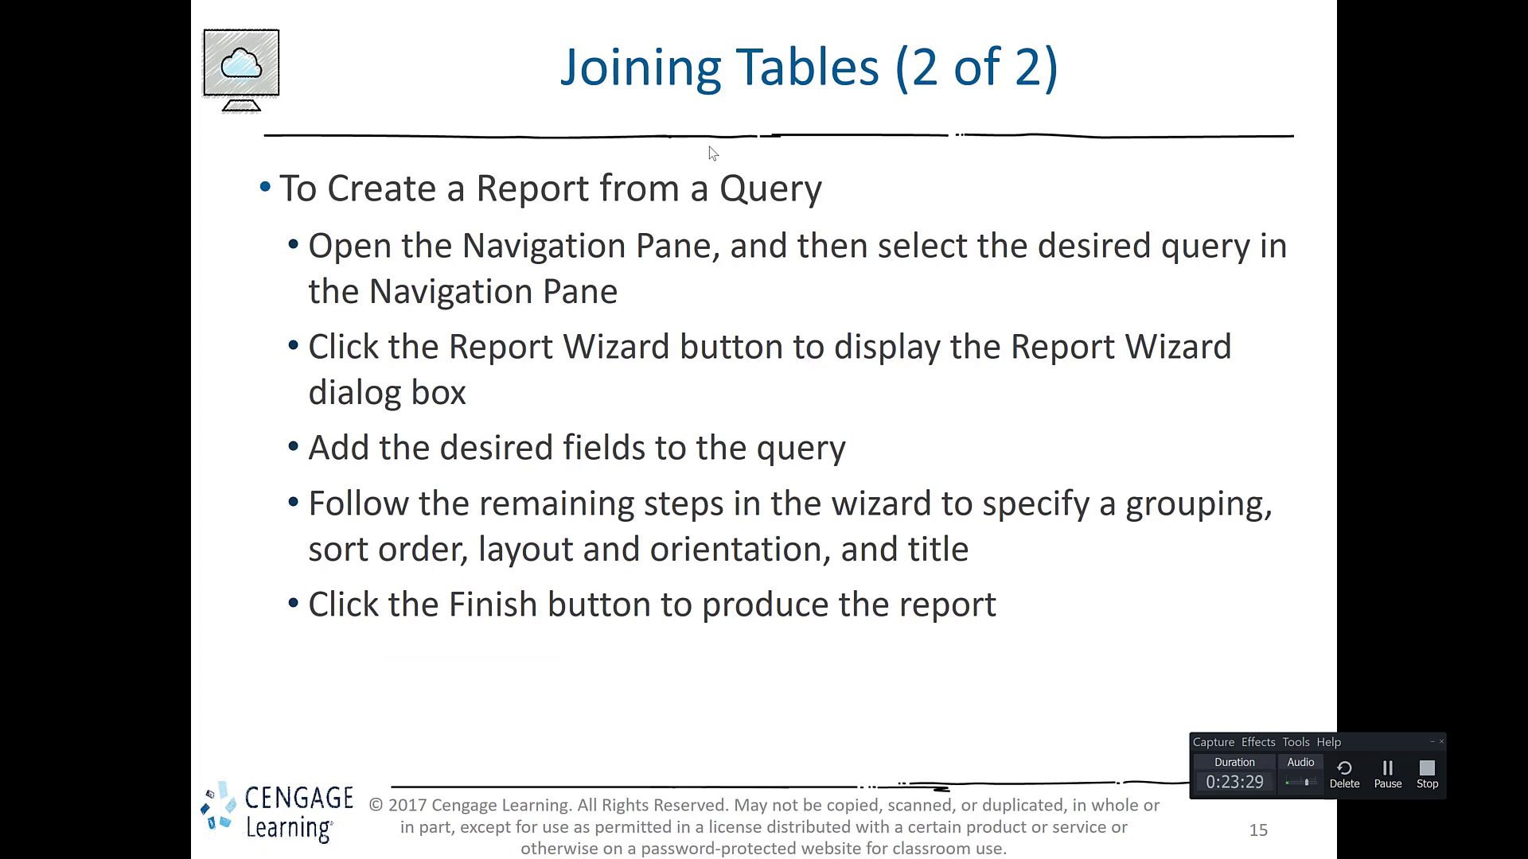
click(1423, 785)
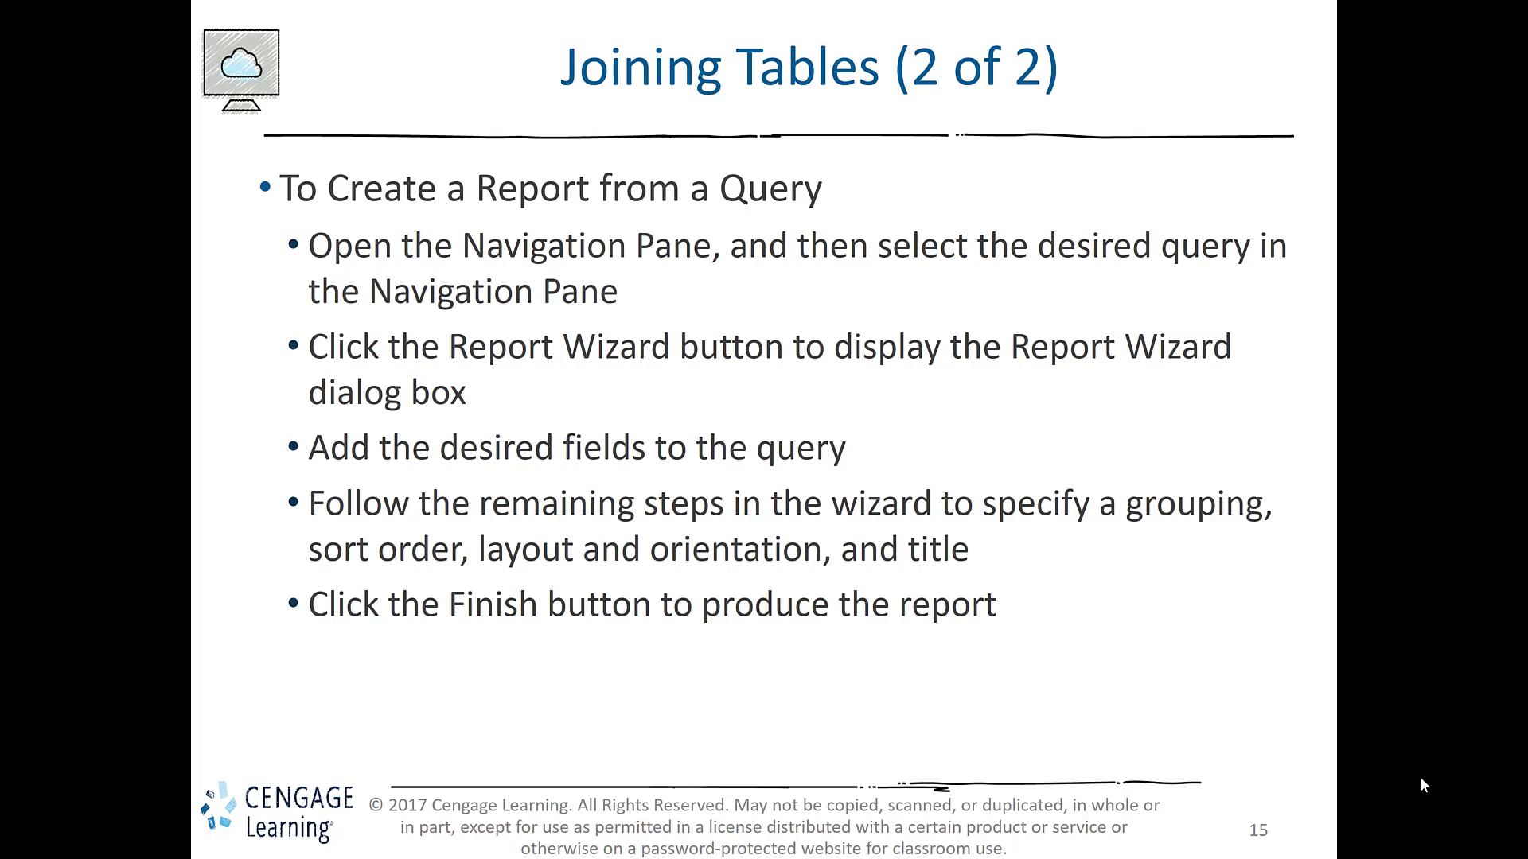
Step: Return to the database, start the Report Wizard on Query1 and add all of its fields
key(alt+Tab)
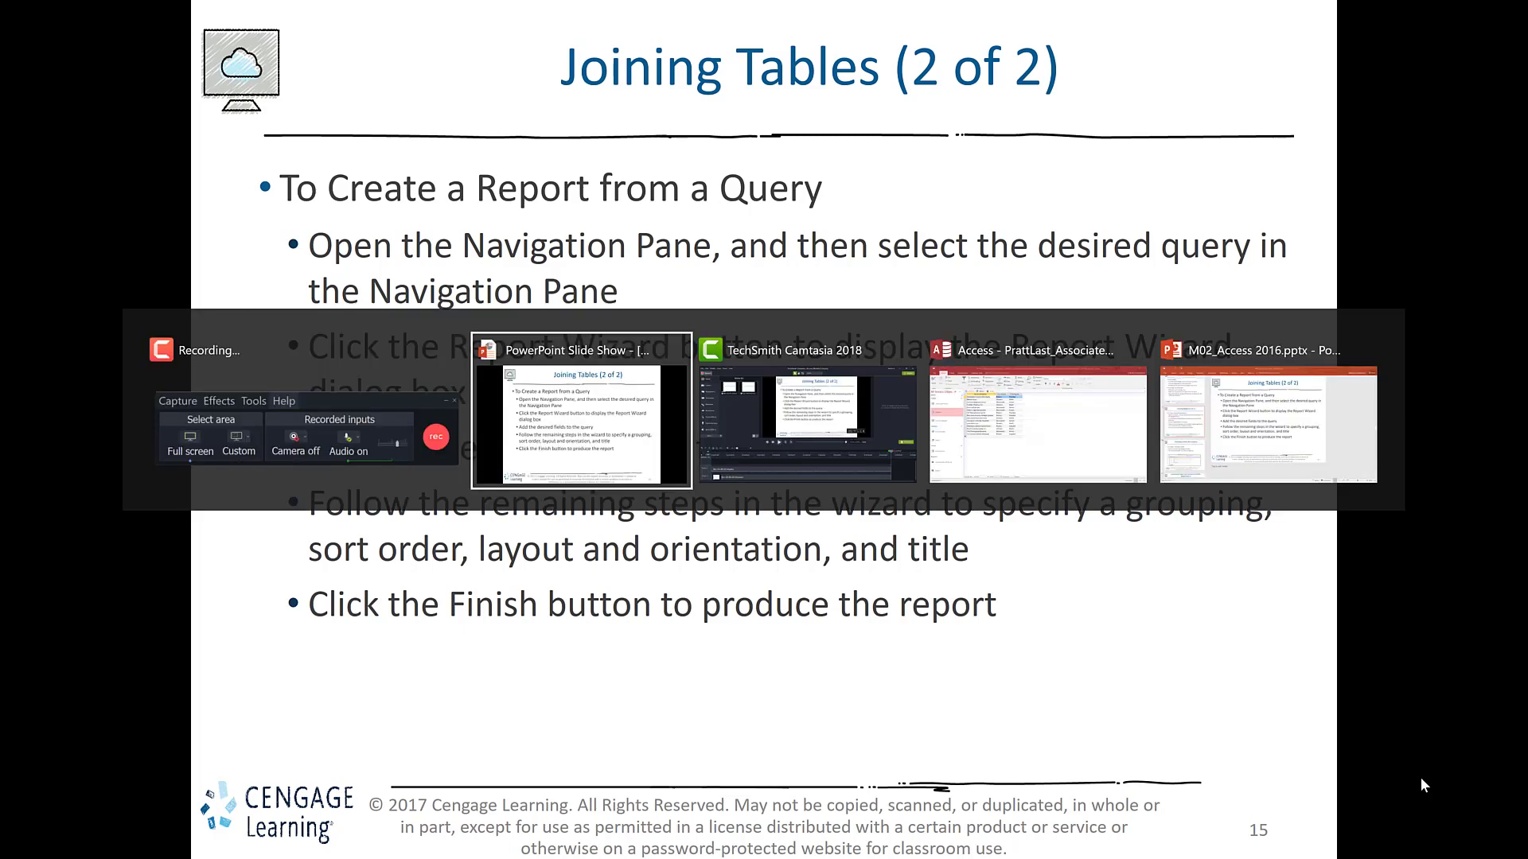
key(Tab)
key(Tab)
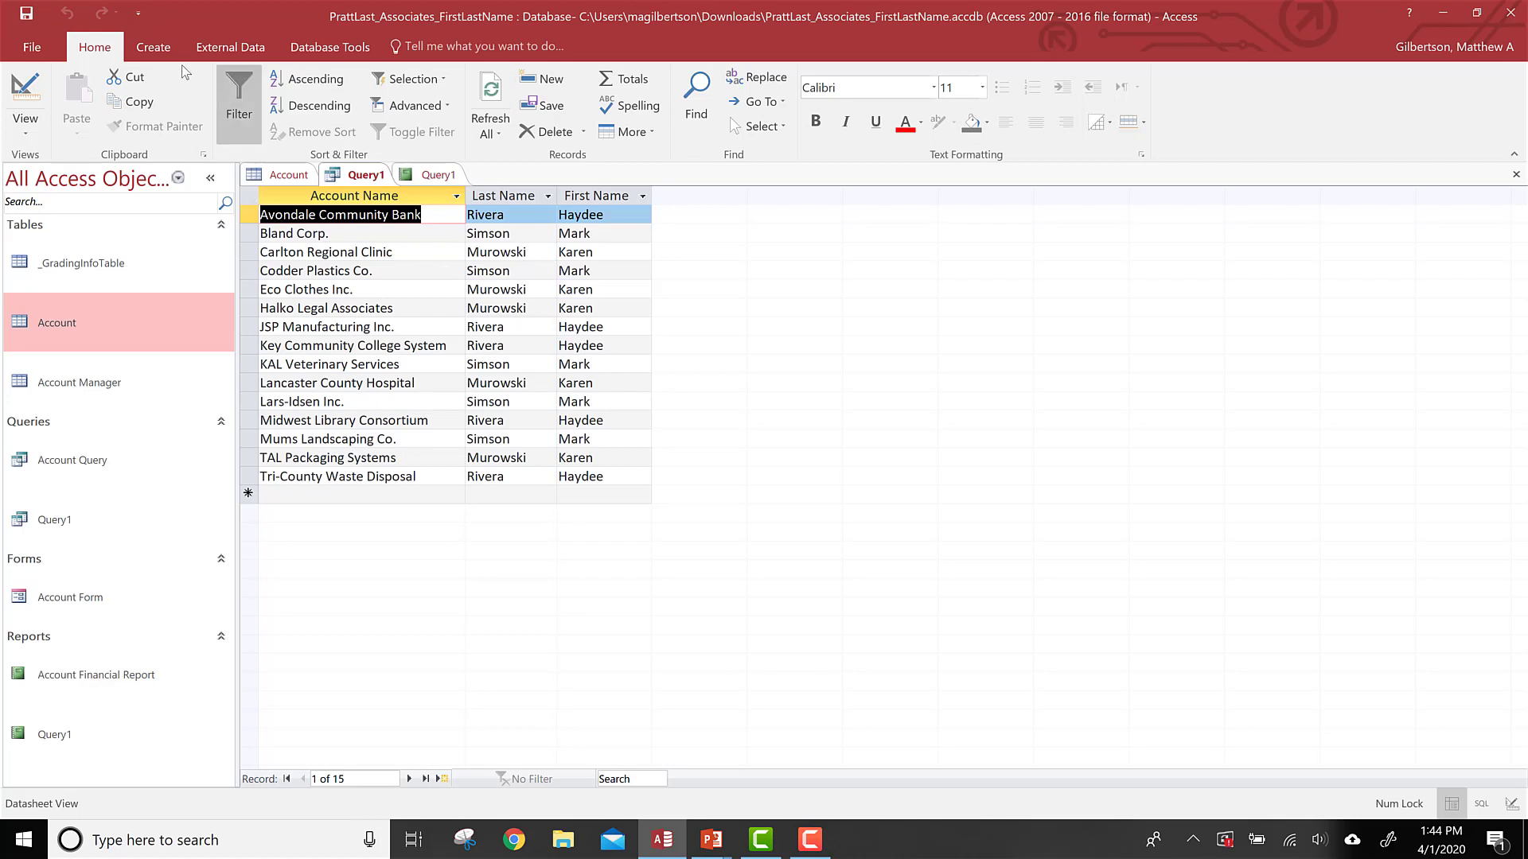
click(151, 45)
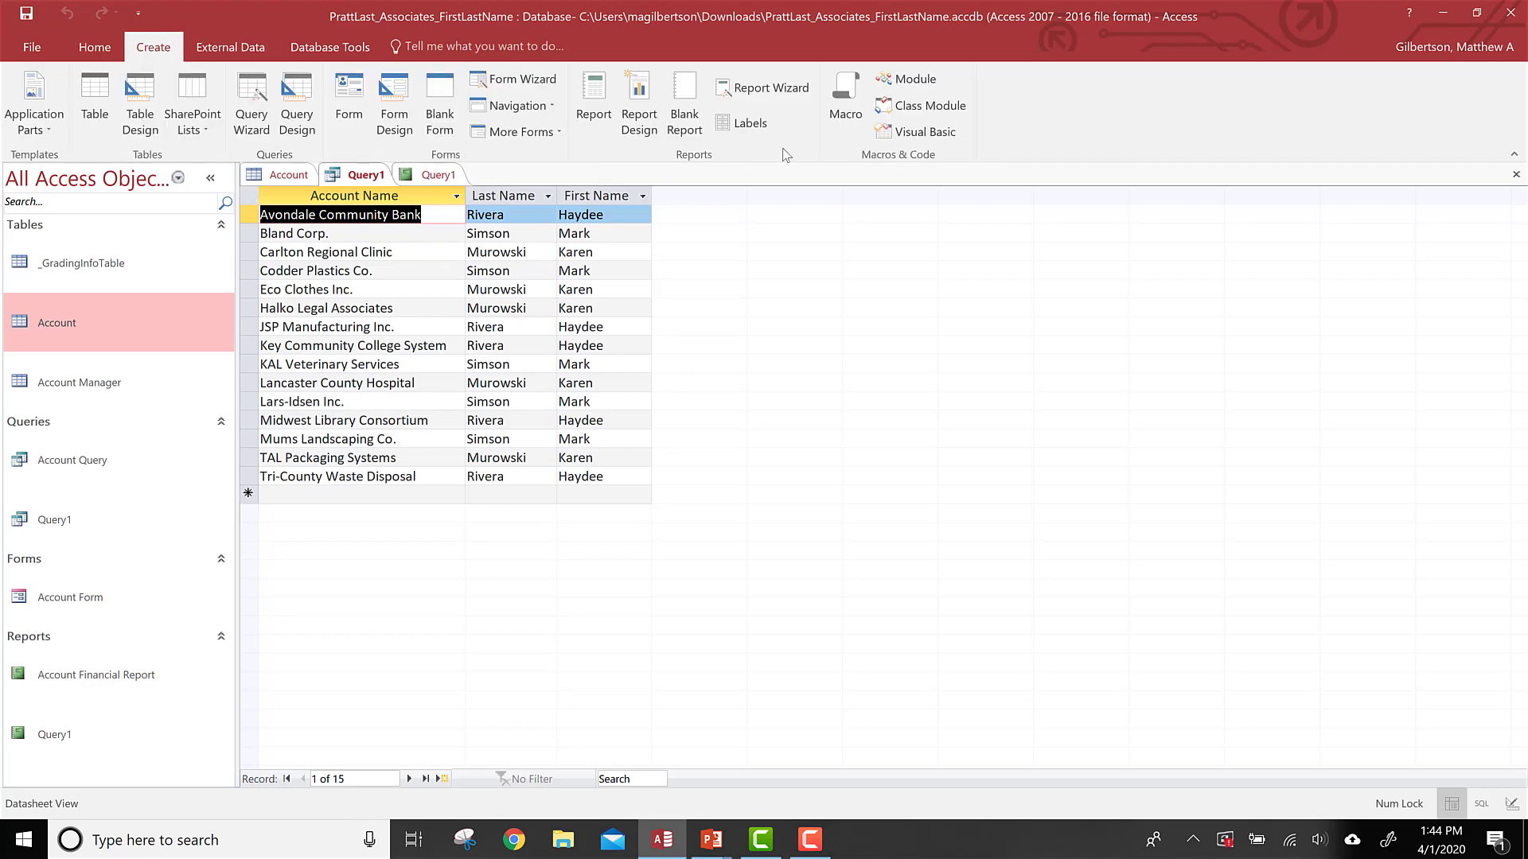
click(770, 87)
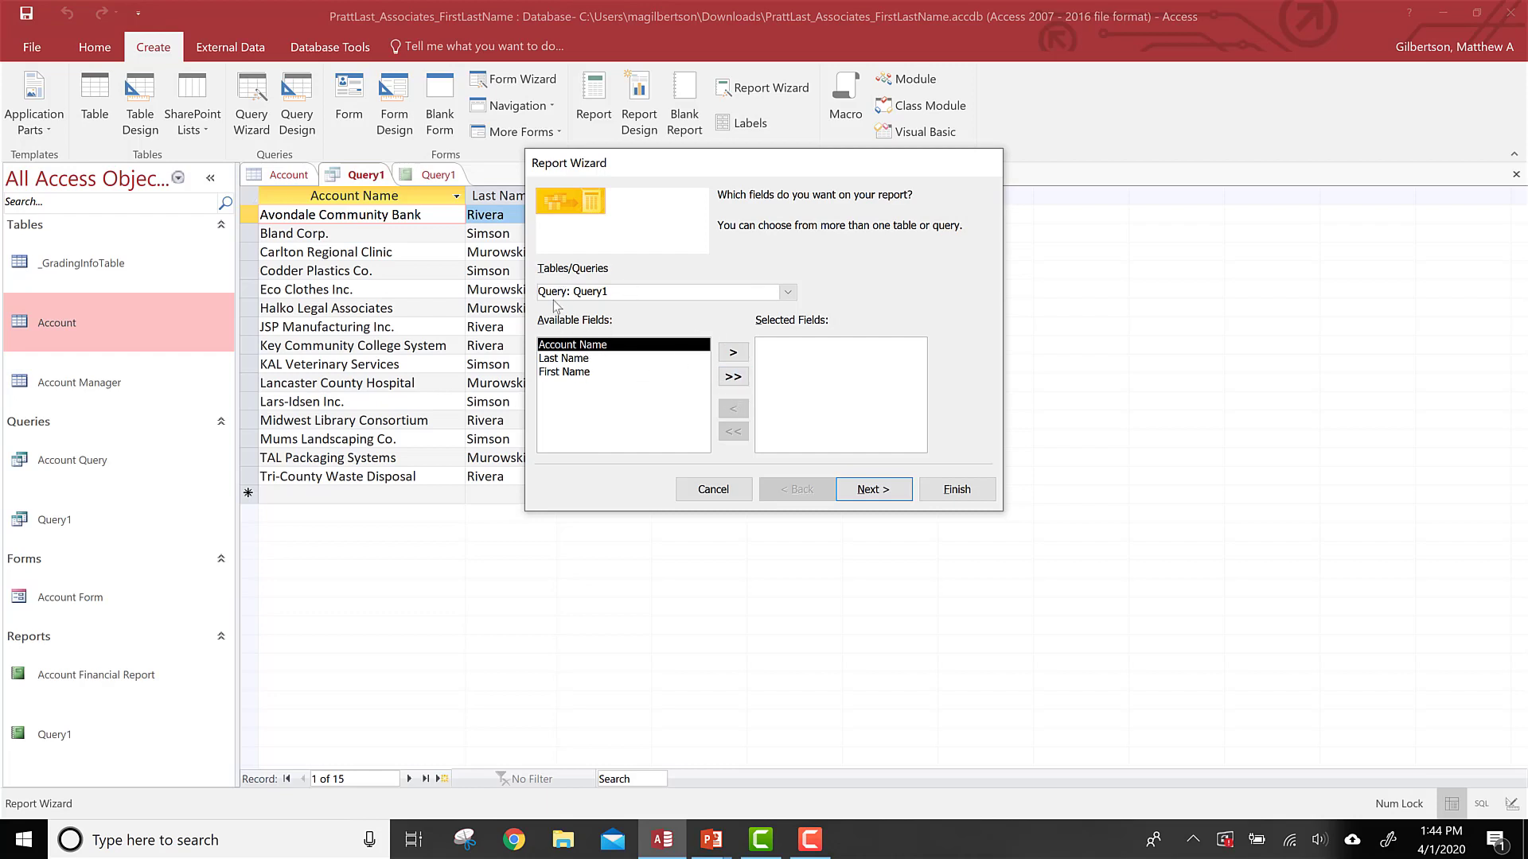
click(733, 379)
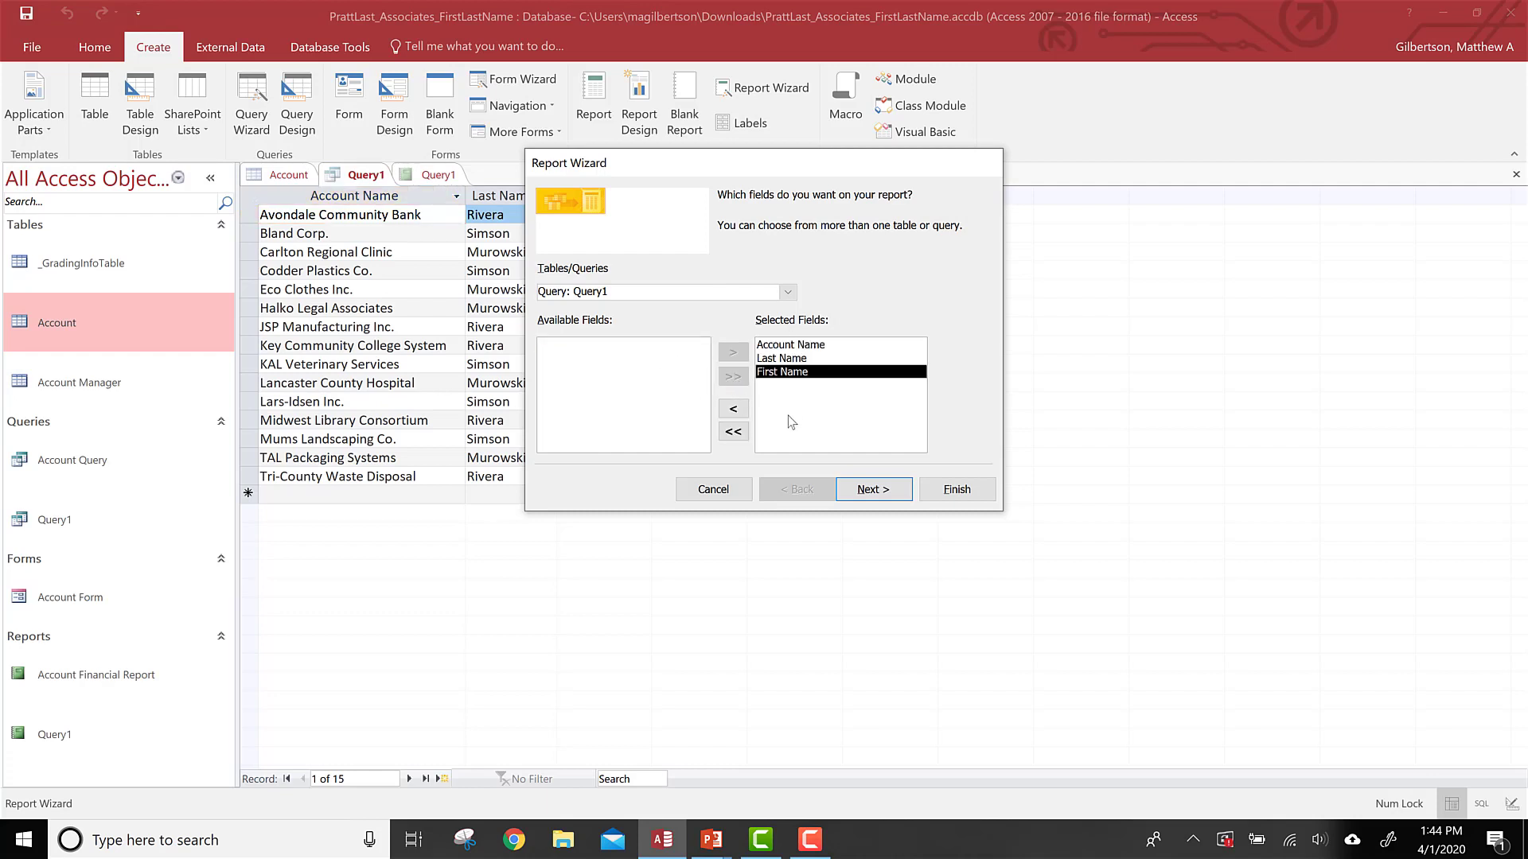
click(862, 491)
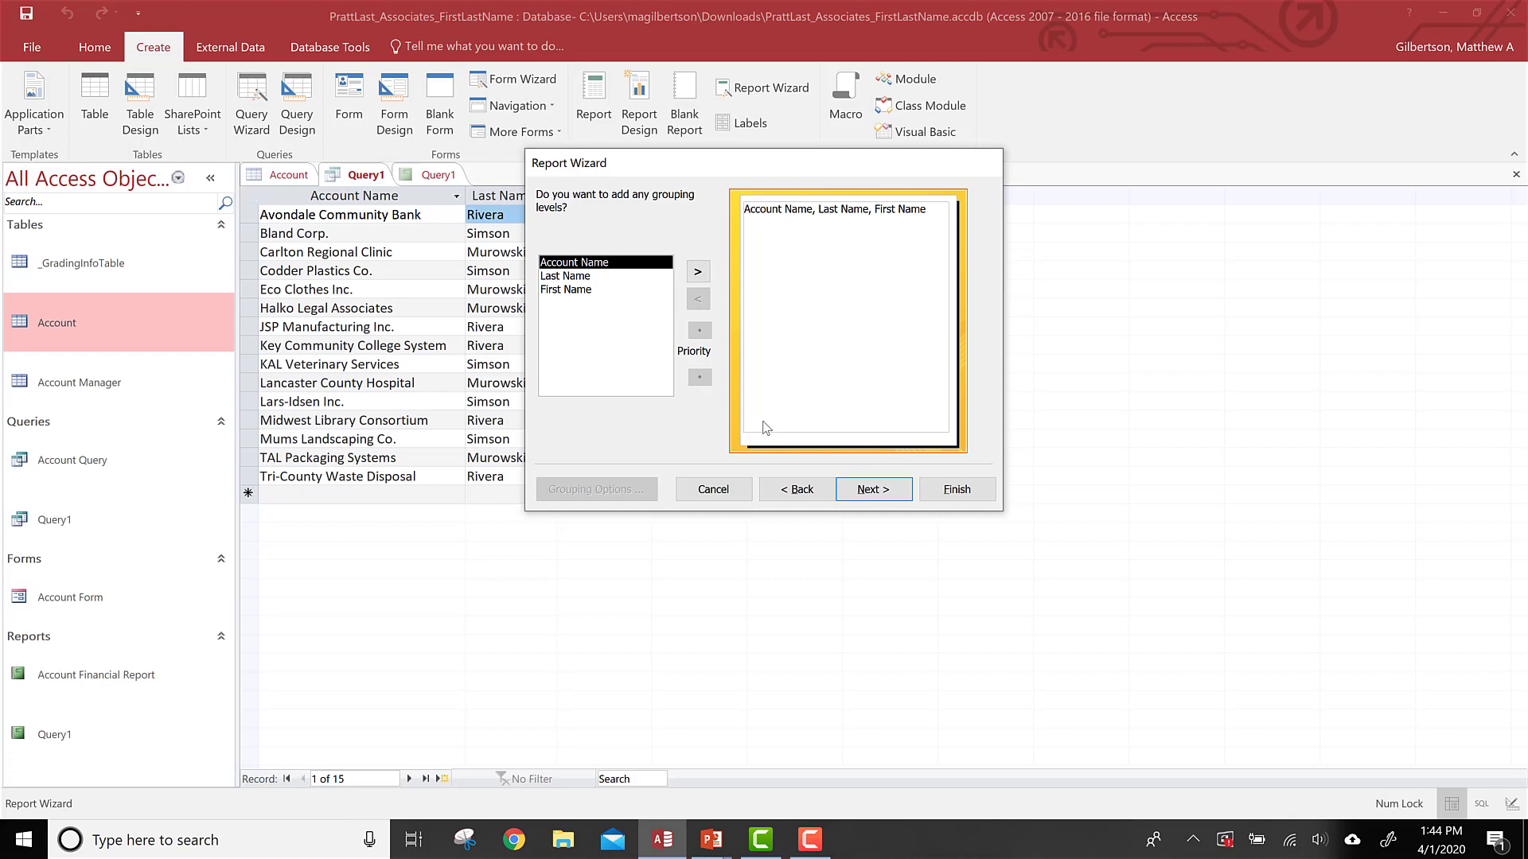
Step: Skip grouping and sorting, then set the report layout to Justified
click(873, 489)
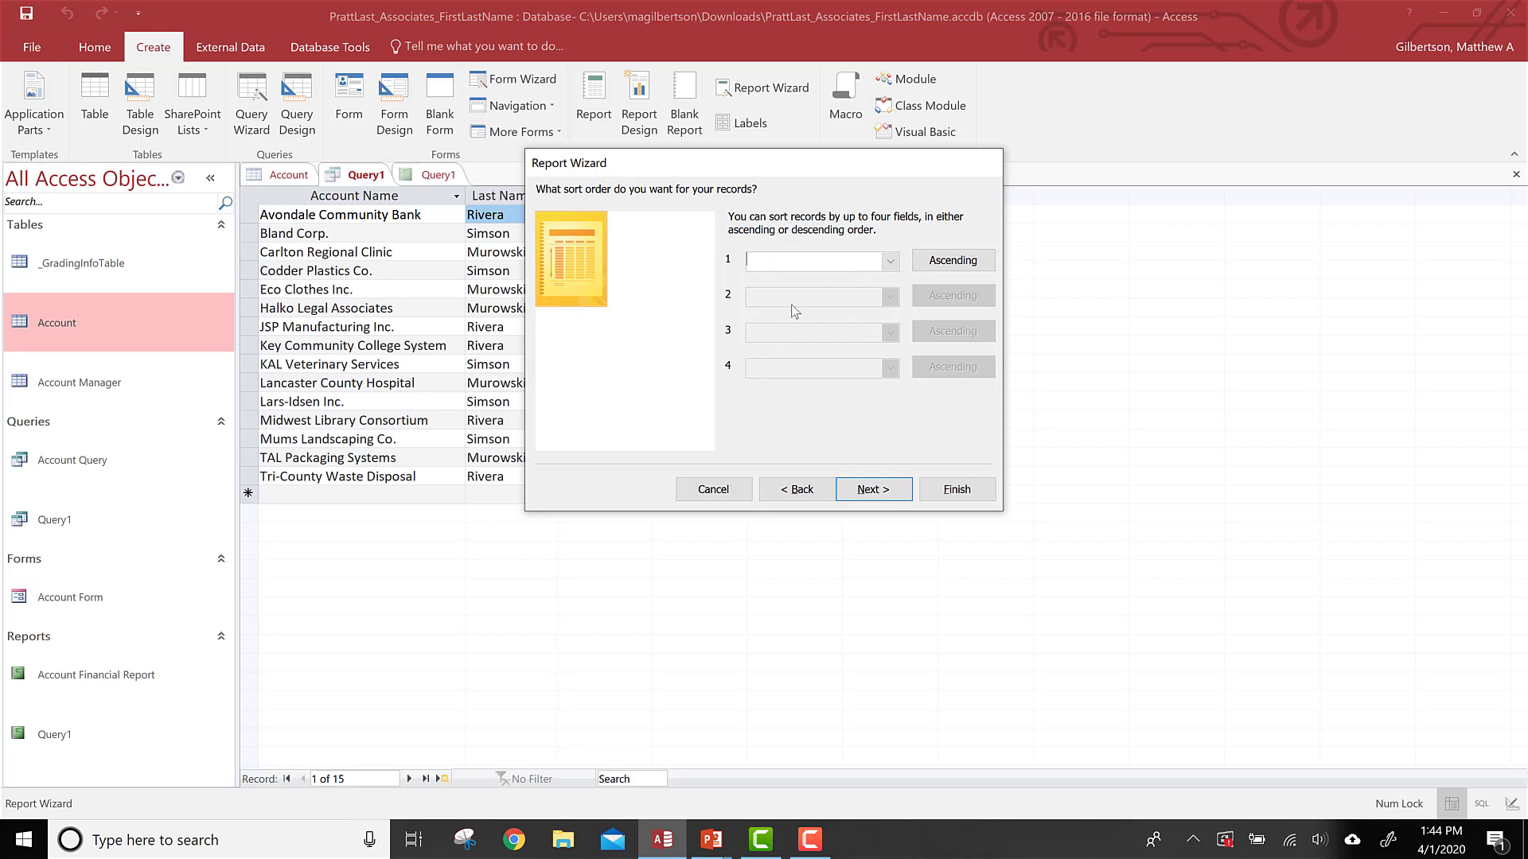
click(868, 491)
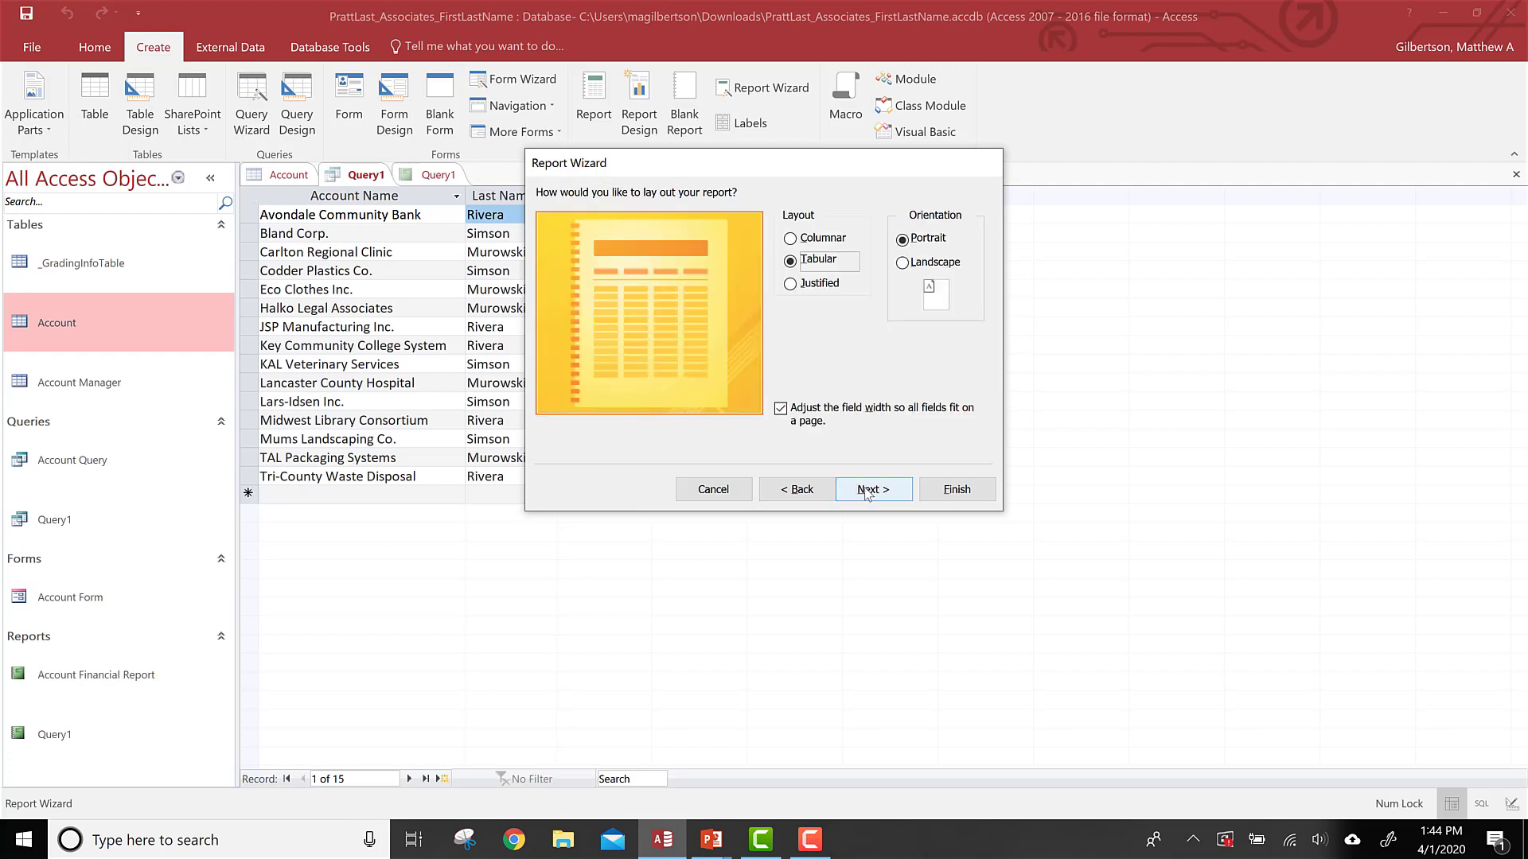
click(793, 250)
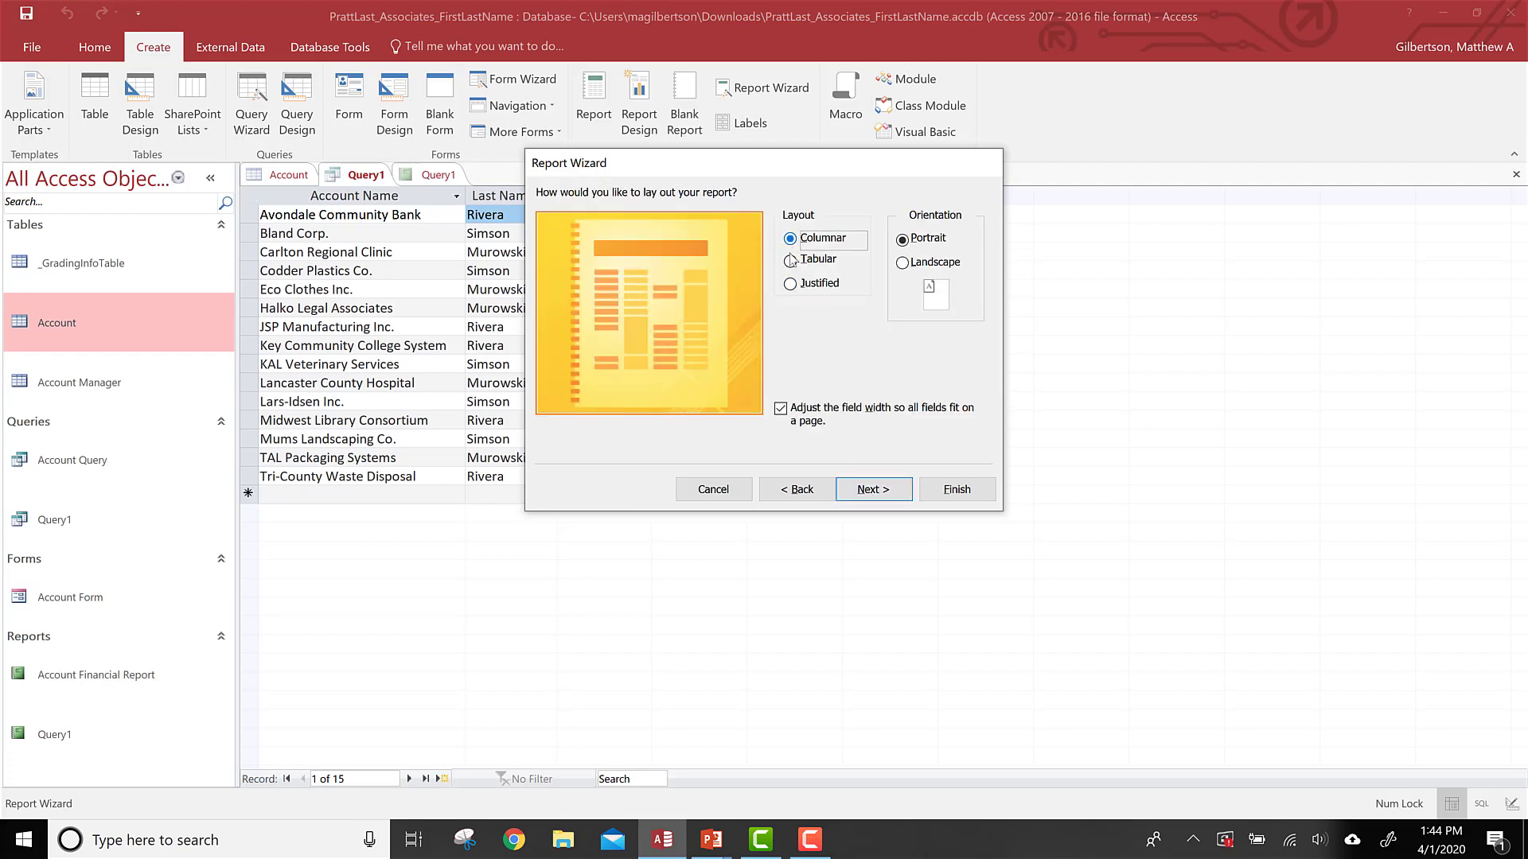
click(792, 259)
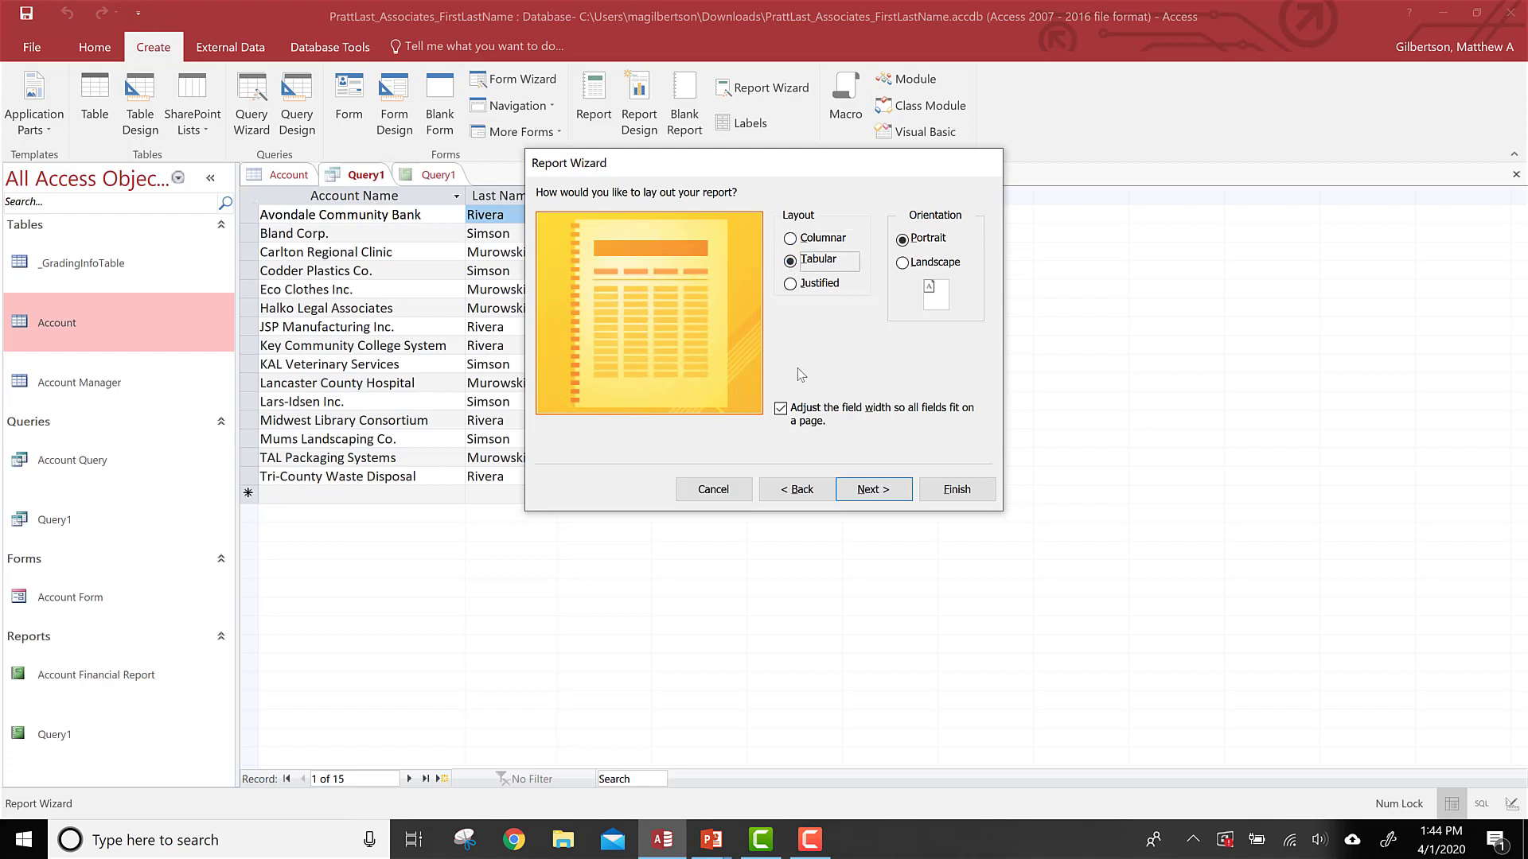
click(790, 284)
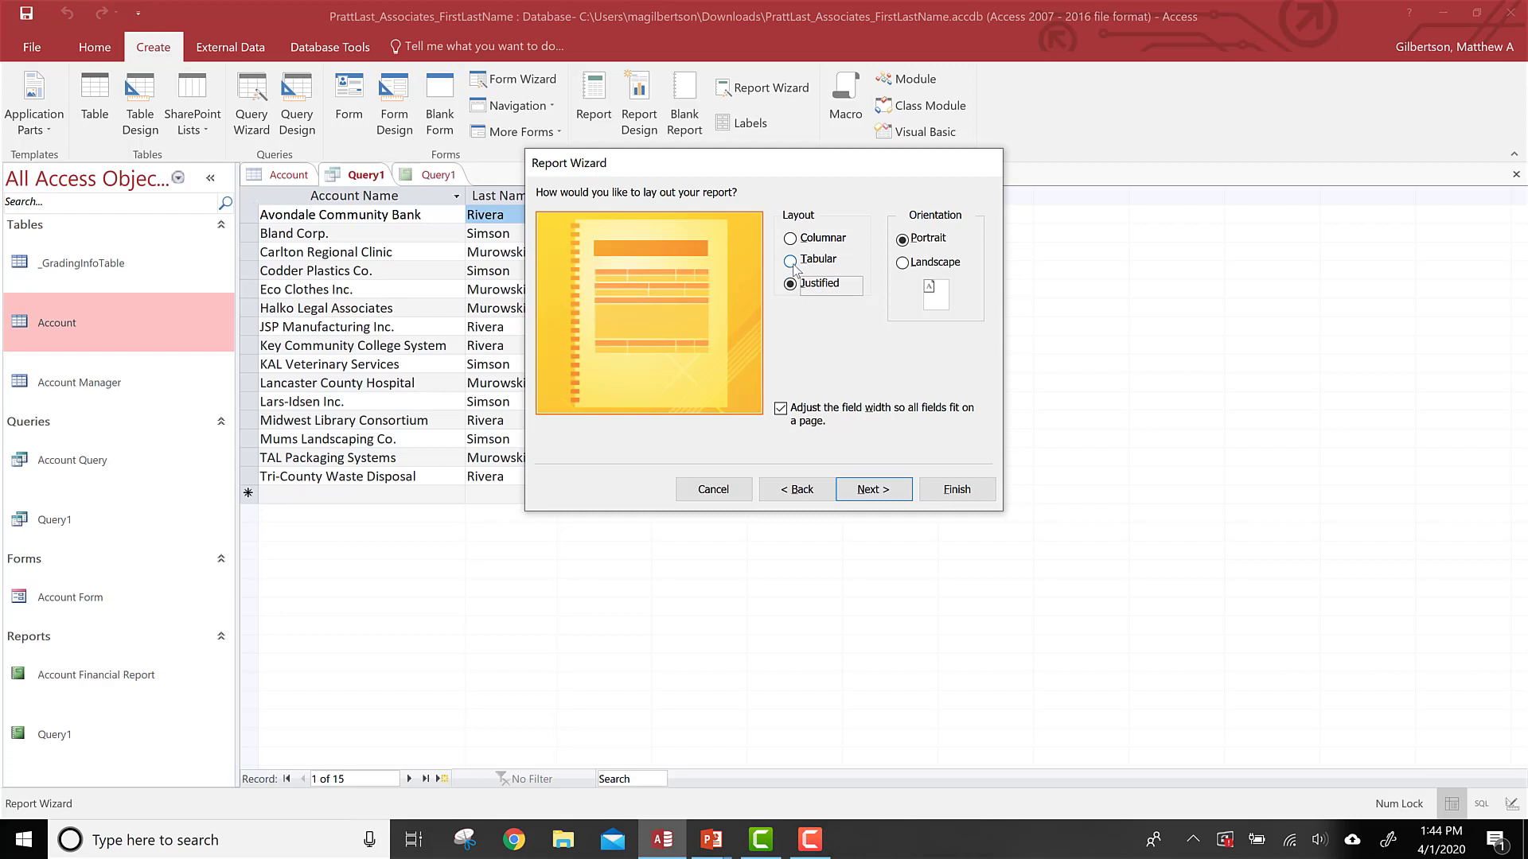
Step: Set the report layout to Tabular with Portrait orientation and continue the wizard
click(792, 263)
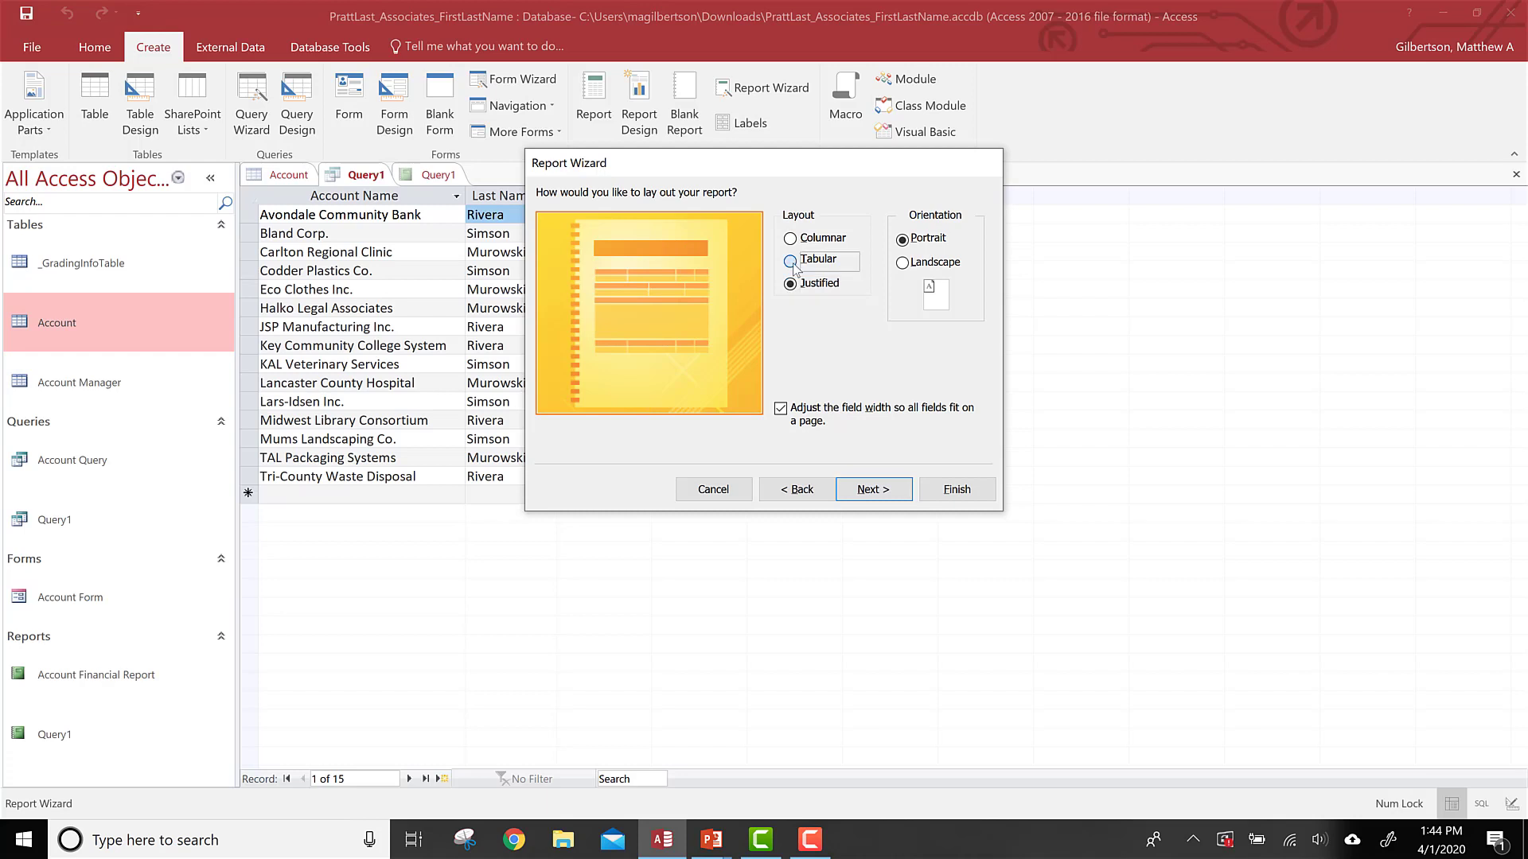
click(902, 263)
click(902, 239)
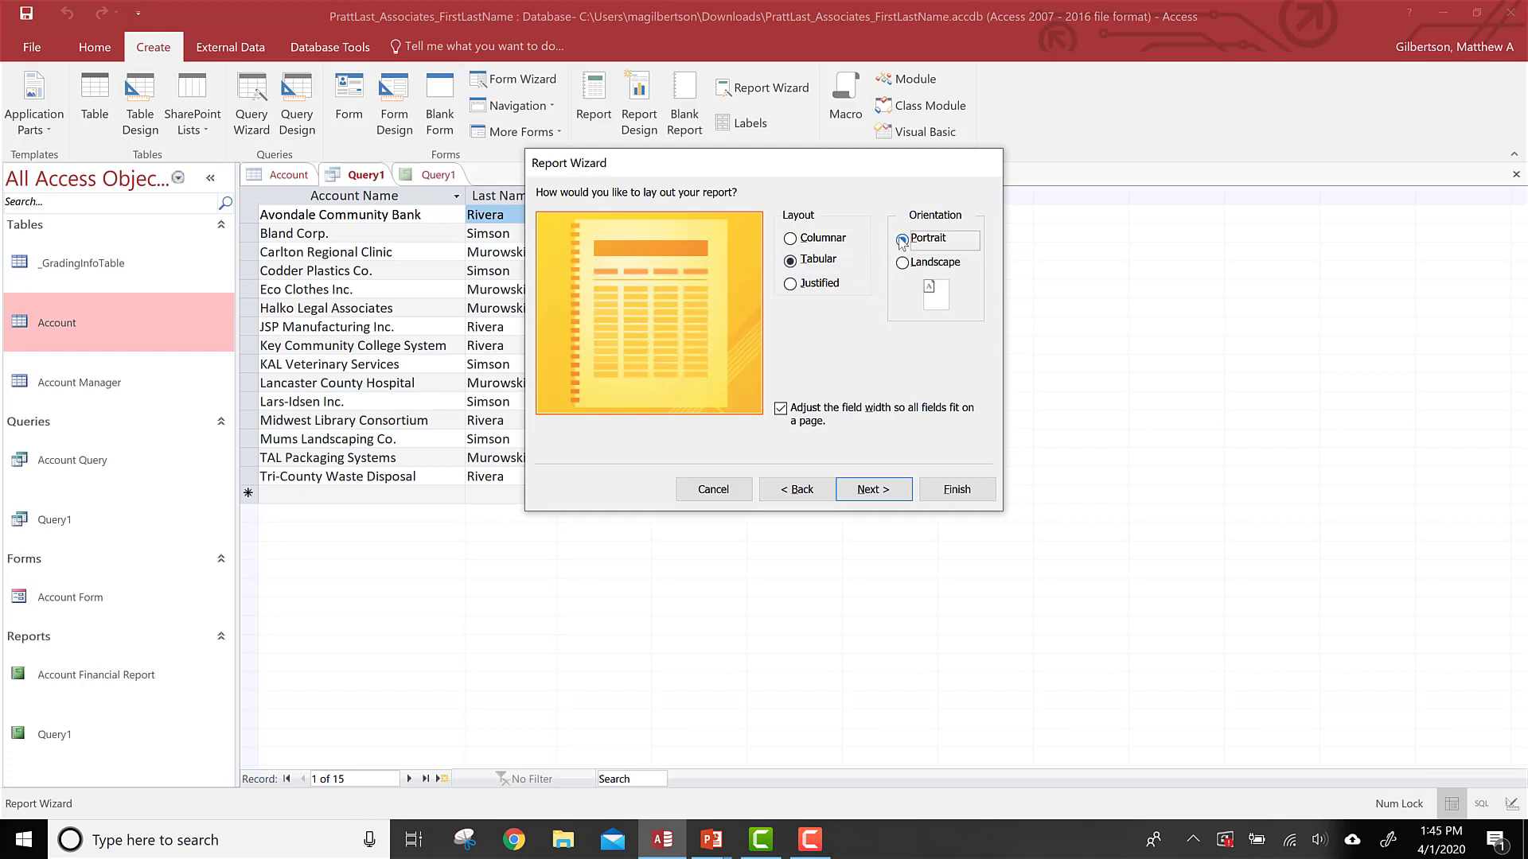
click(872, 490)
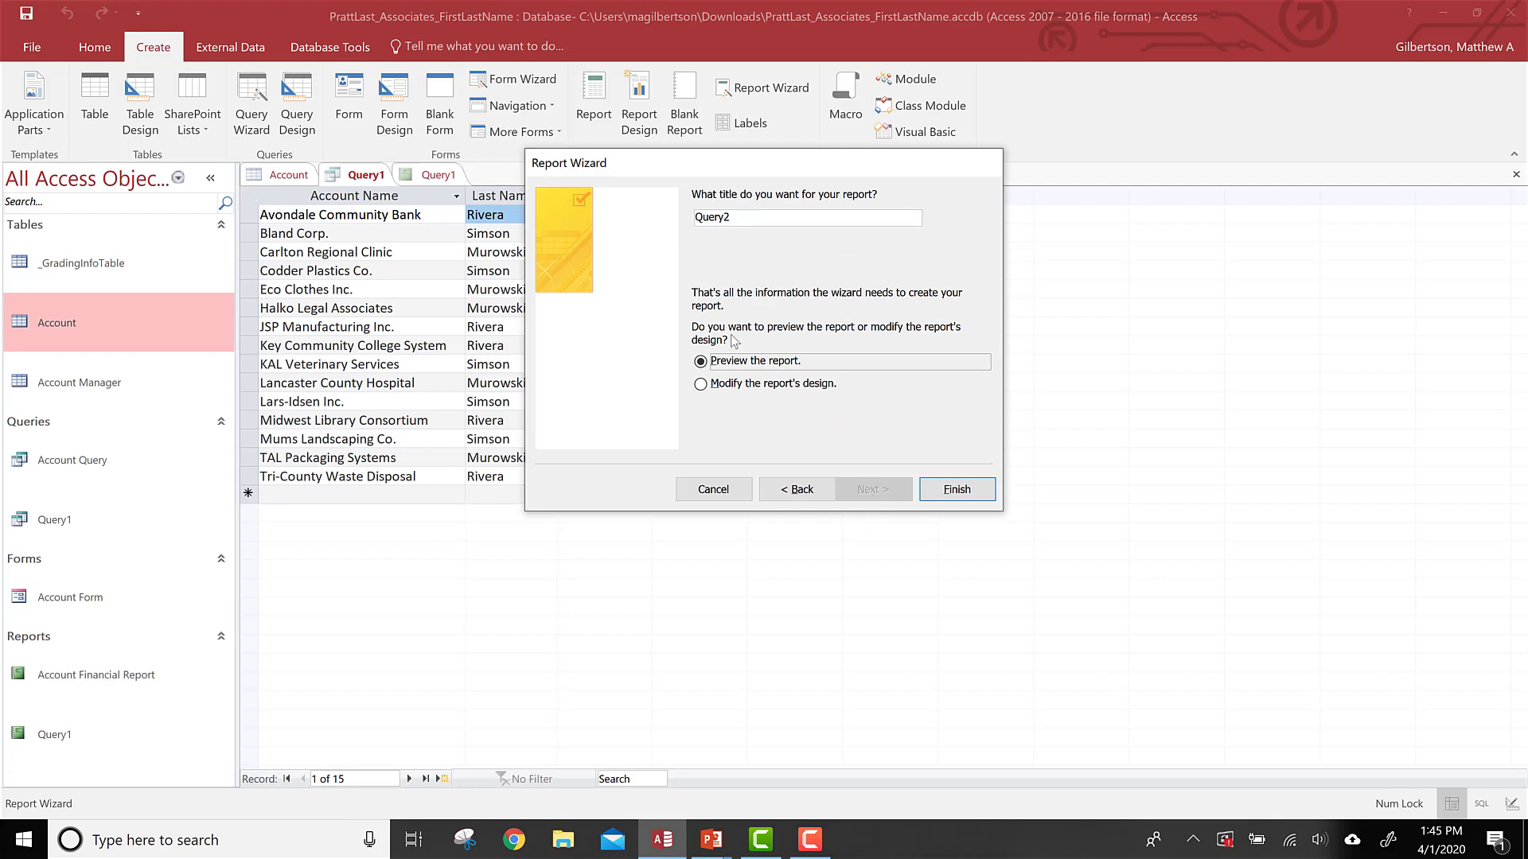
Step: Title the report "Query2 Report" and finish the wizard to preview it
click(736, 220)
text(Report)
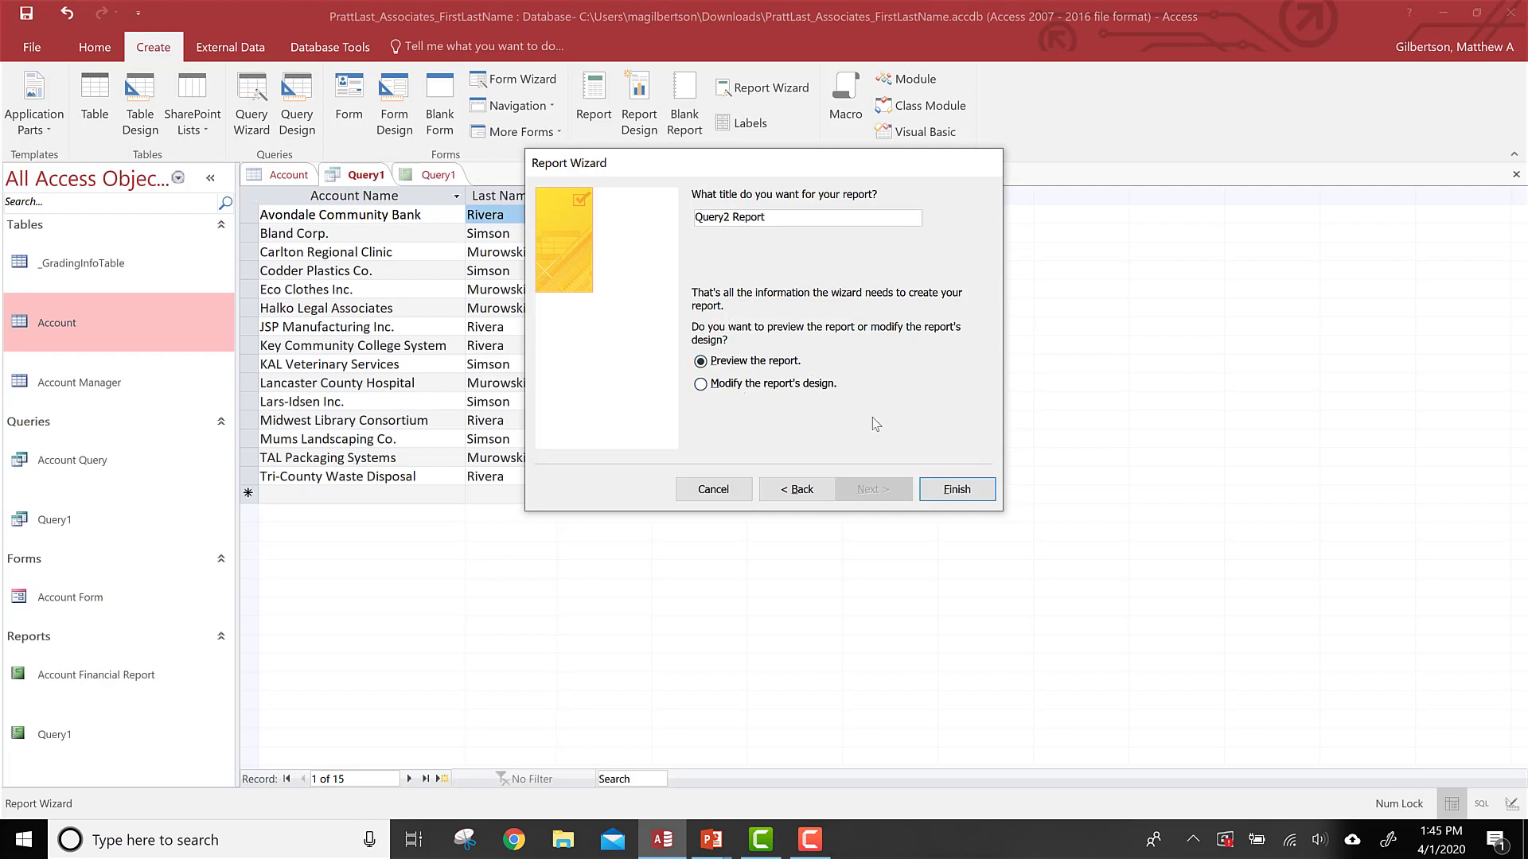
click(967, 491)
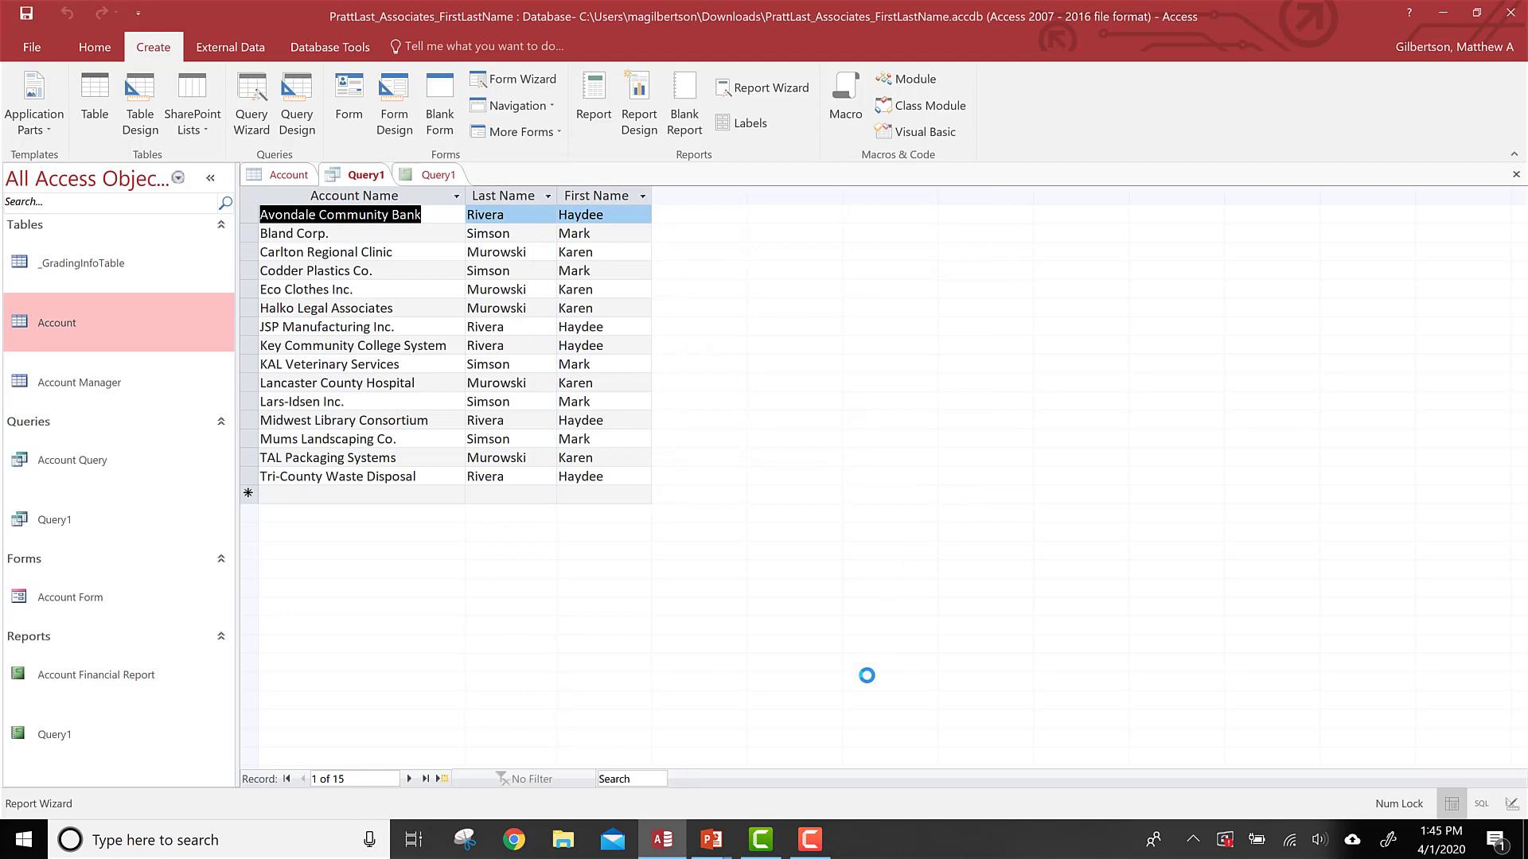
click(812, 848)
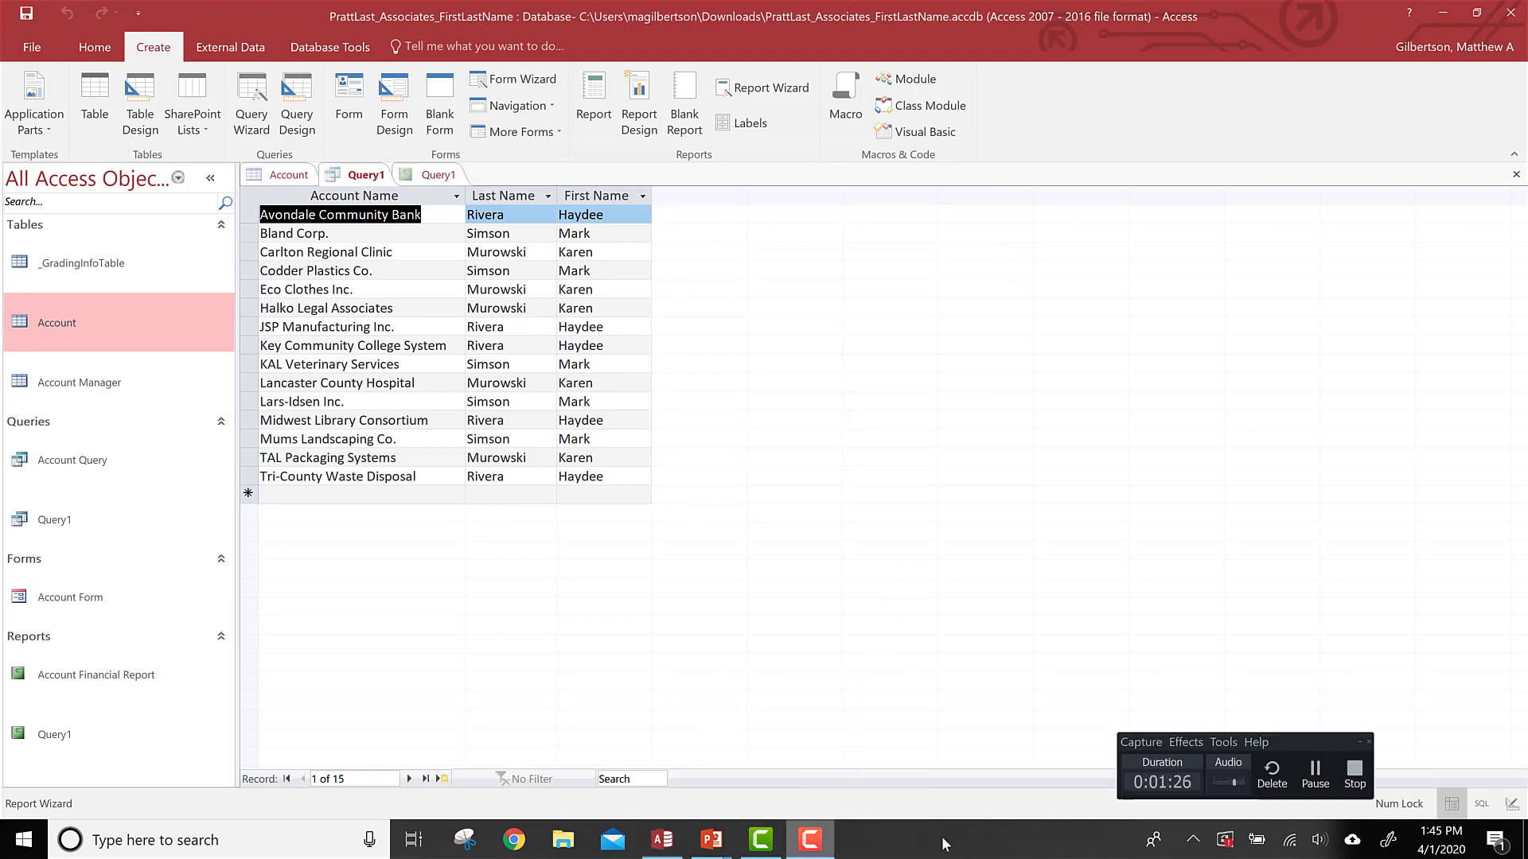
click(1309, 770)
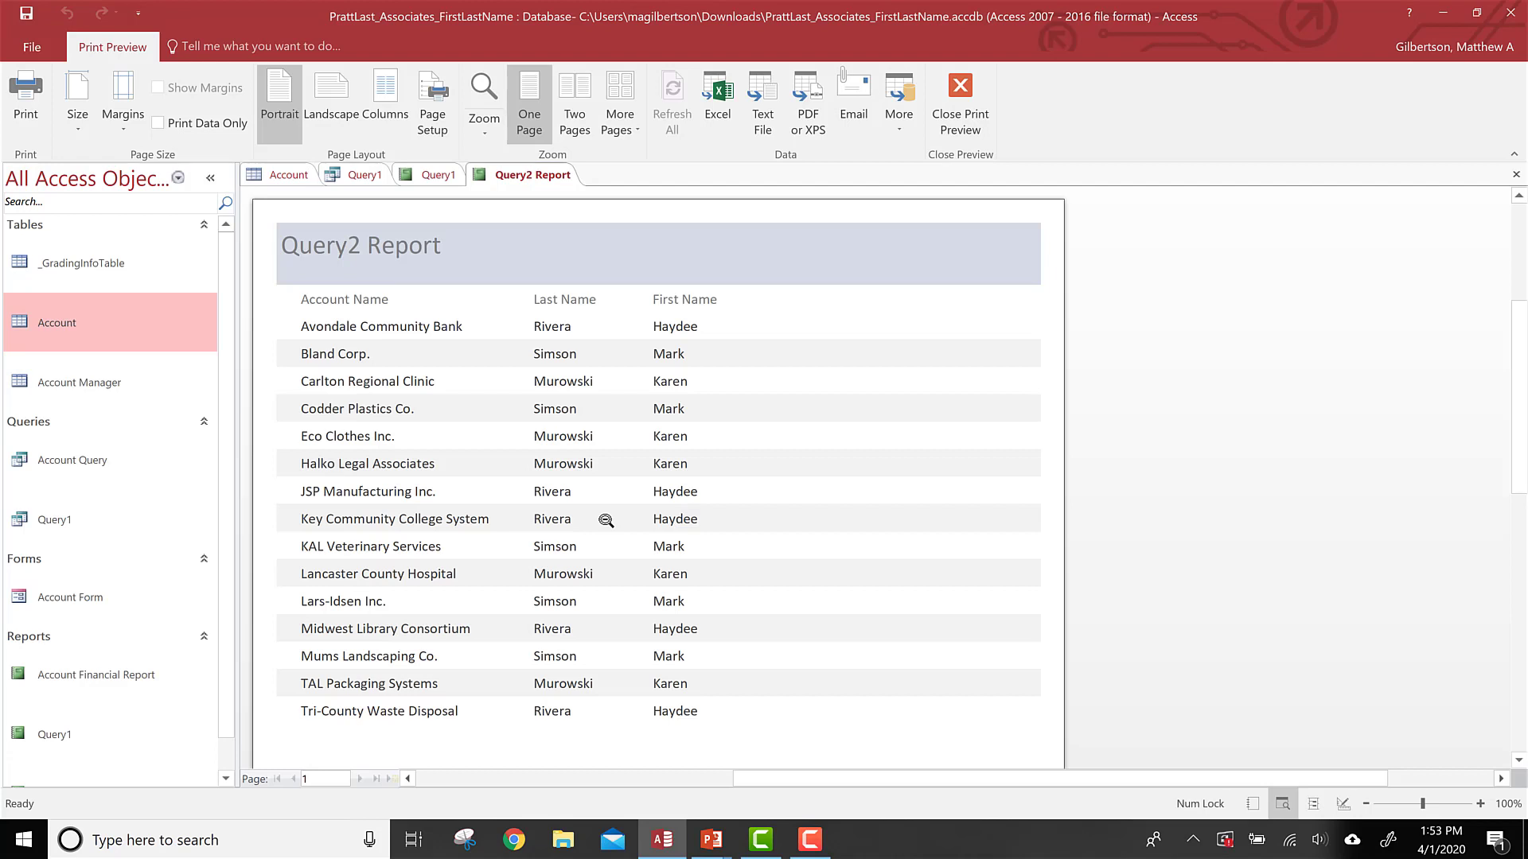
Step: Switch to the slideshow and advance to the slide about creating a form for a query
key(alt+Tab)
key(Tab)
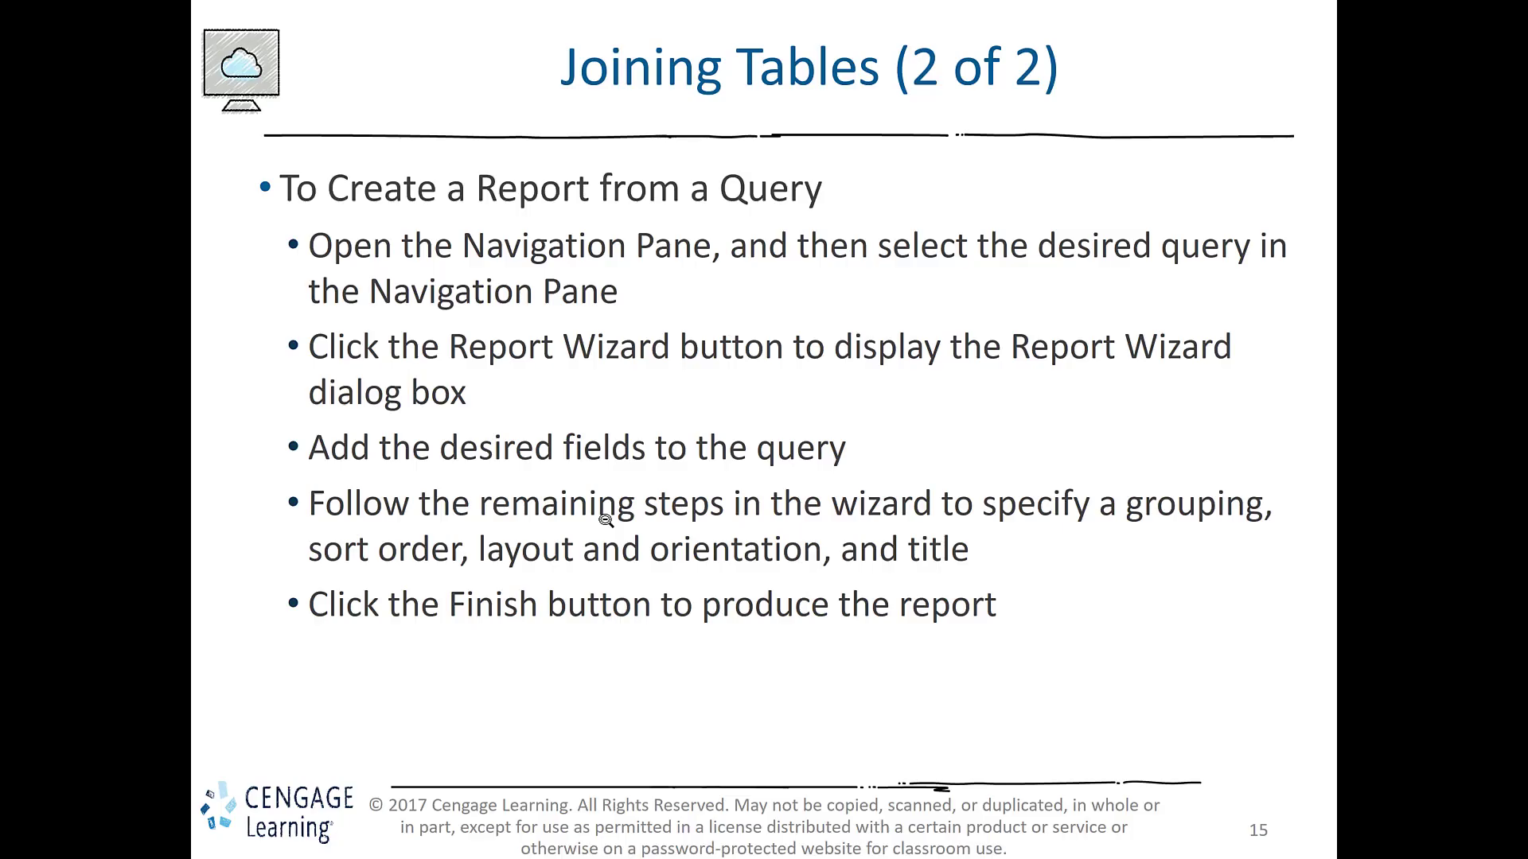
key(Right)
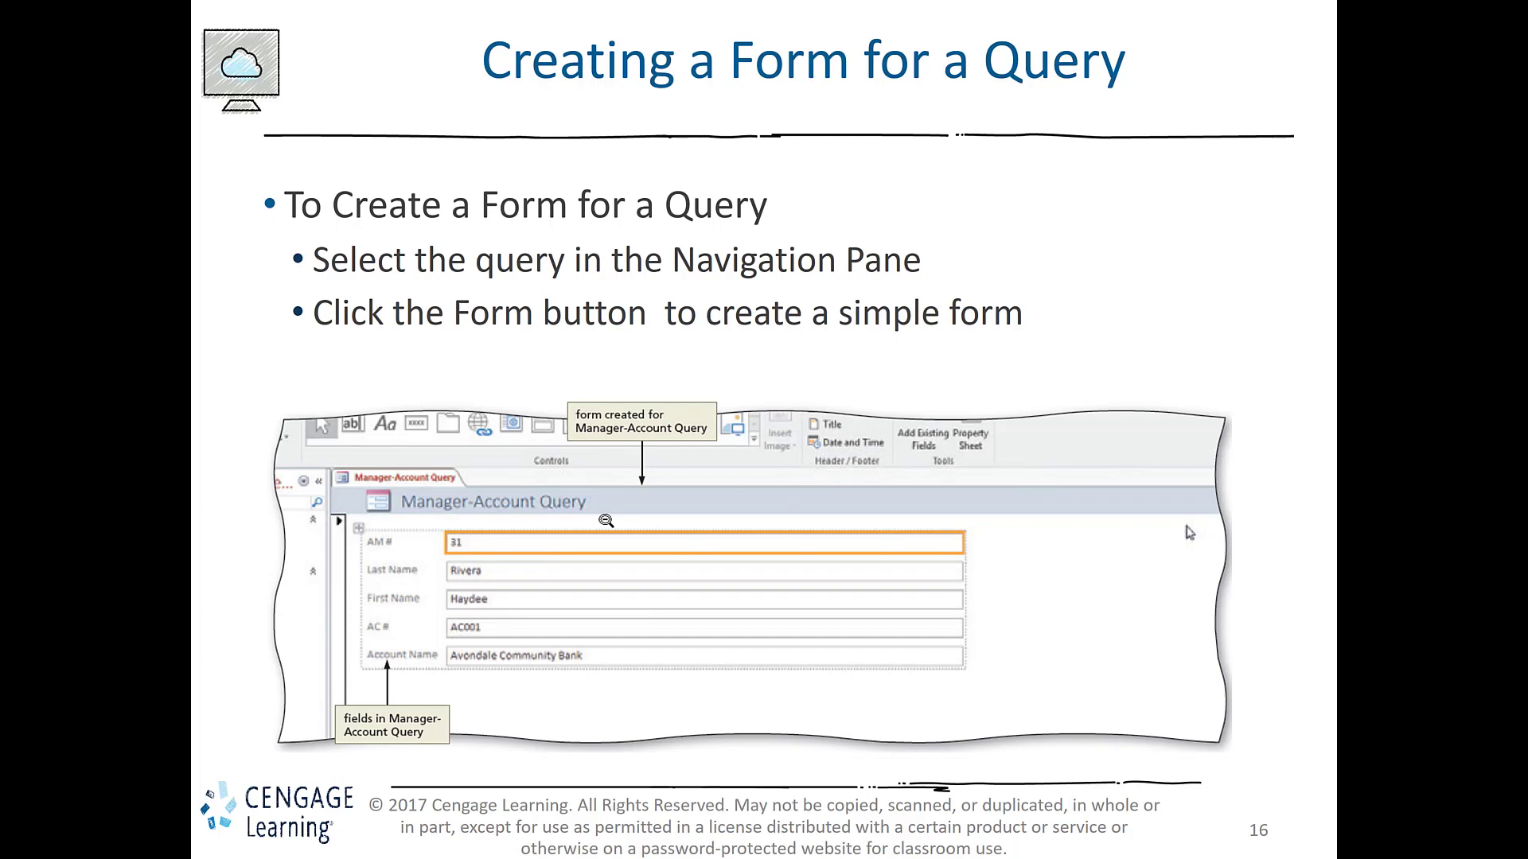
Step: Return to the database and close both open report previews
key(alt+Tab)
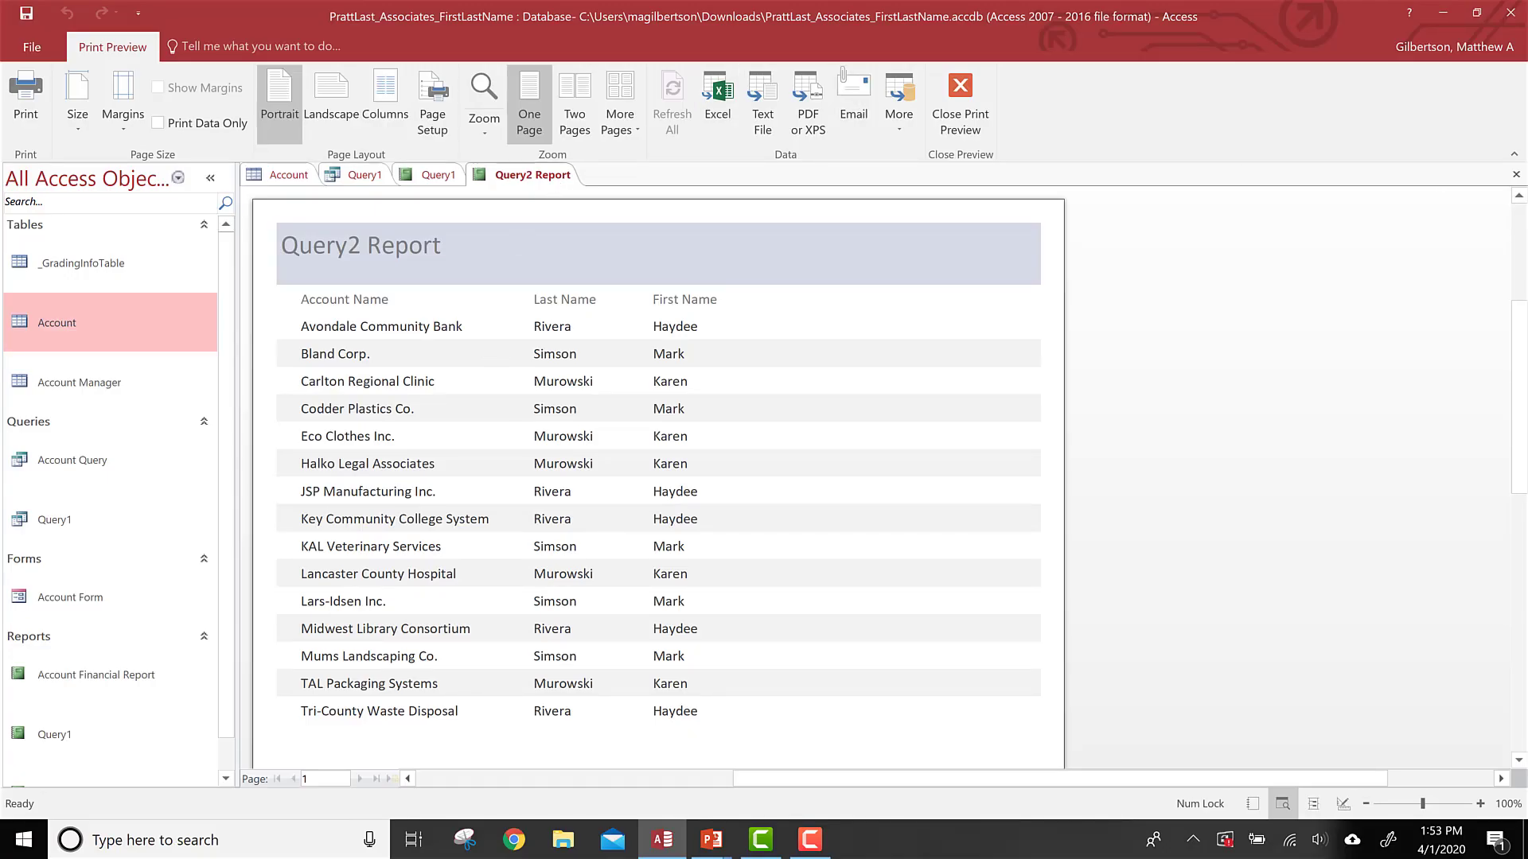
click(1516, 175)
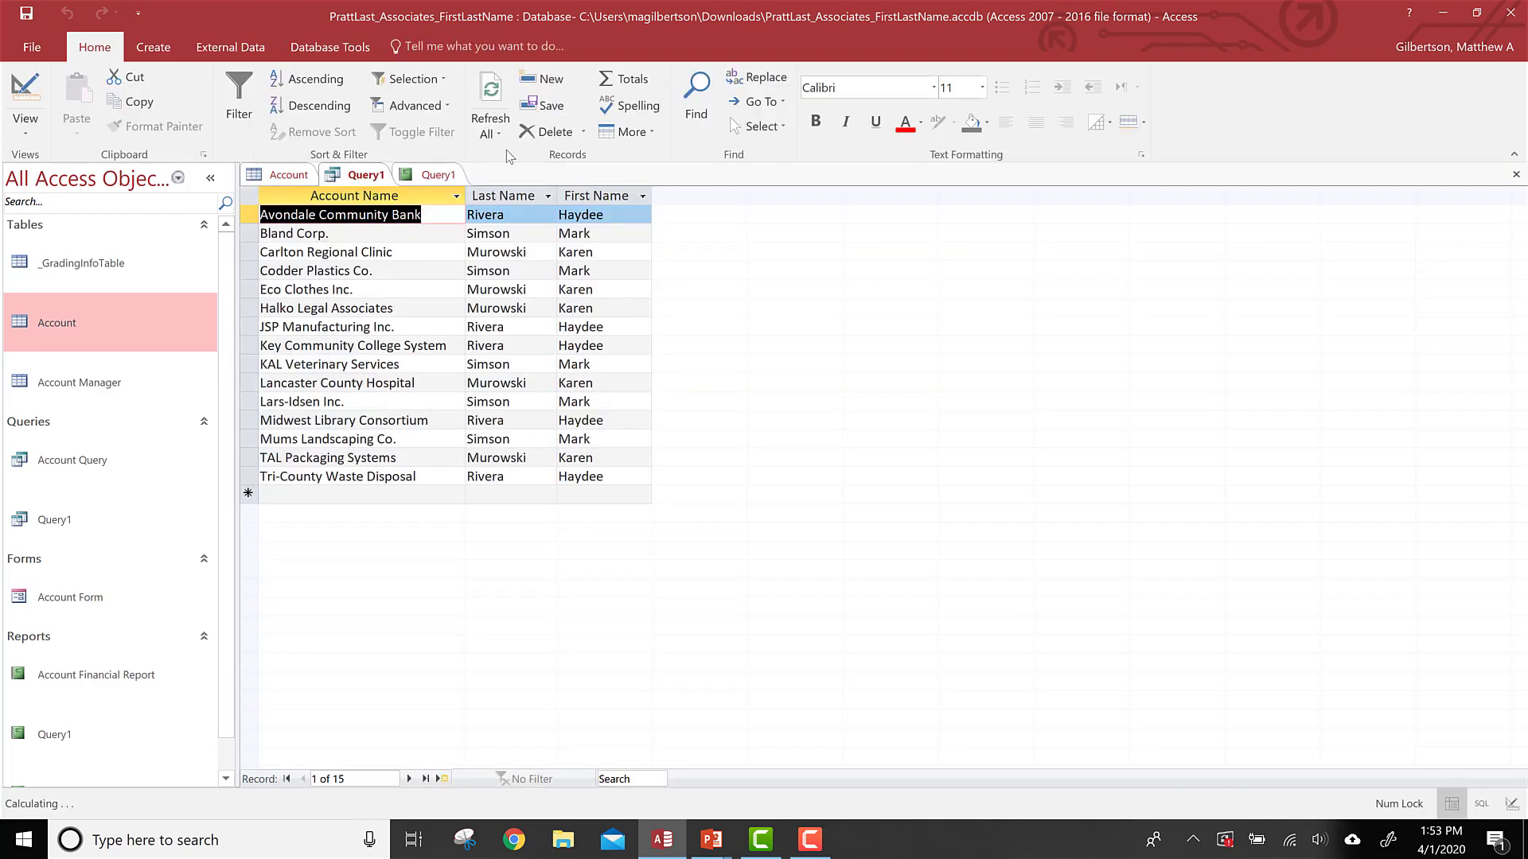
click(430, 177)
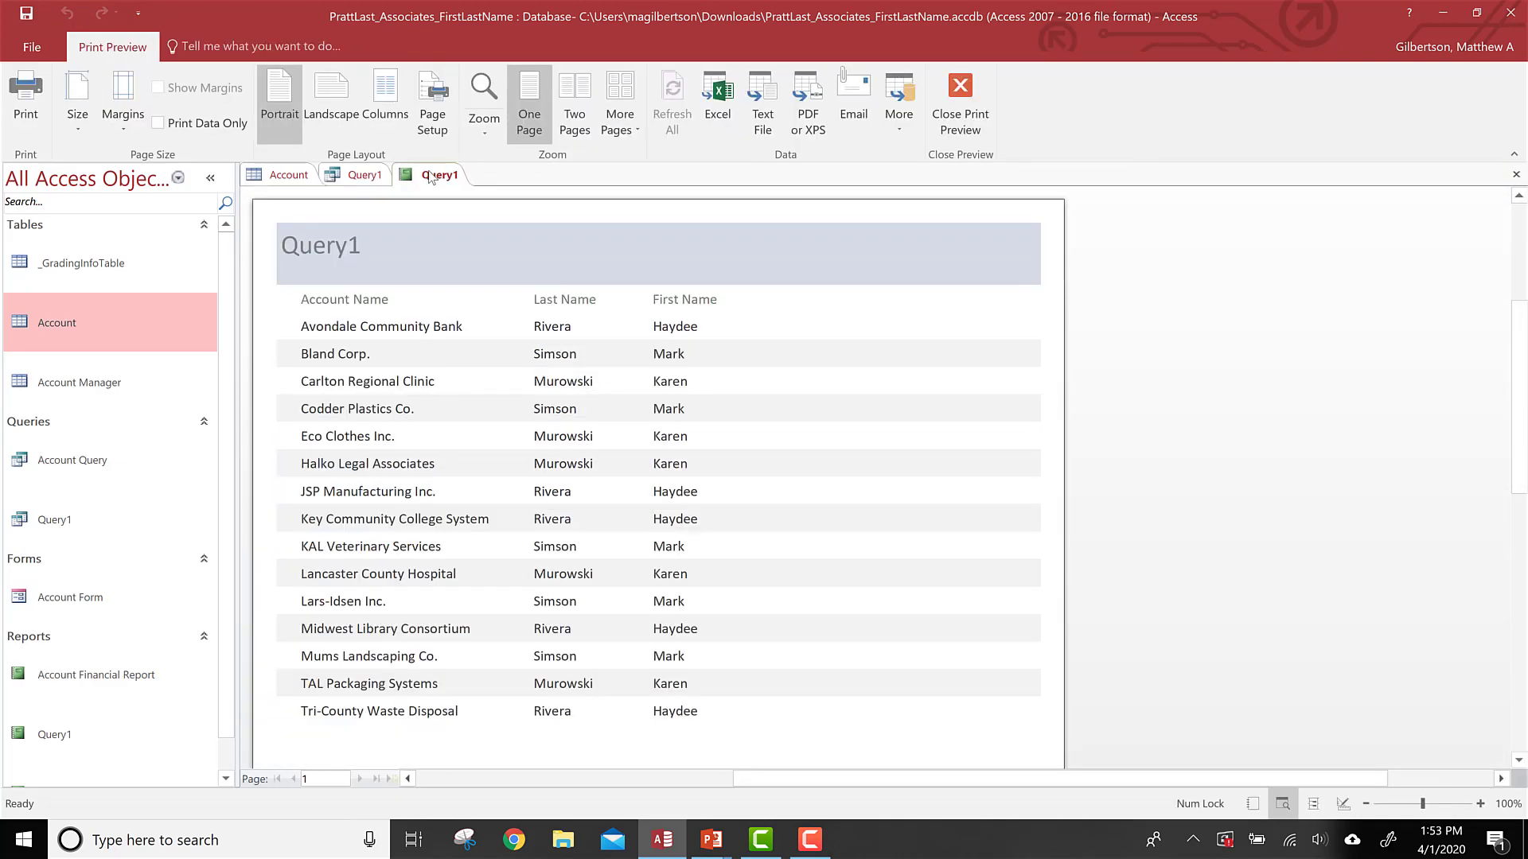
click(1516, 175)
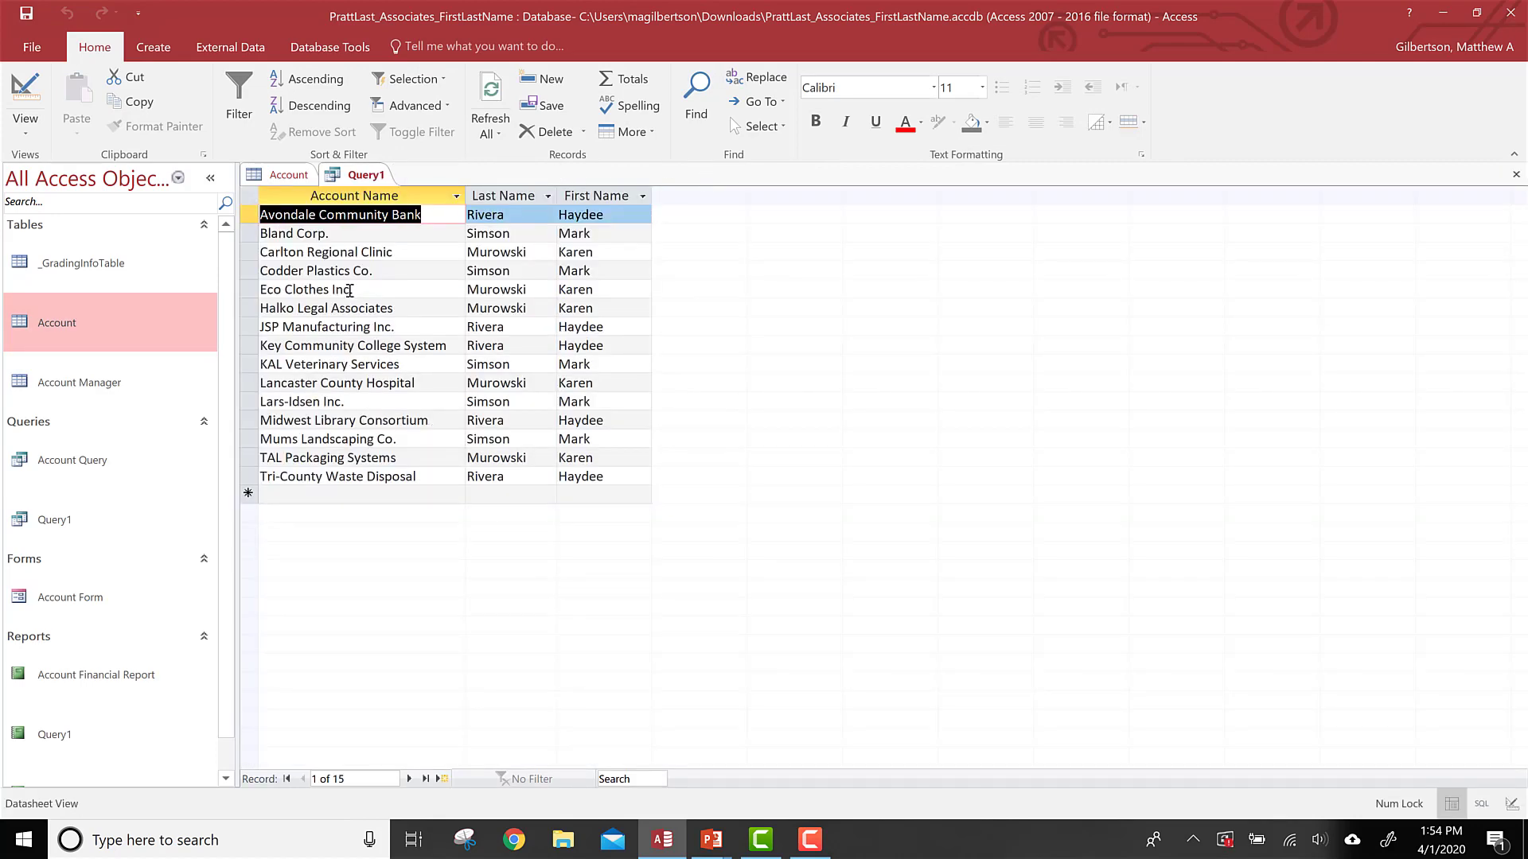
Step: Create a simple form from Query1 with the Form tool
click(151, 49)
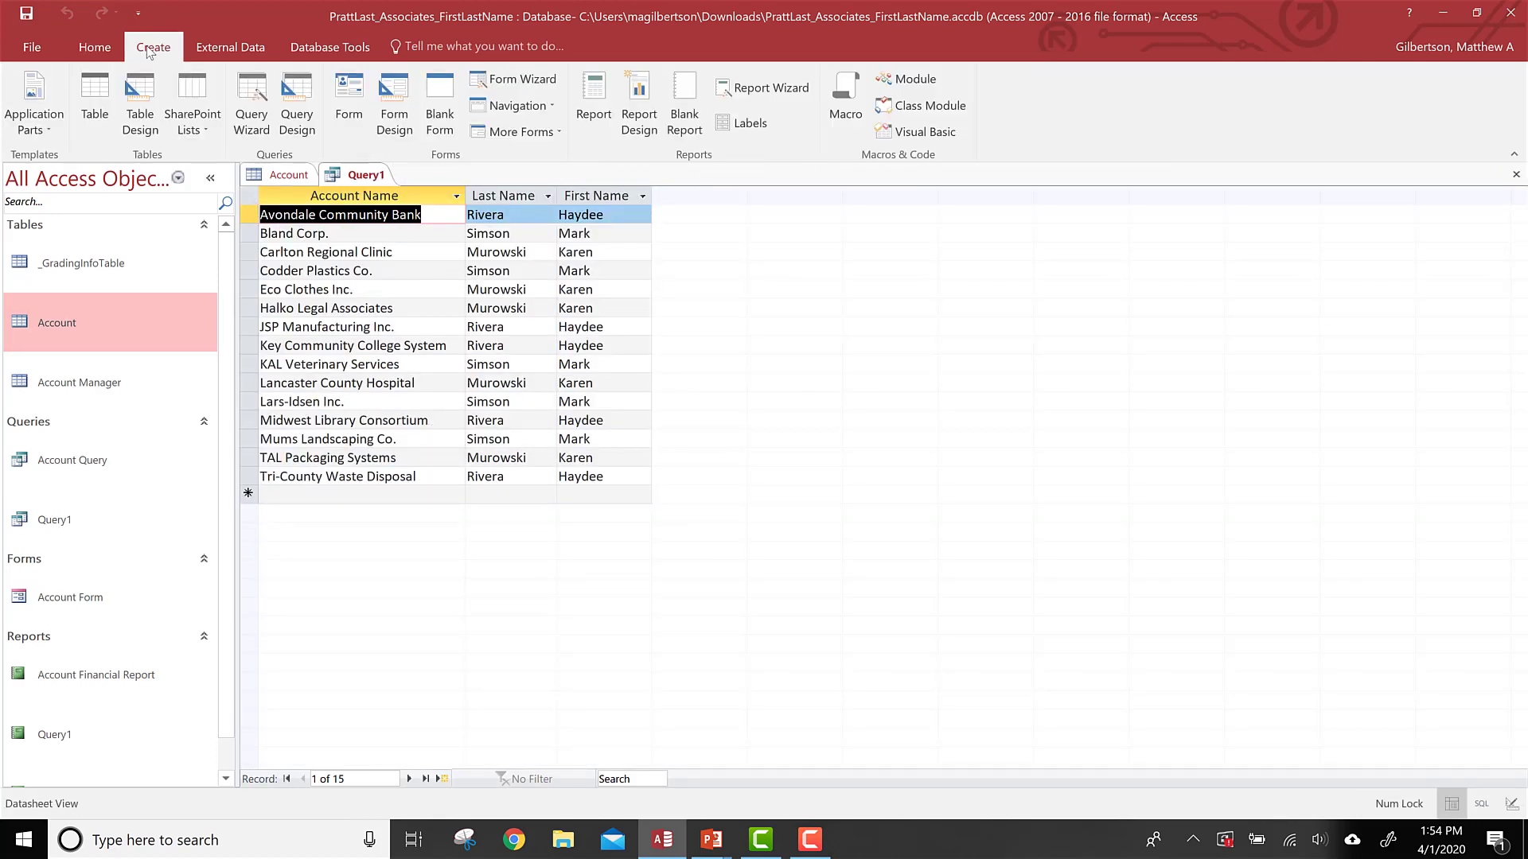
click(355, 114)
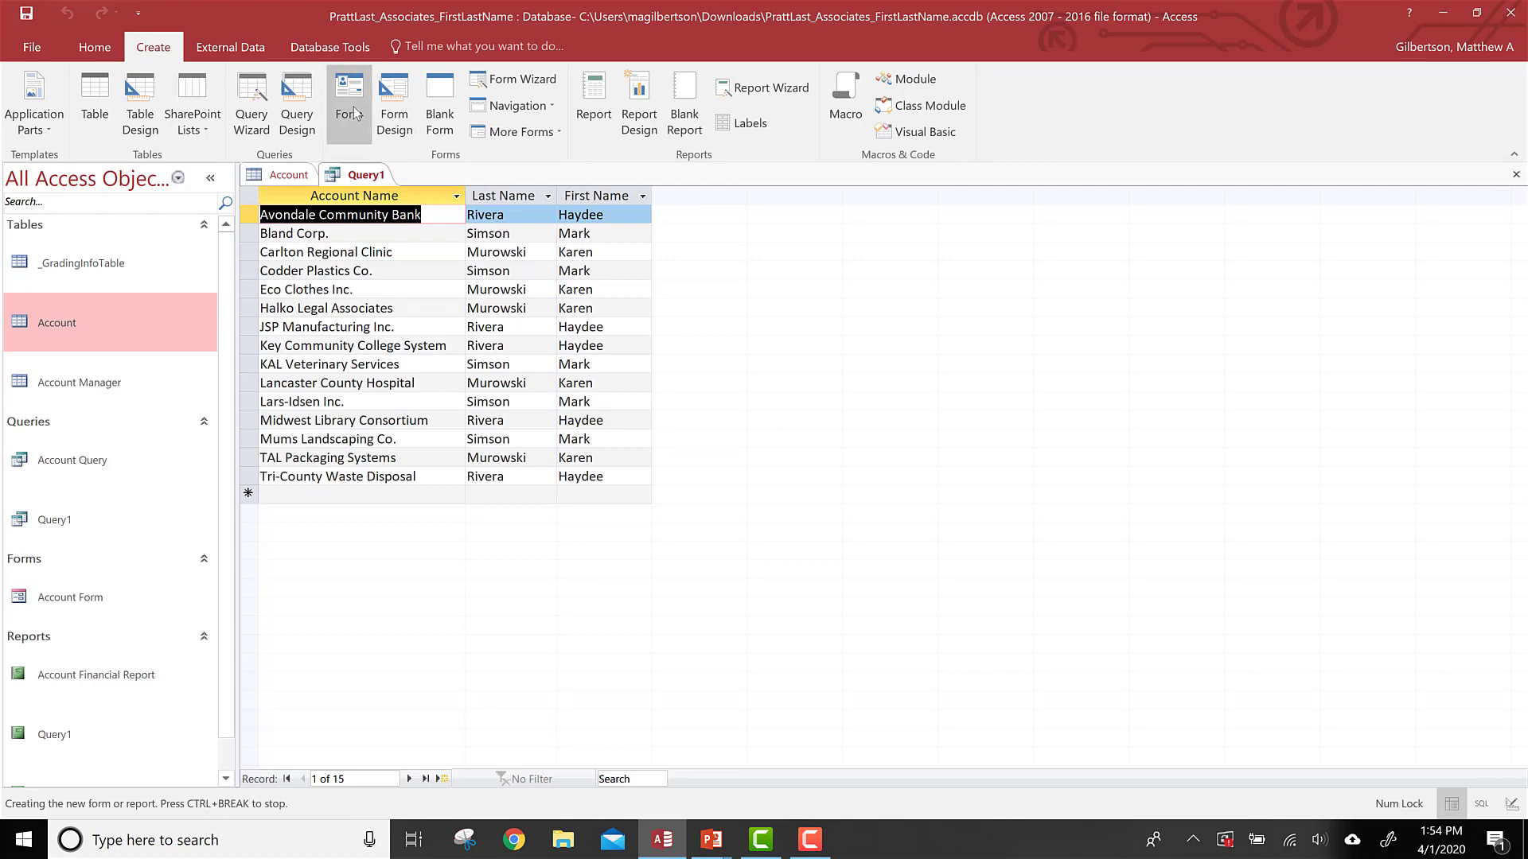
key(alt+Tab)
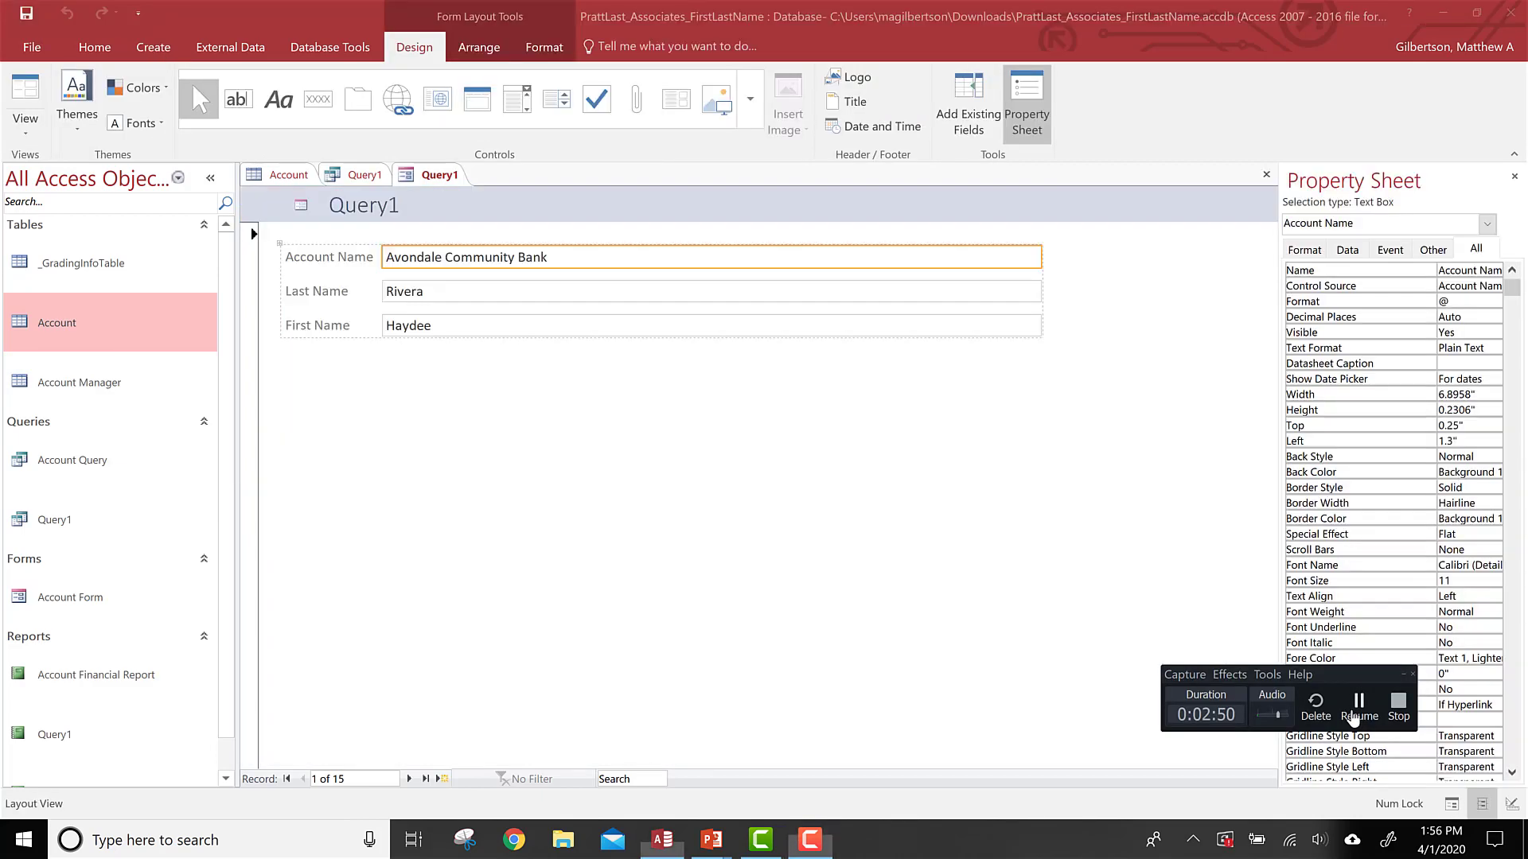
click(1358, 710)
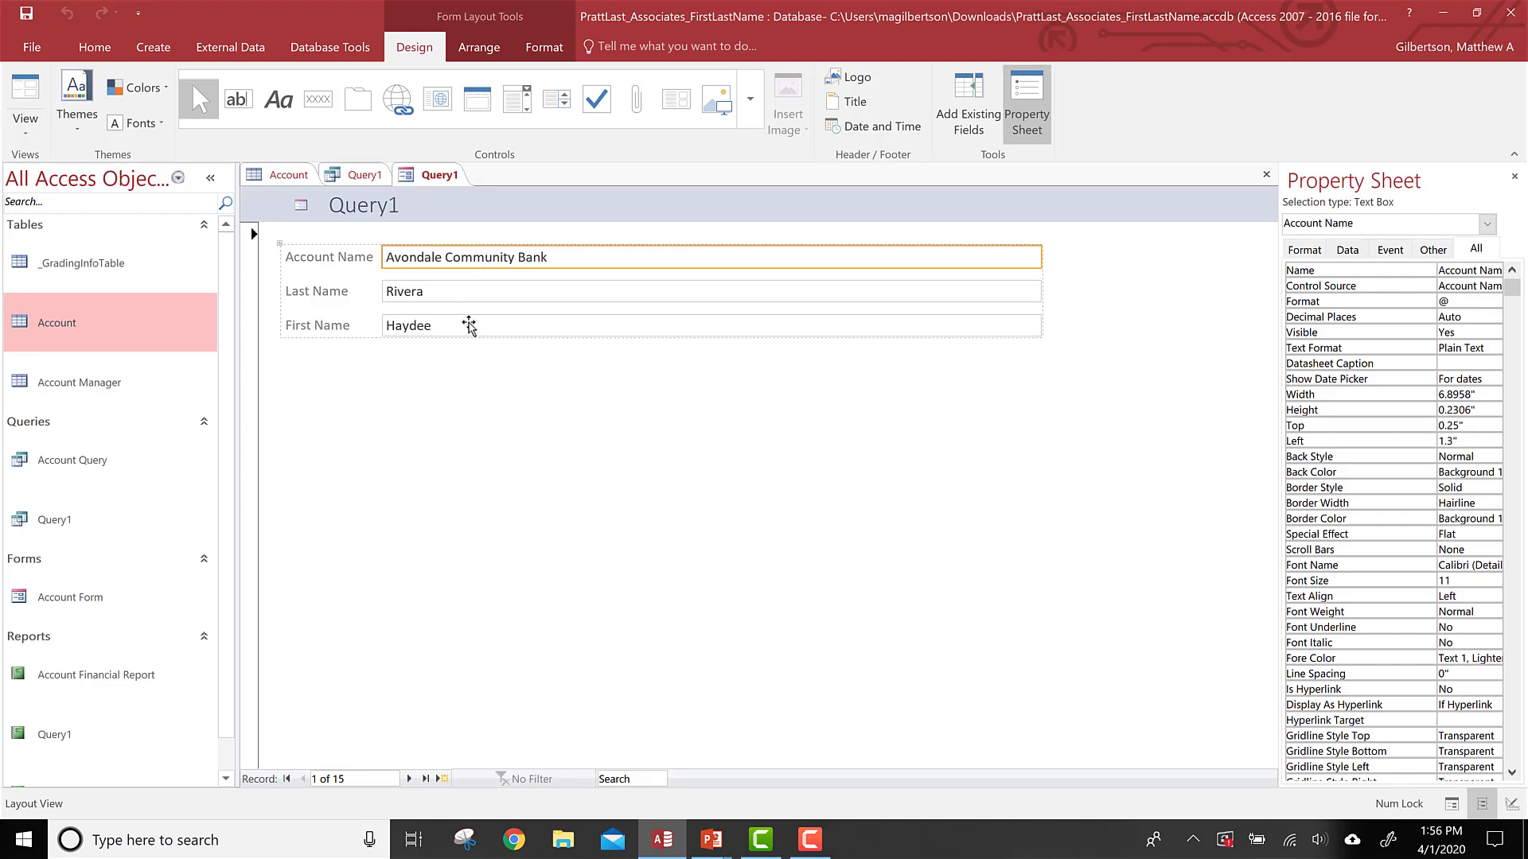
Step: Switch to the slideshow and advance to the slide about exporting data to Excel
key(alt+Tab)
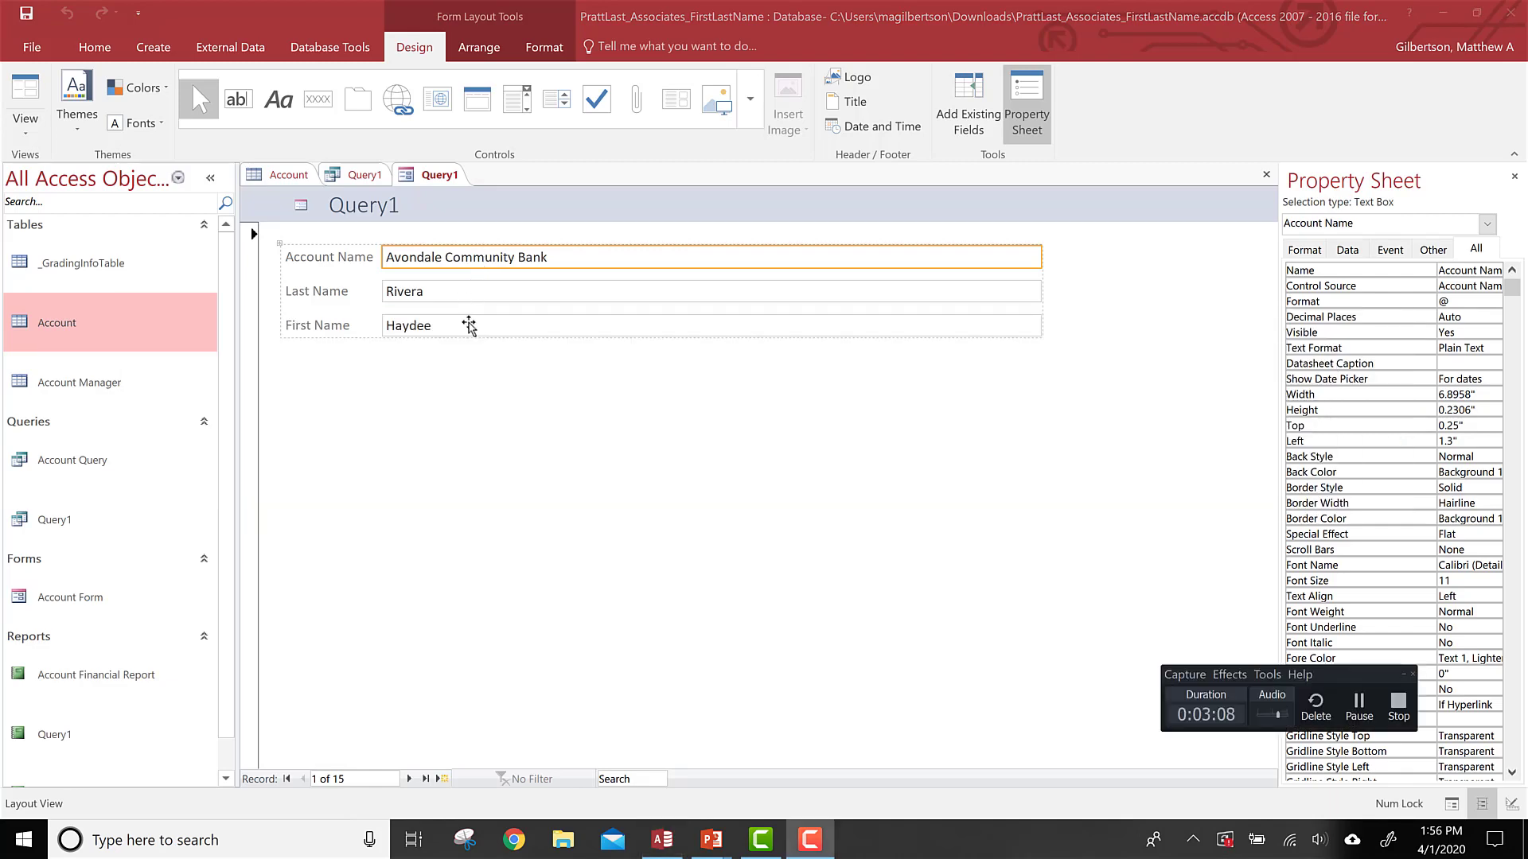
key(alt+Tab)
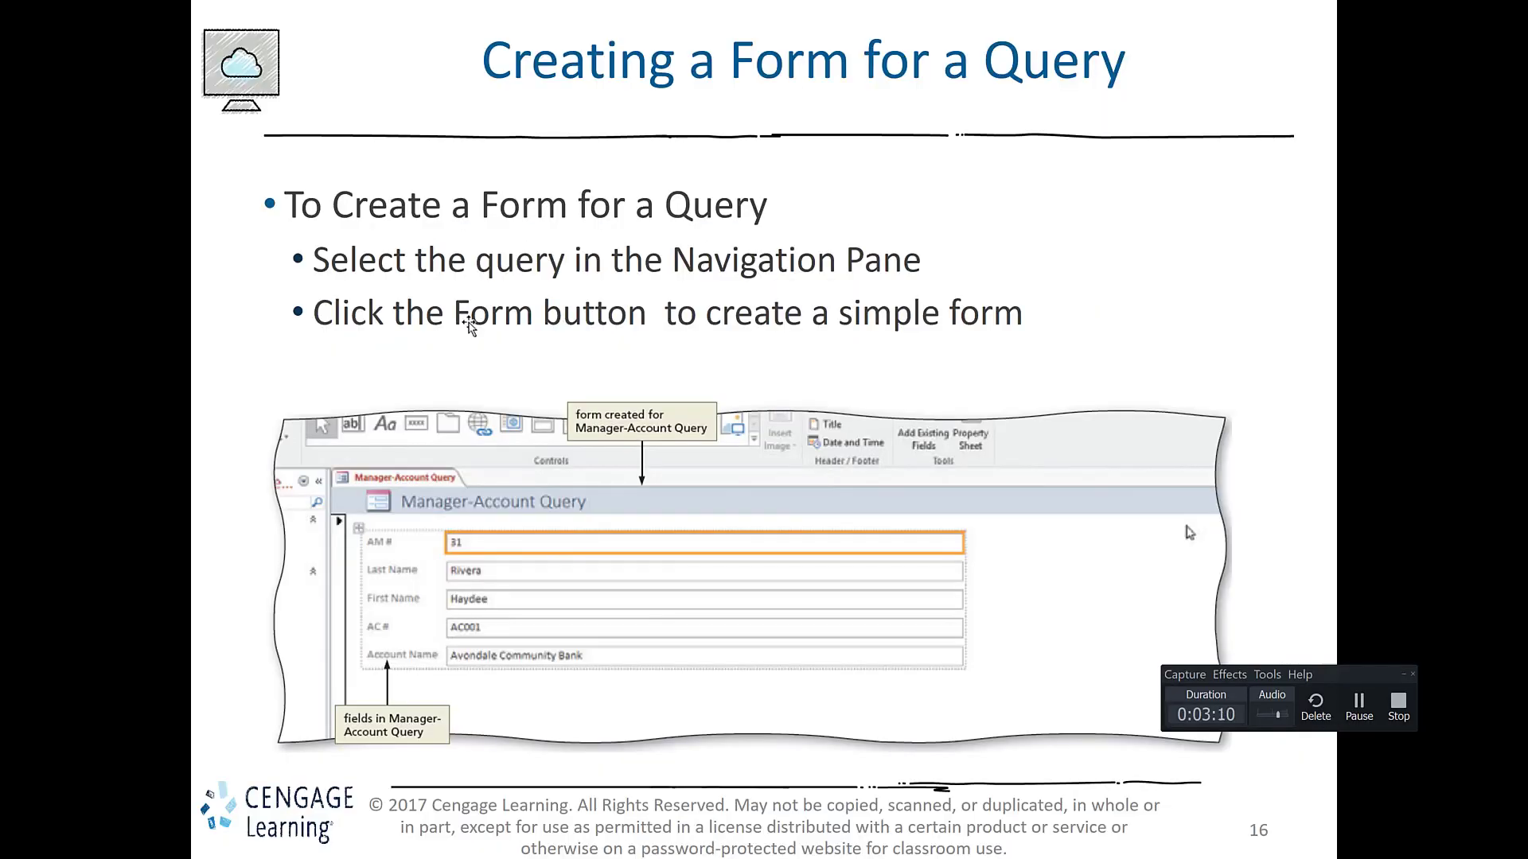
key(Right)
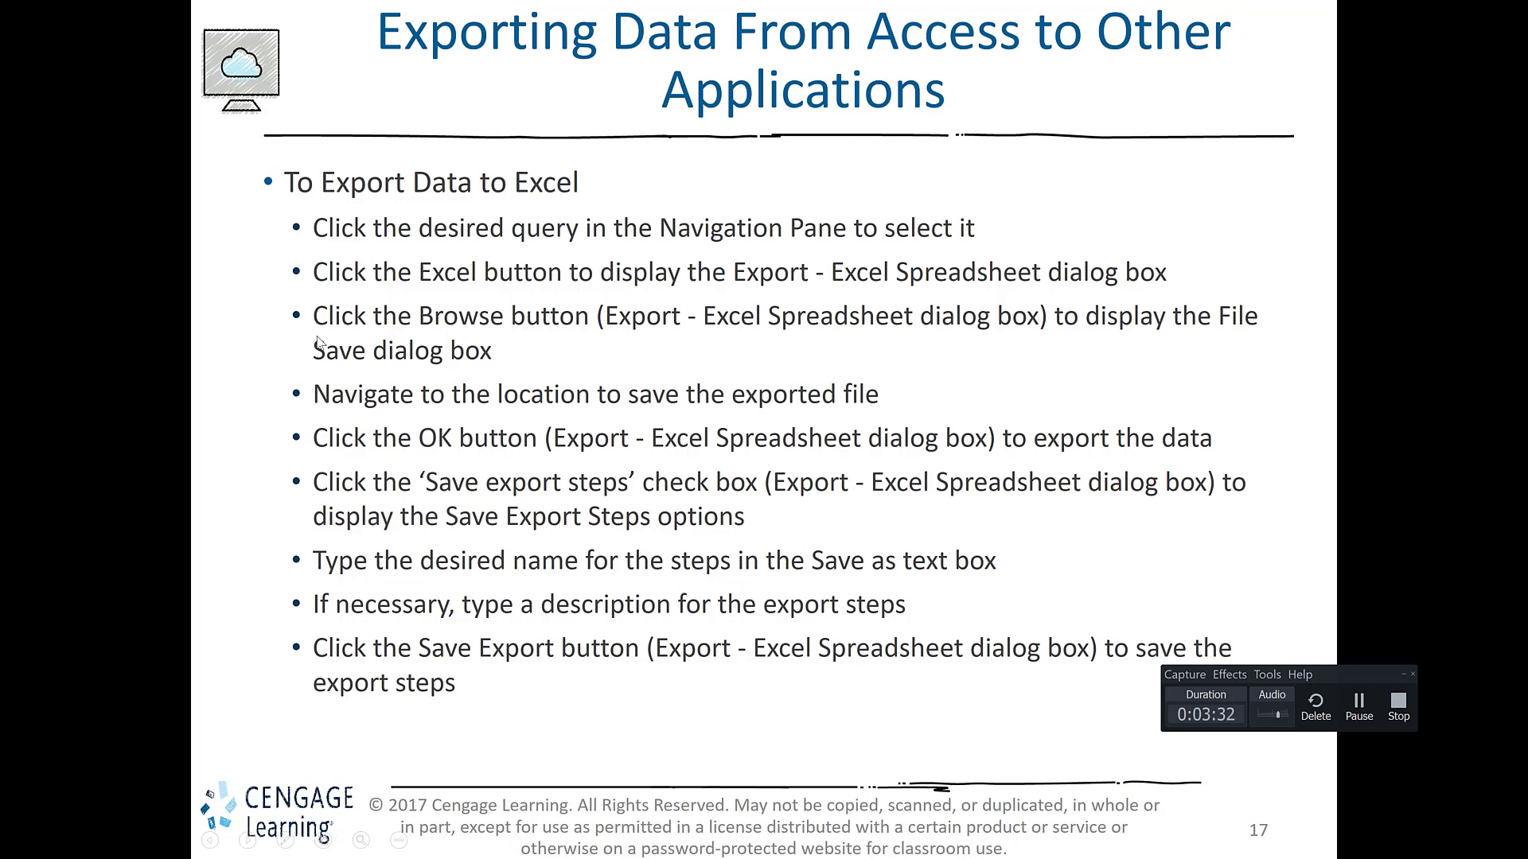
Step: Return to the database, open the Account table and start exporting it to an Excel spreadsheet
key(alt+Tab)
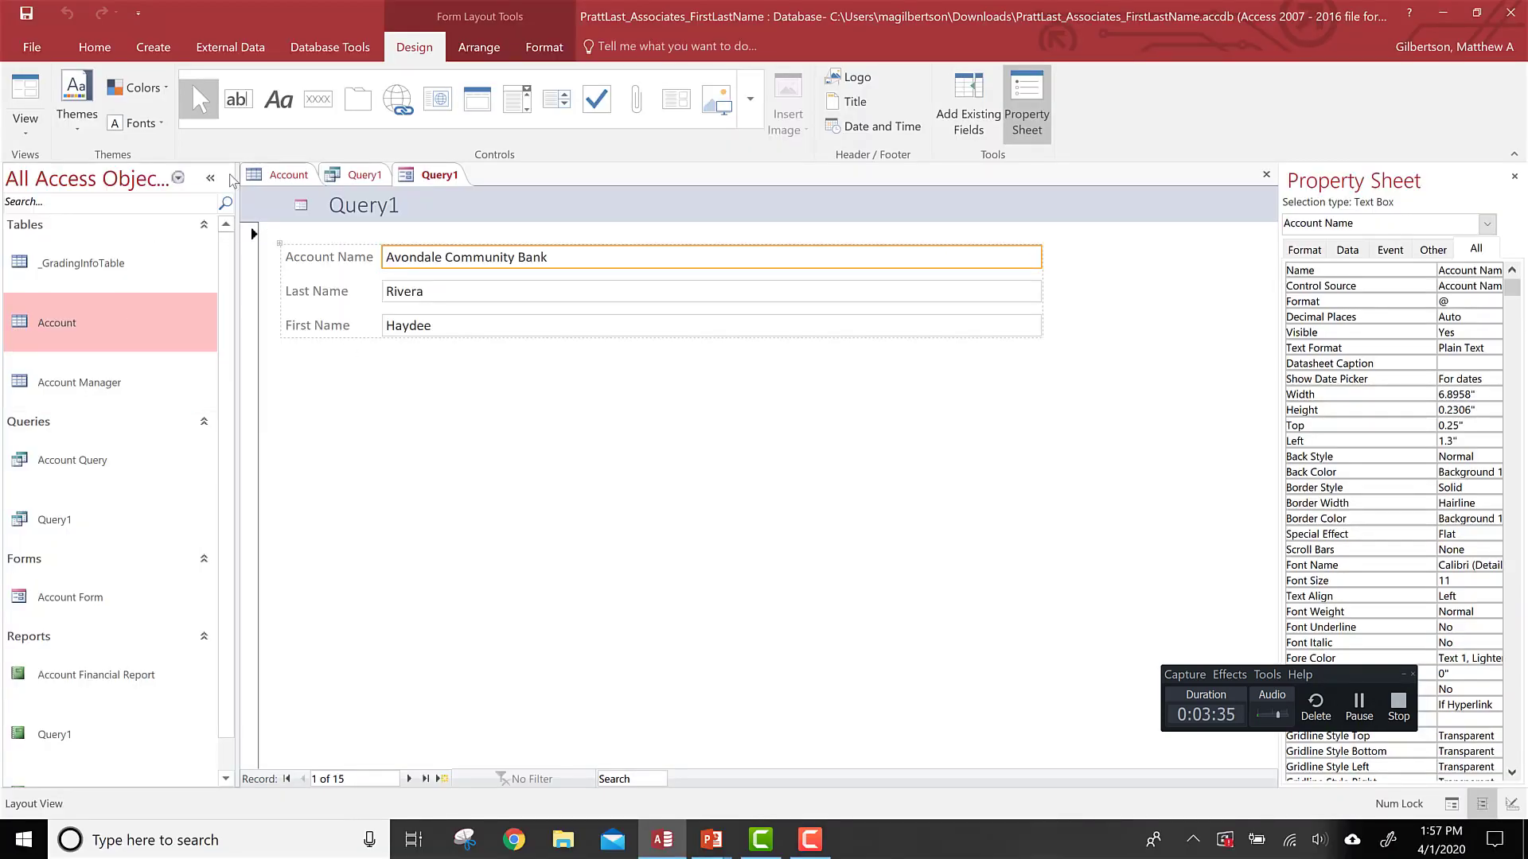
click(292, 174)
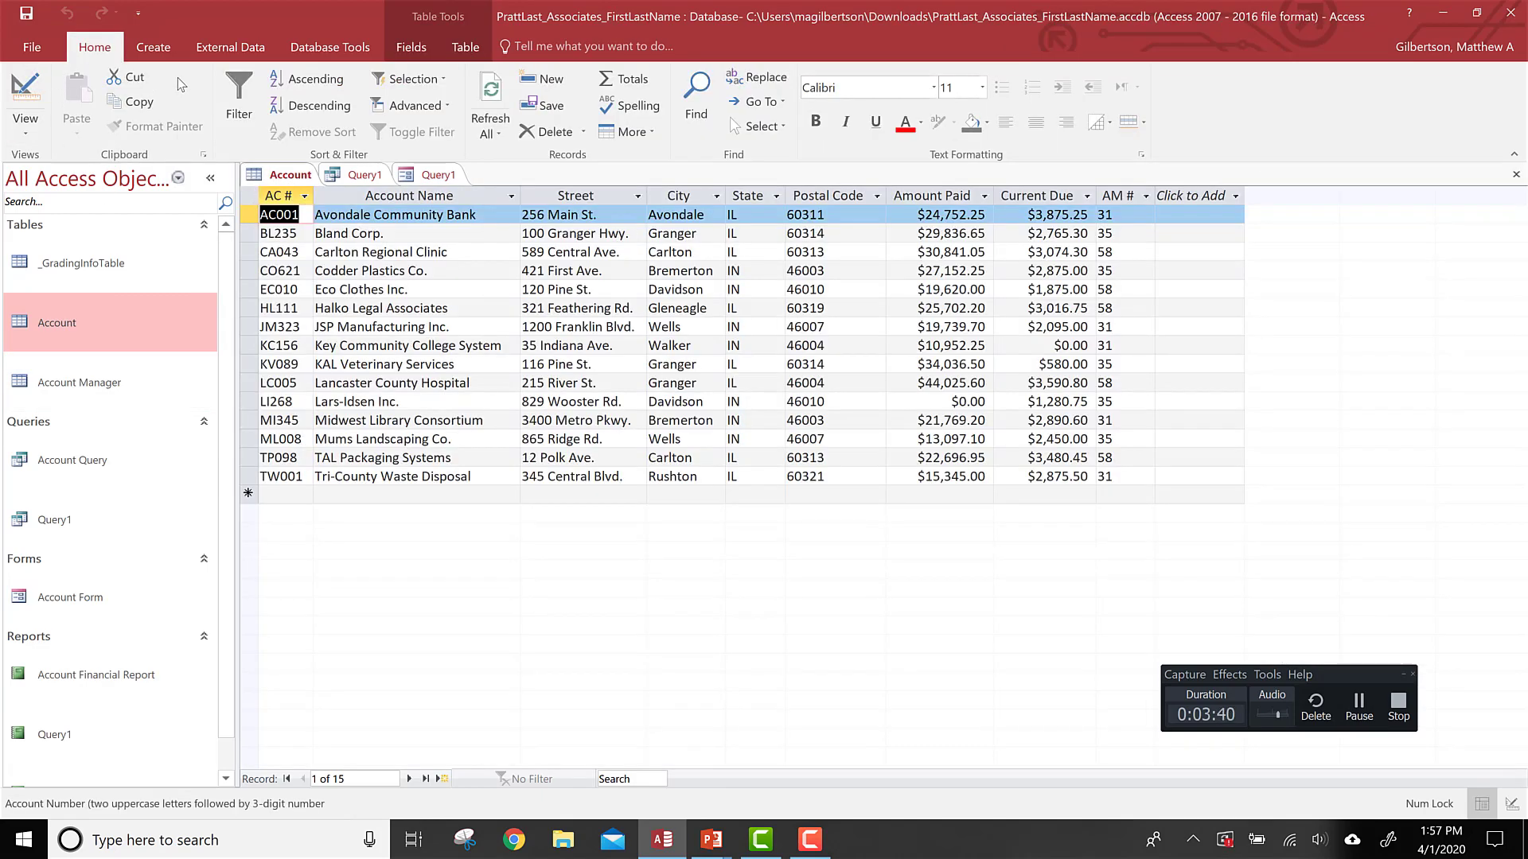
click(219, 52)
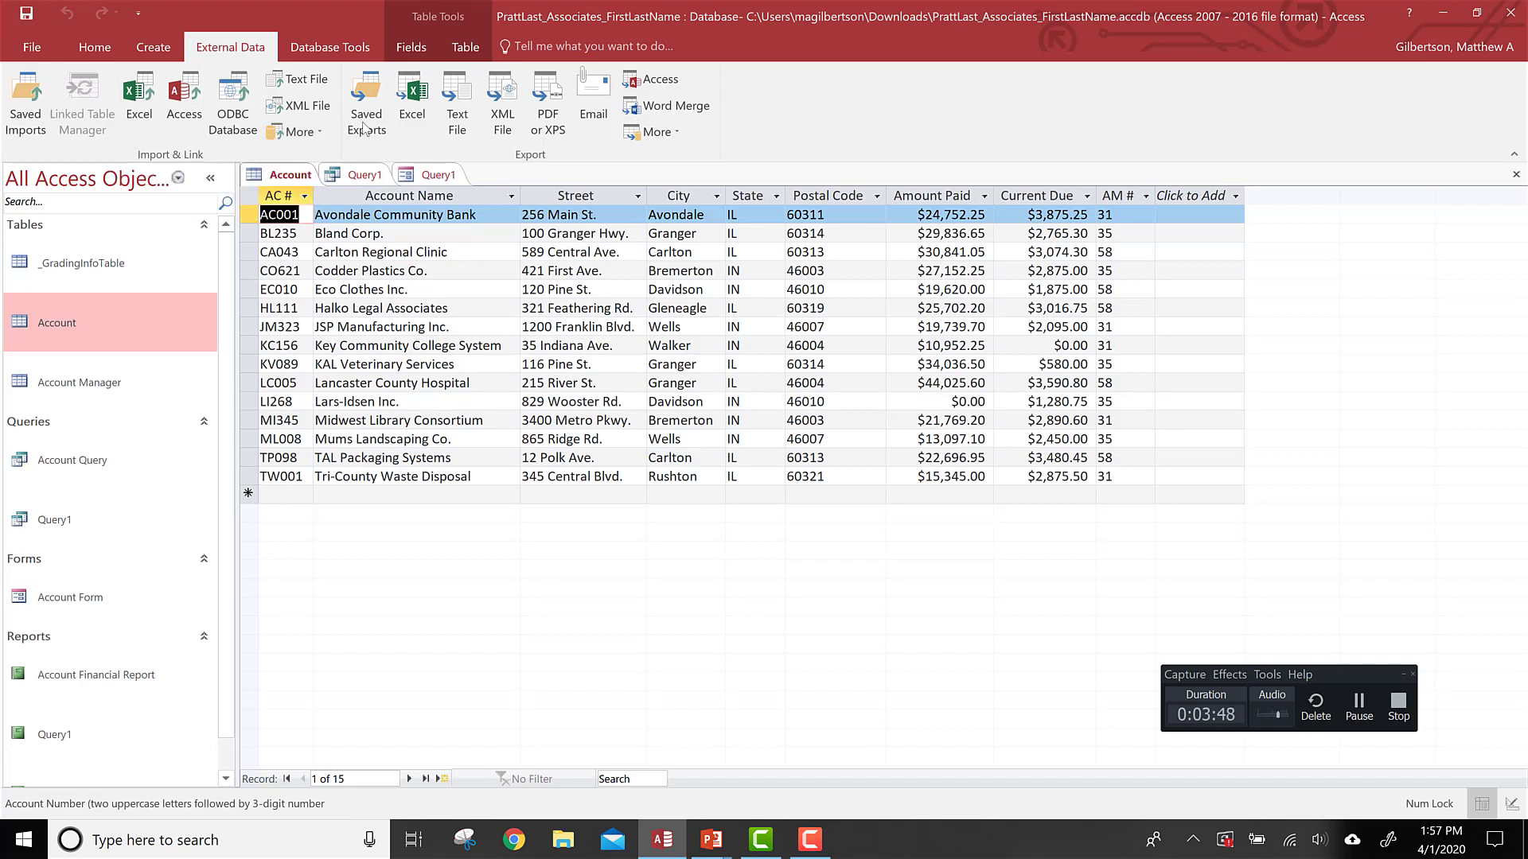
click(418, 101)
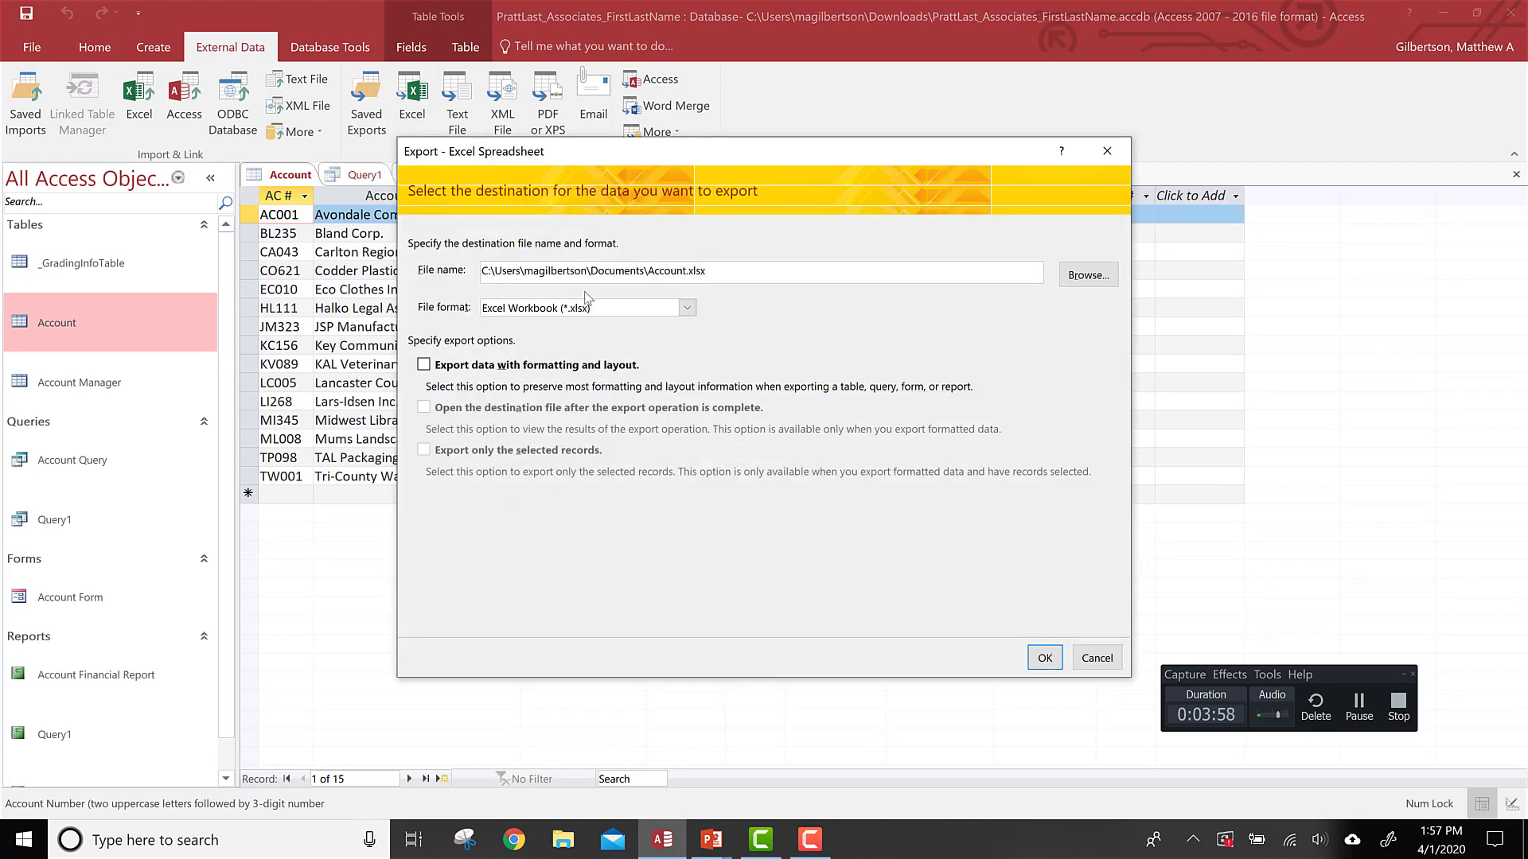
click(1360, 704)
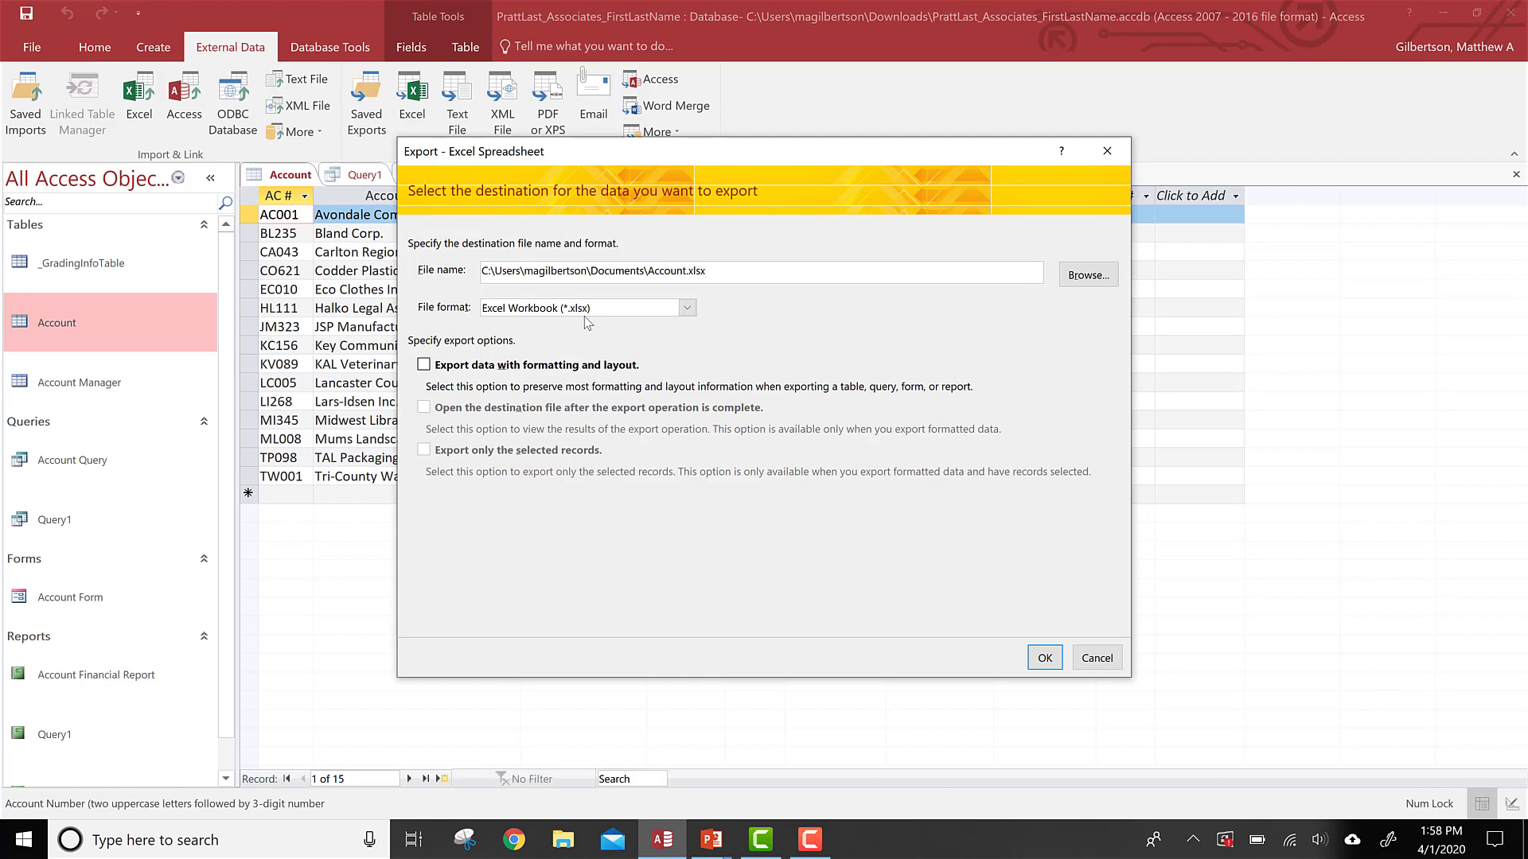
key(alt+Tab)
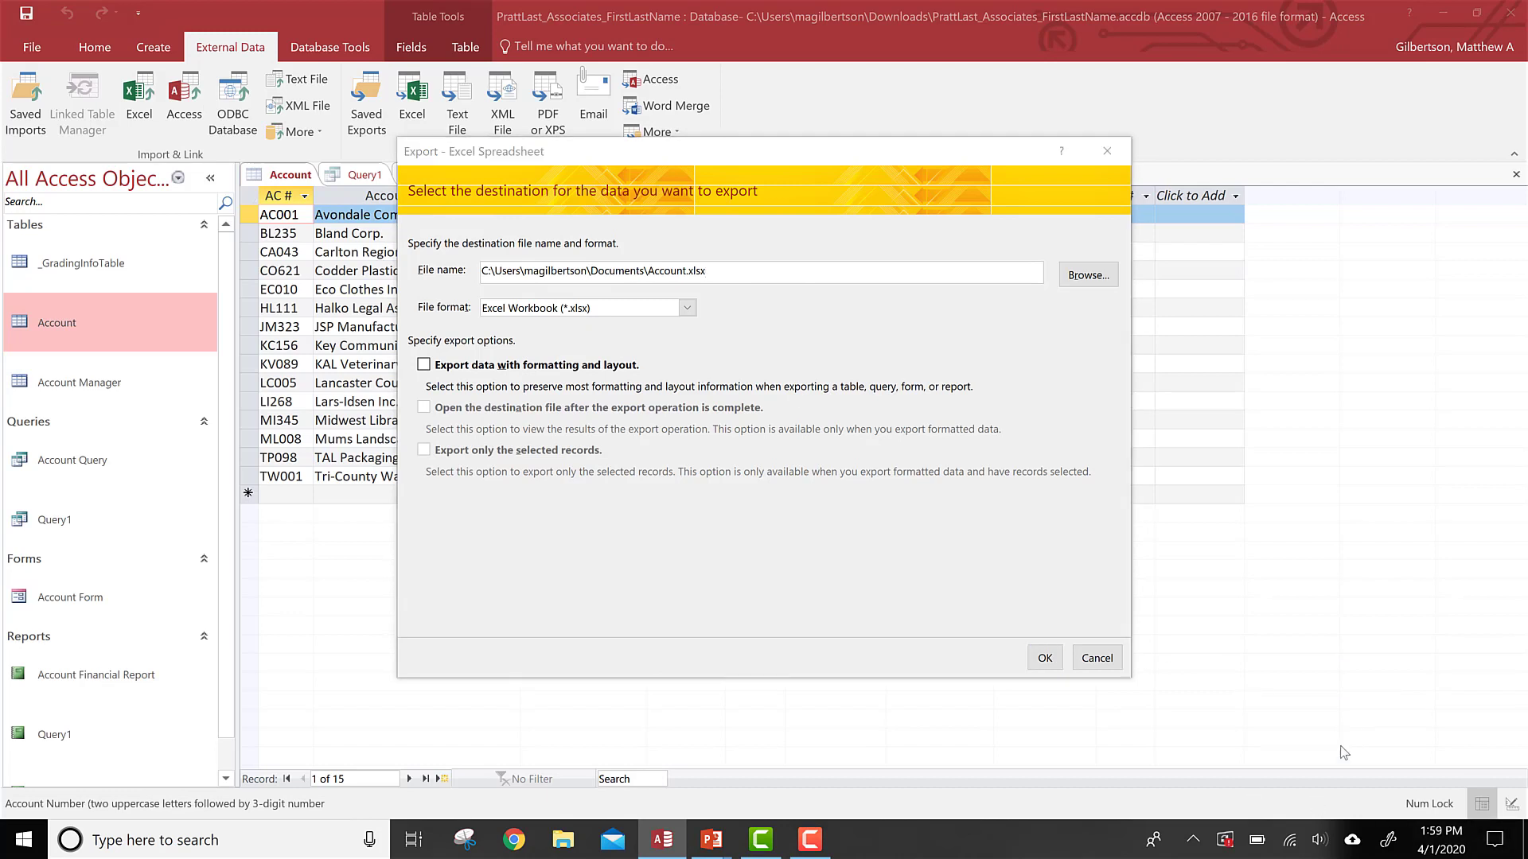
click(1358, 706)
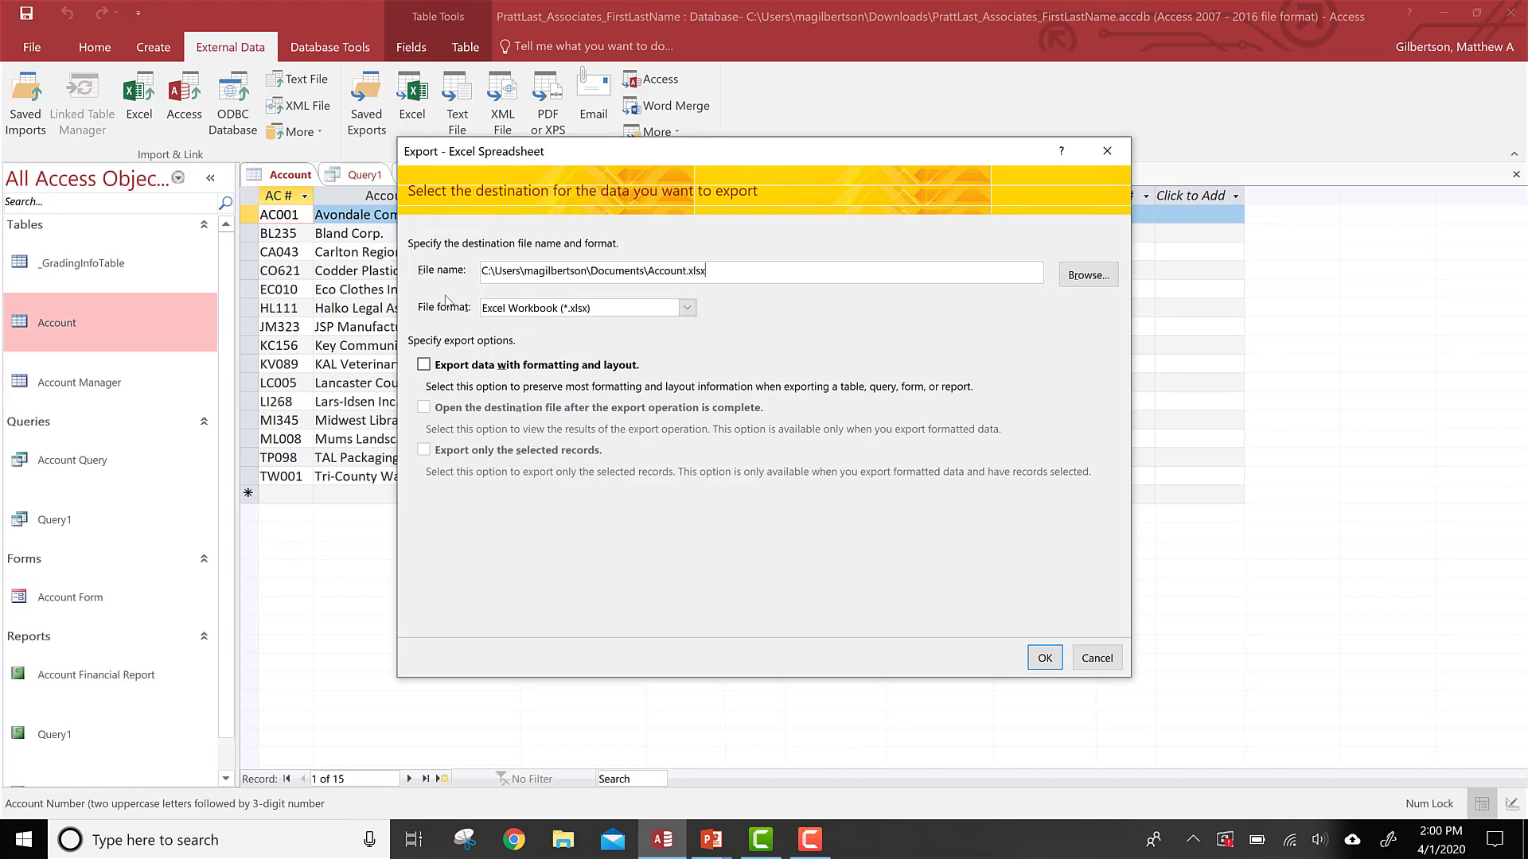
Step: Choose the Excel Workbook (*.xlsx) format, export the Account table and close without saving export steps
click(582, 310)
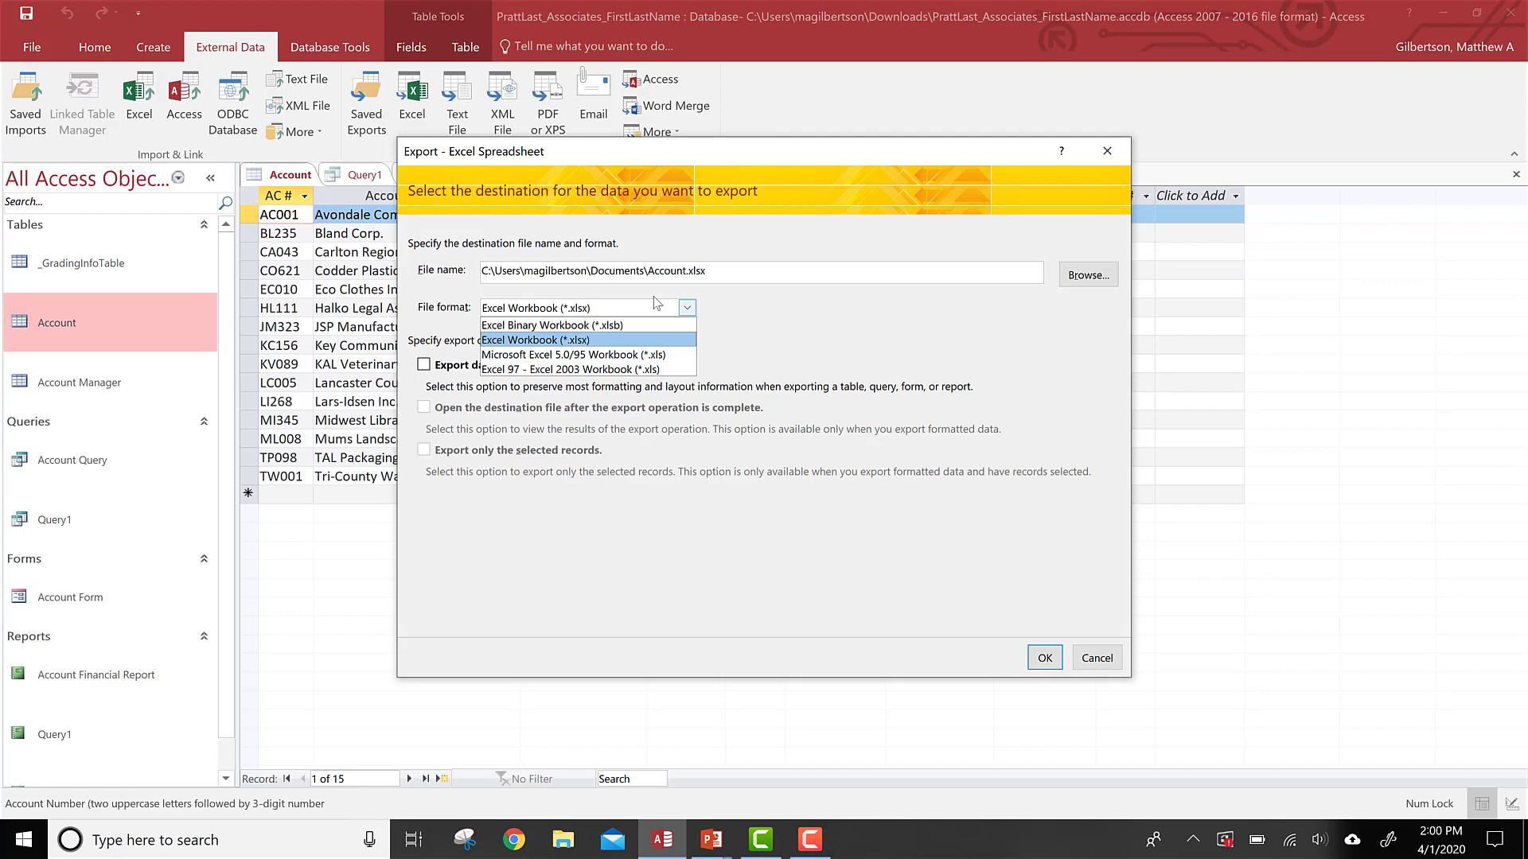
click(792, 299)
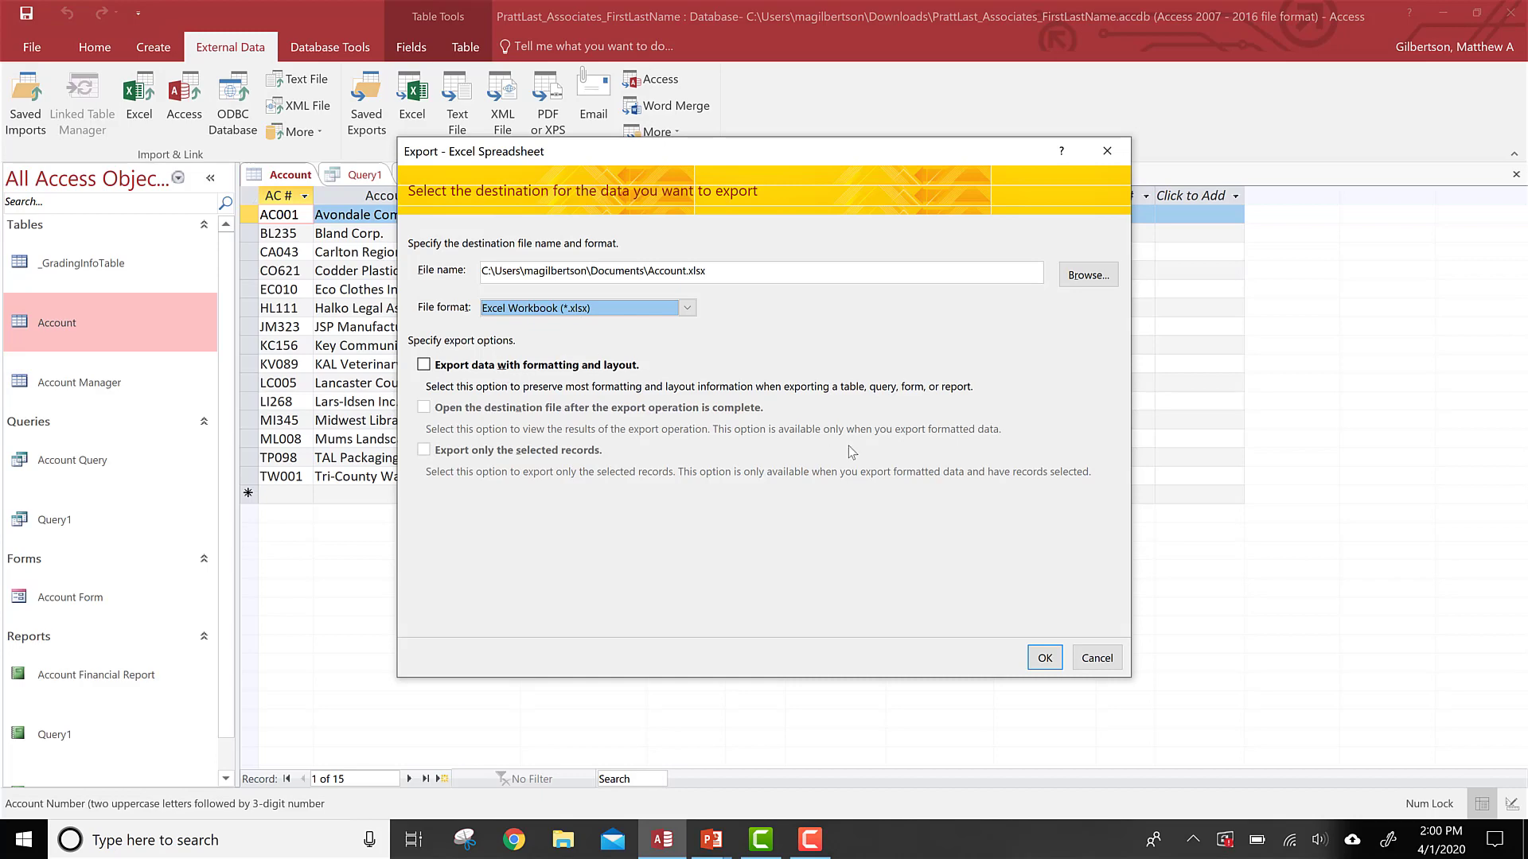
click(1043, 657)
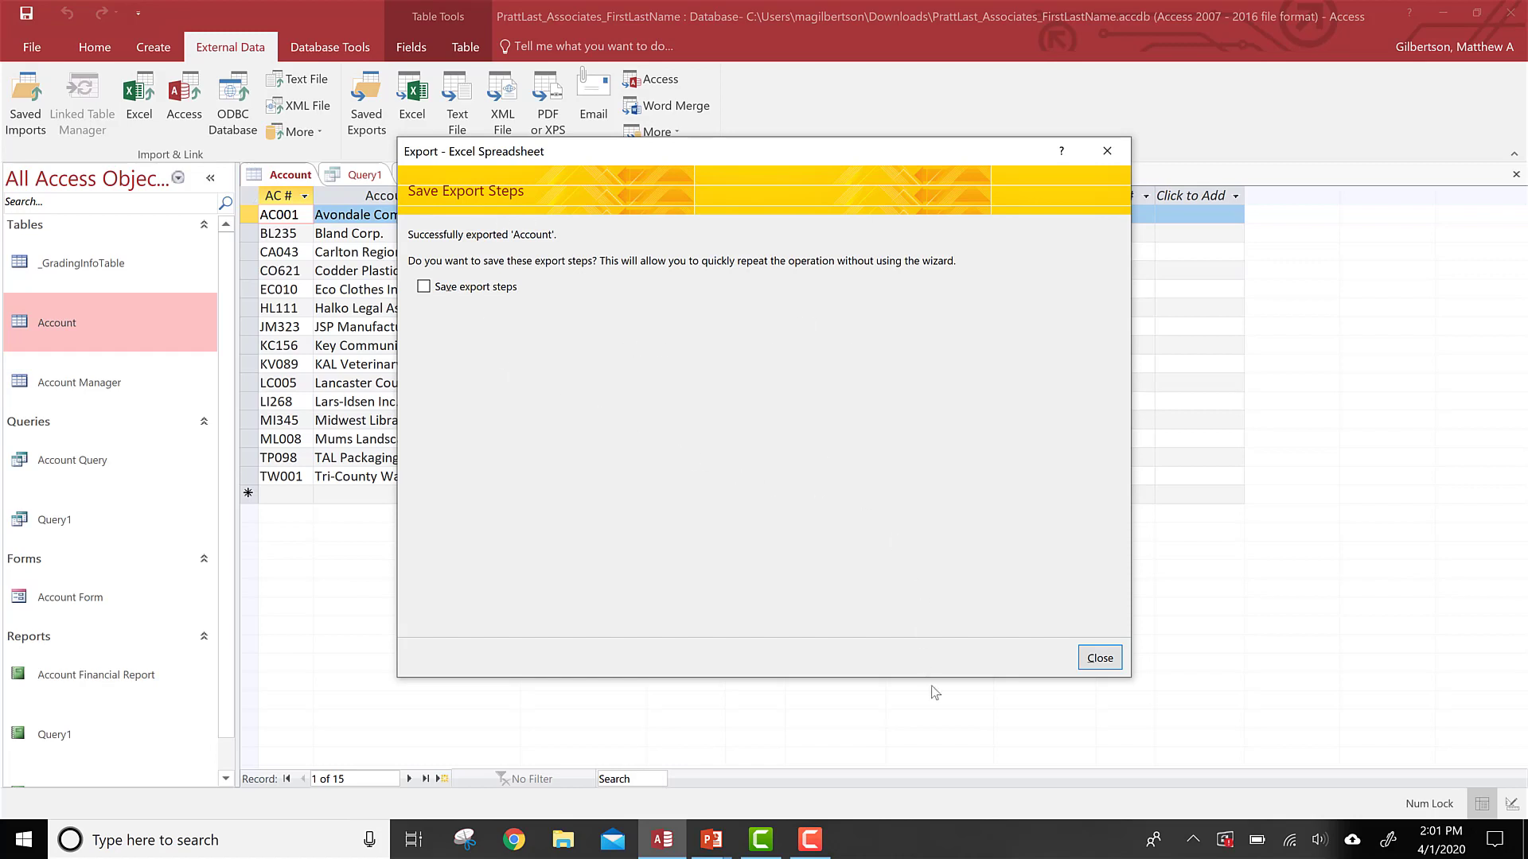
click(1091, 667)
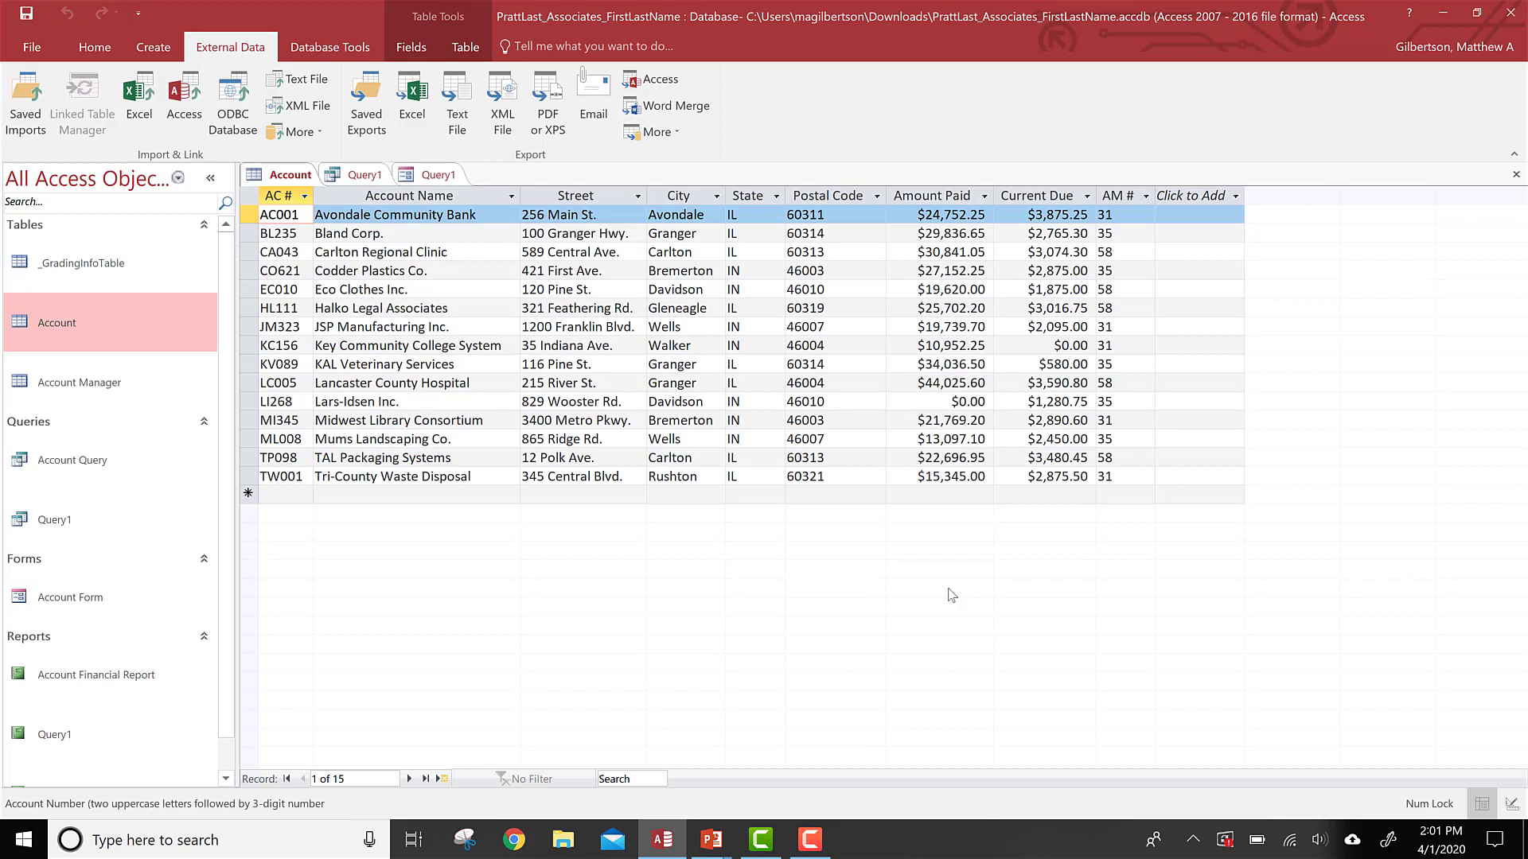
click(910, 532)
Step: Switch to the slideshow and advance to the slide about adding criteria to a join query
key(alt+Tab)
key(alt+Tab)
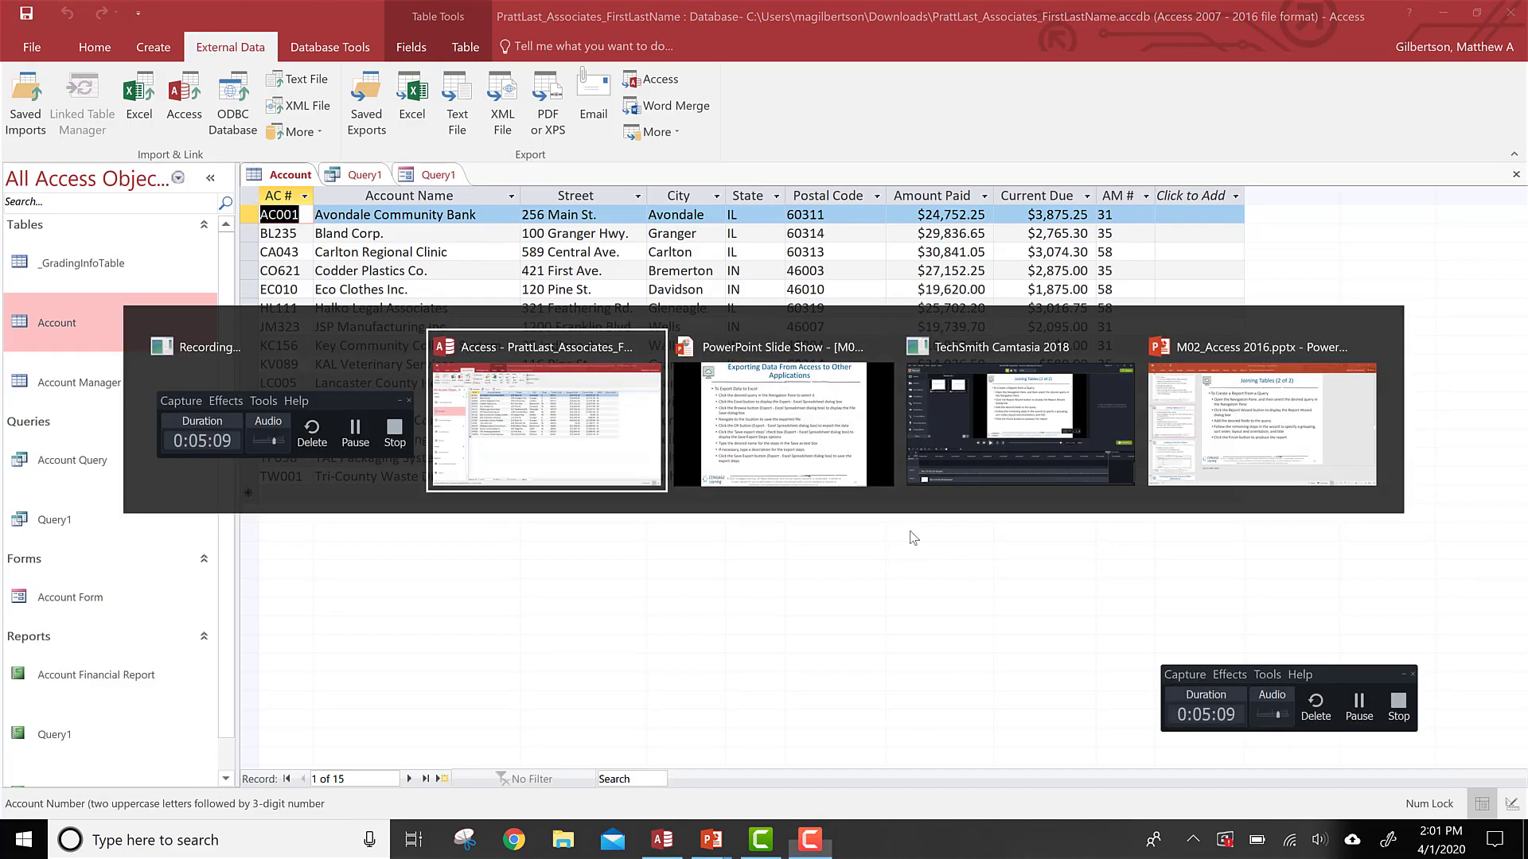
key(alt+Tab)
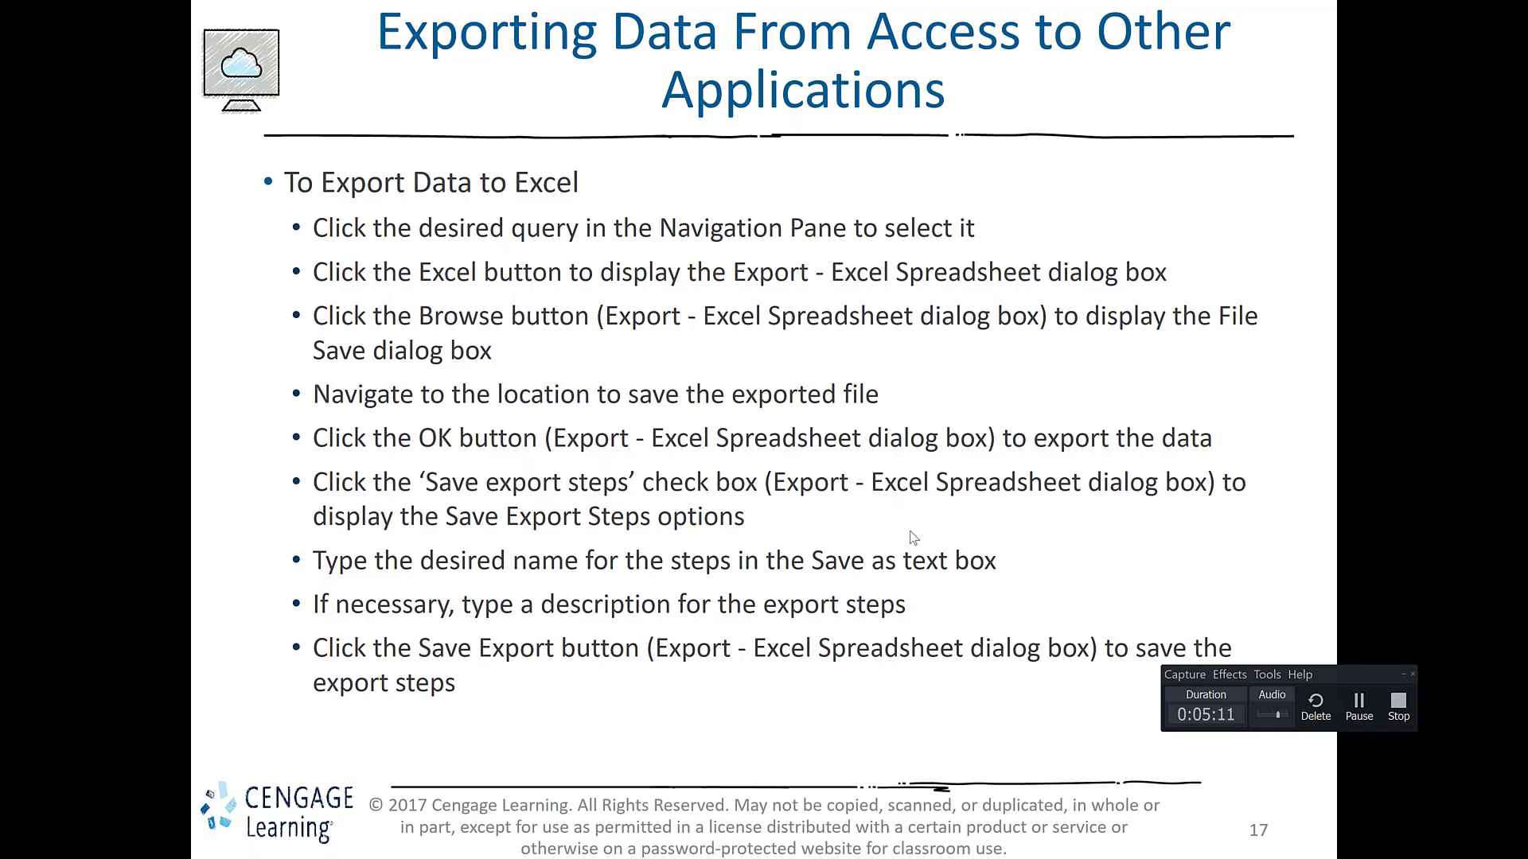
click(911, 531)
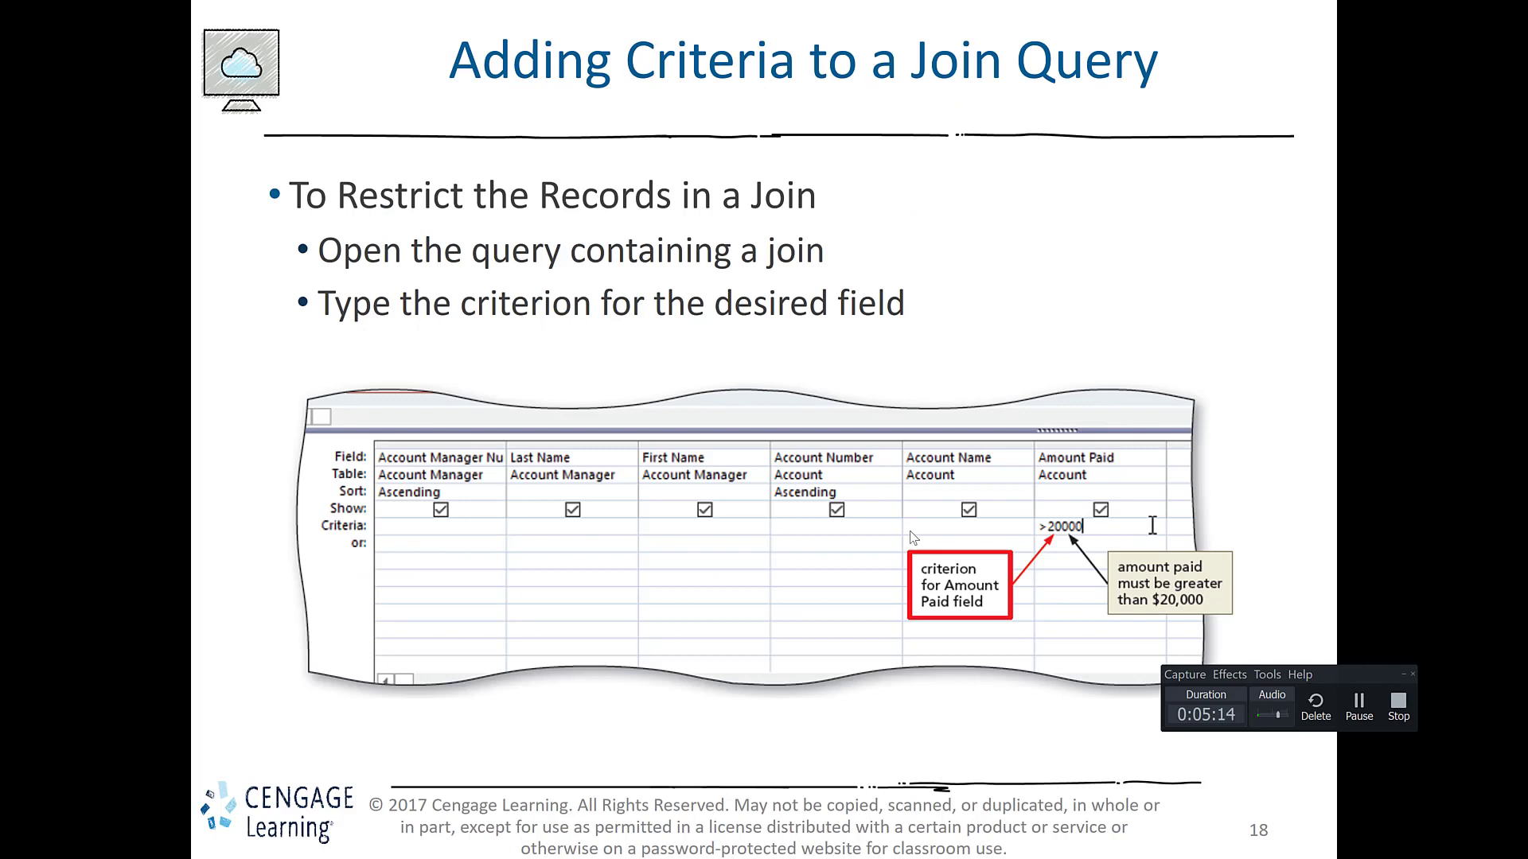
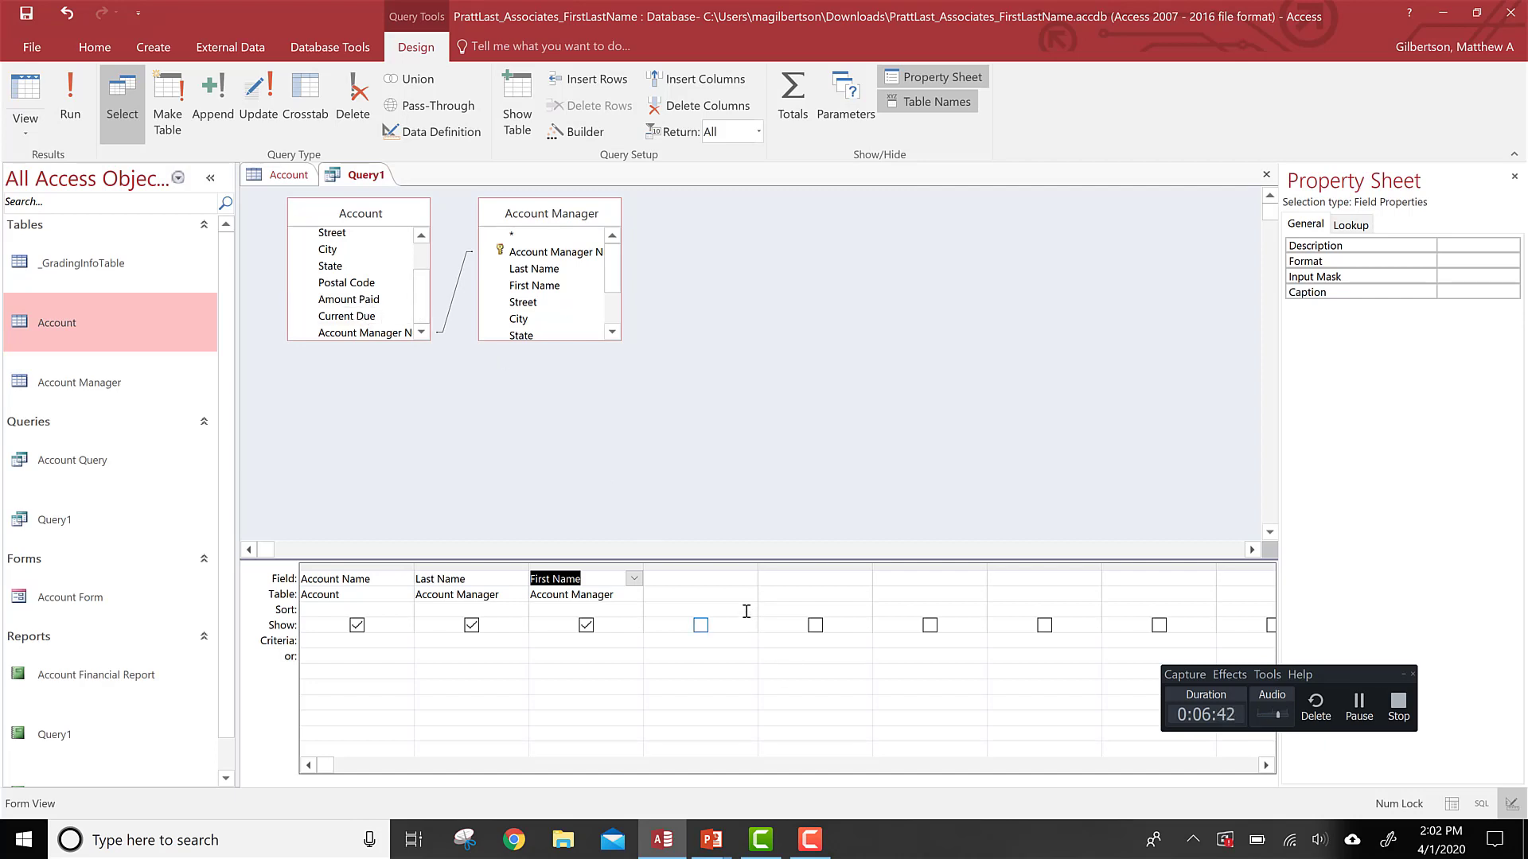
click(690, 567)
right_click(690, 568)
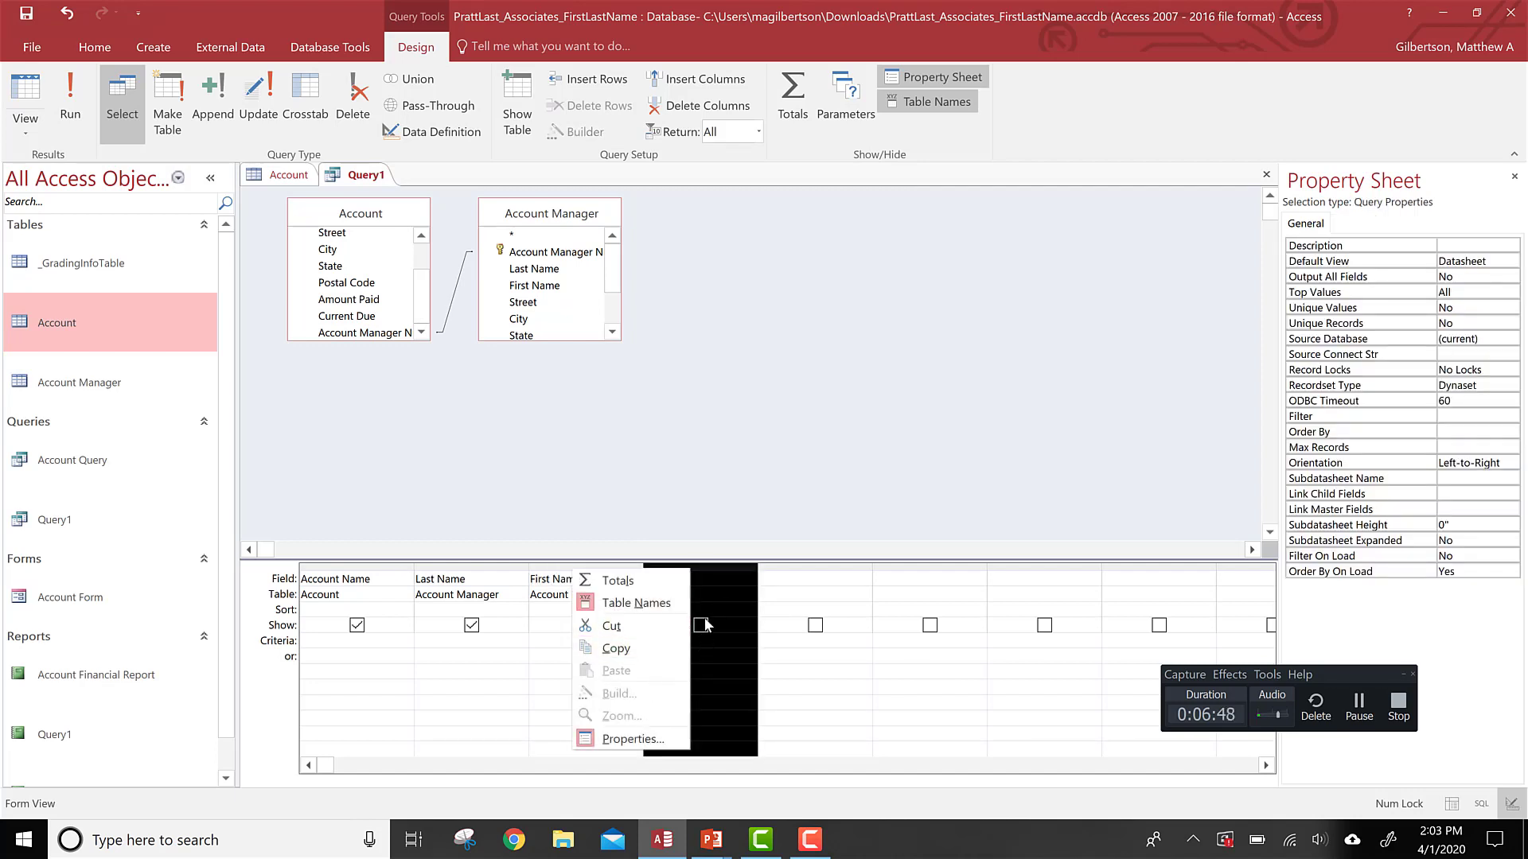
click(705, 572)
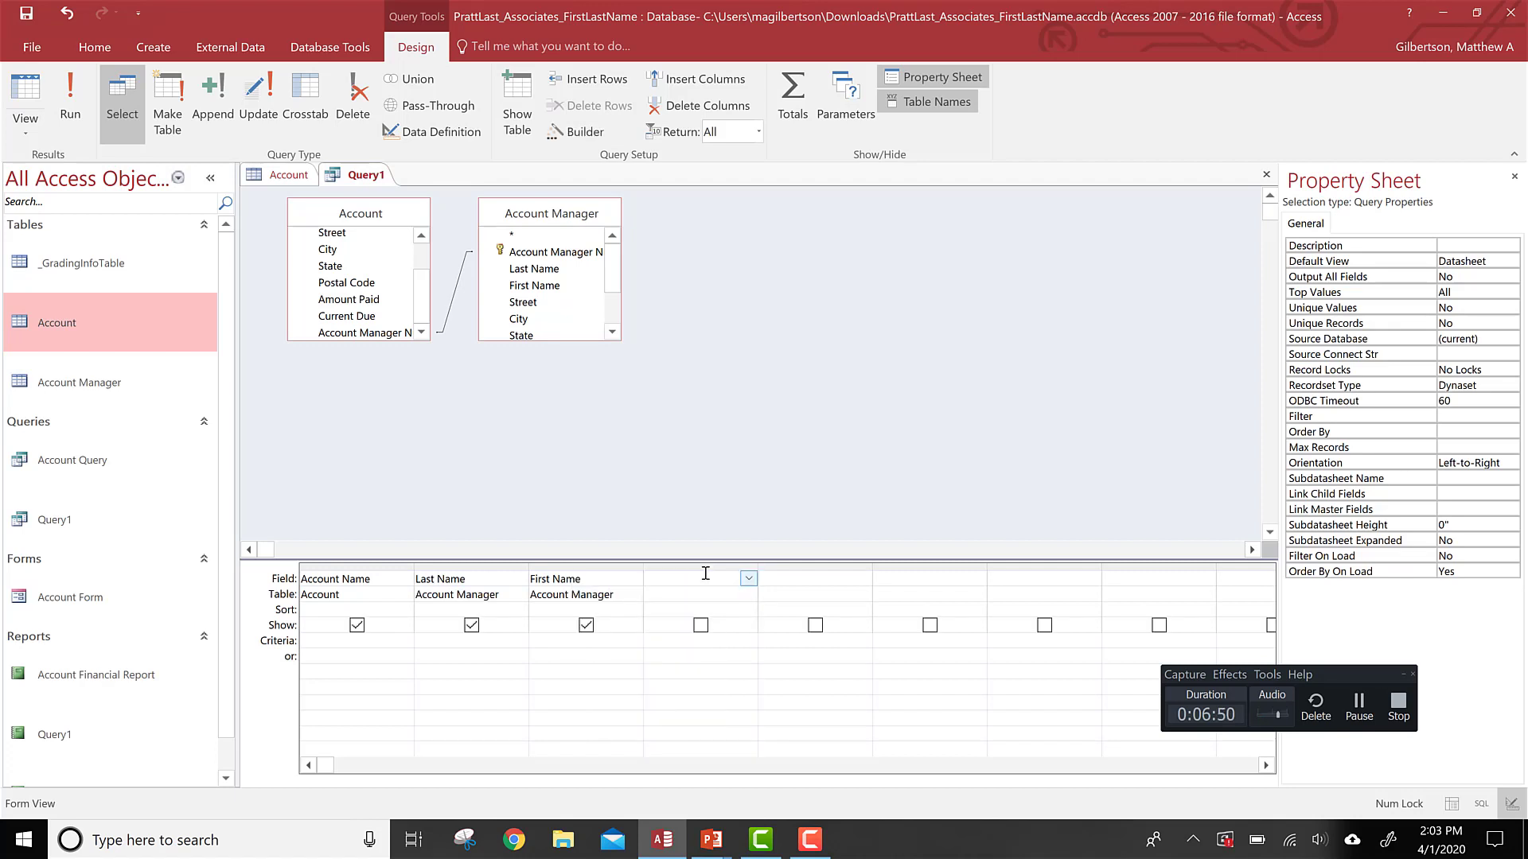
Step: Enter the calculated expression [Amount Paid]/[Current Due] in the first empty Field column using the Zoom dialog
right_click(705, 573)
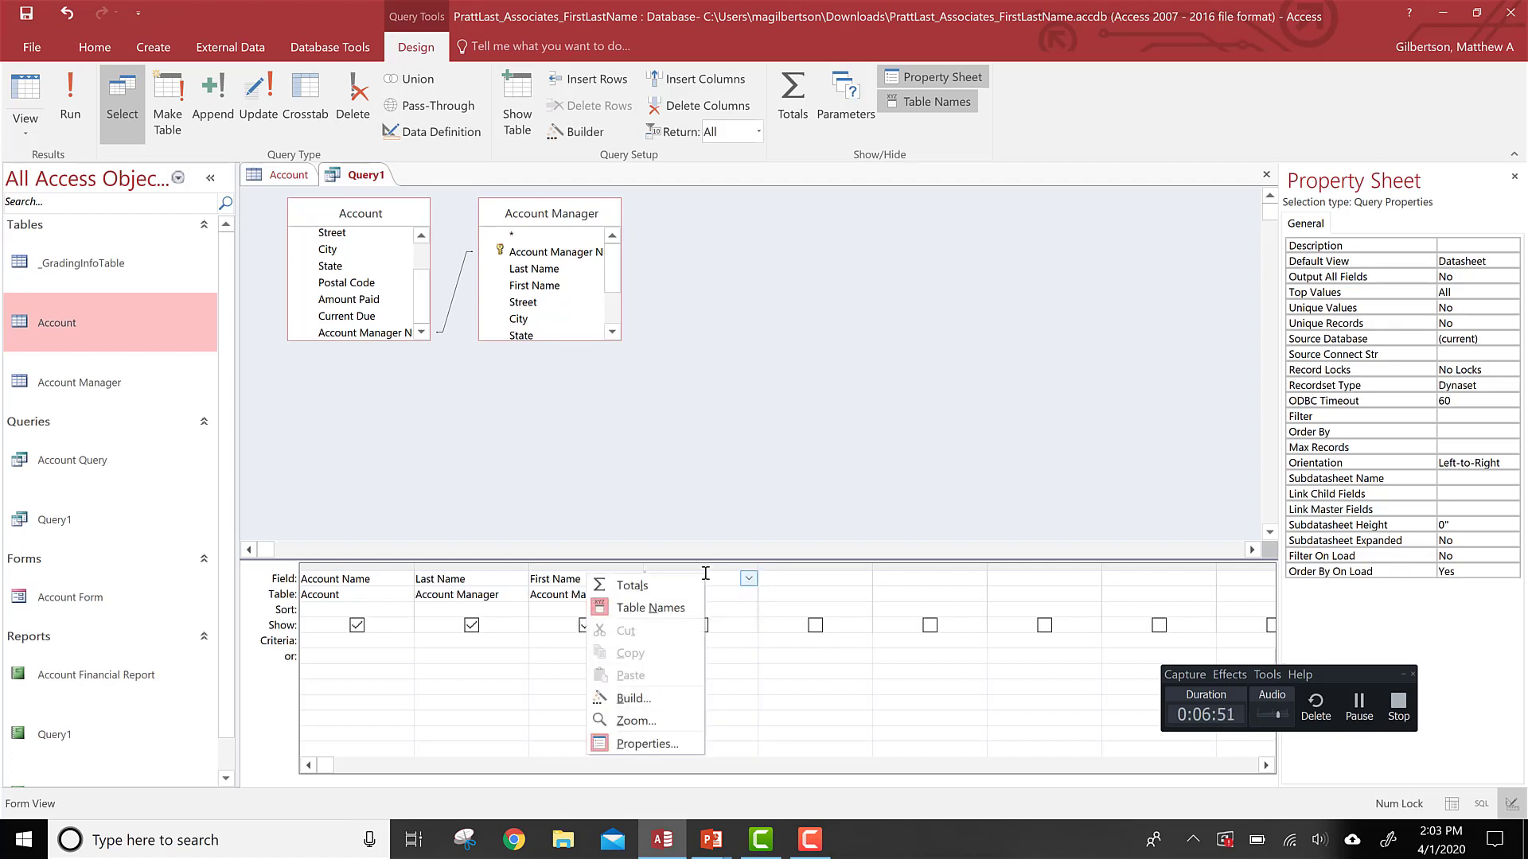
click(636, 721)
drag(728, 199, 931, 300)
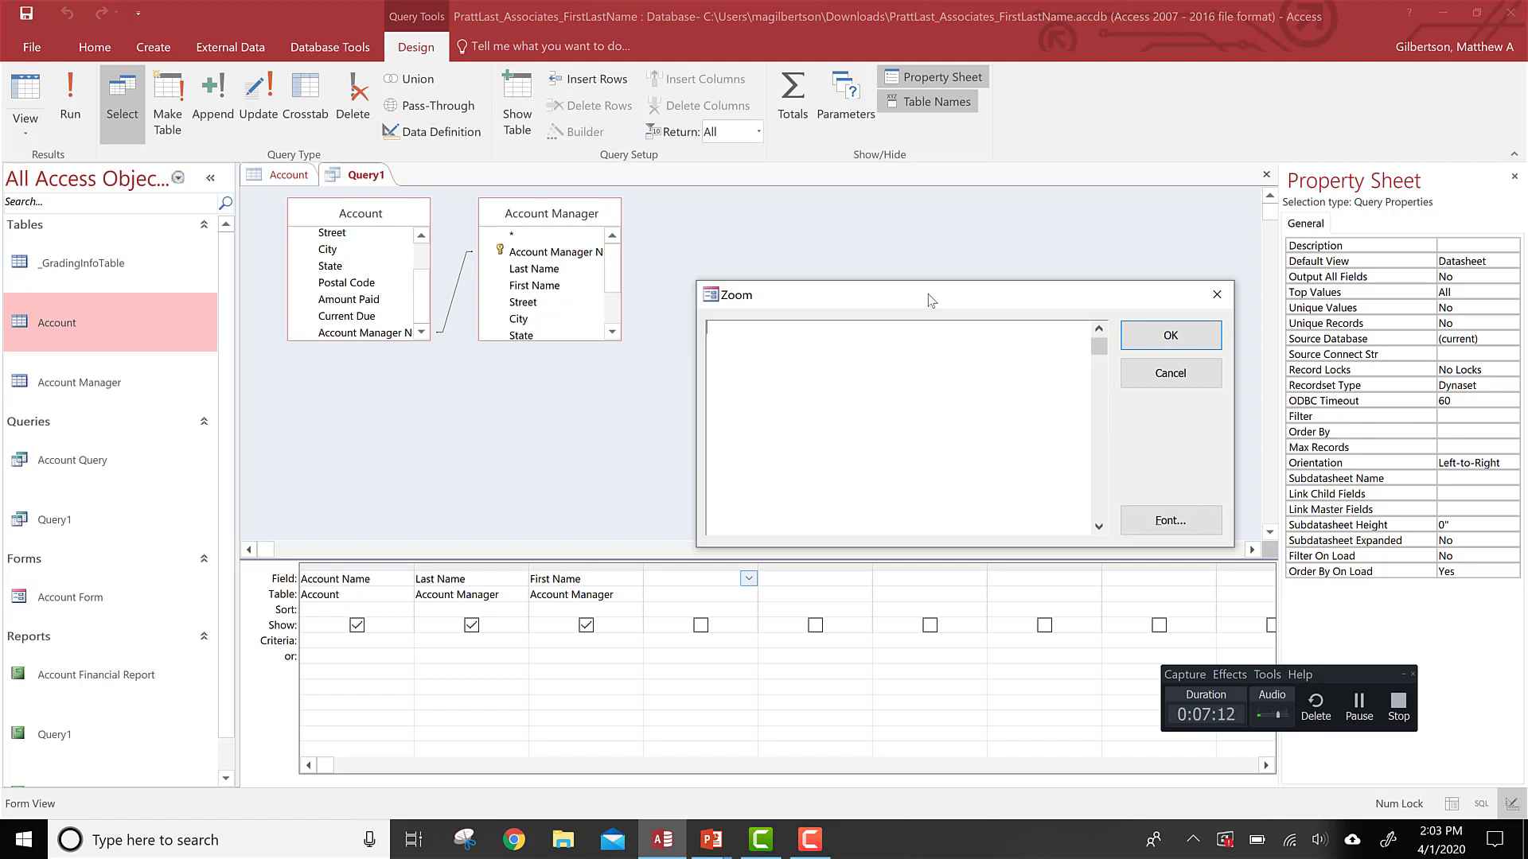
text([Amount Paid]urrent Due])
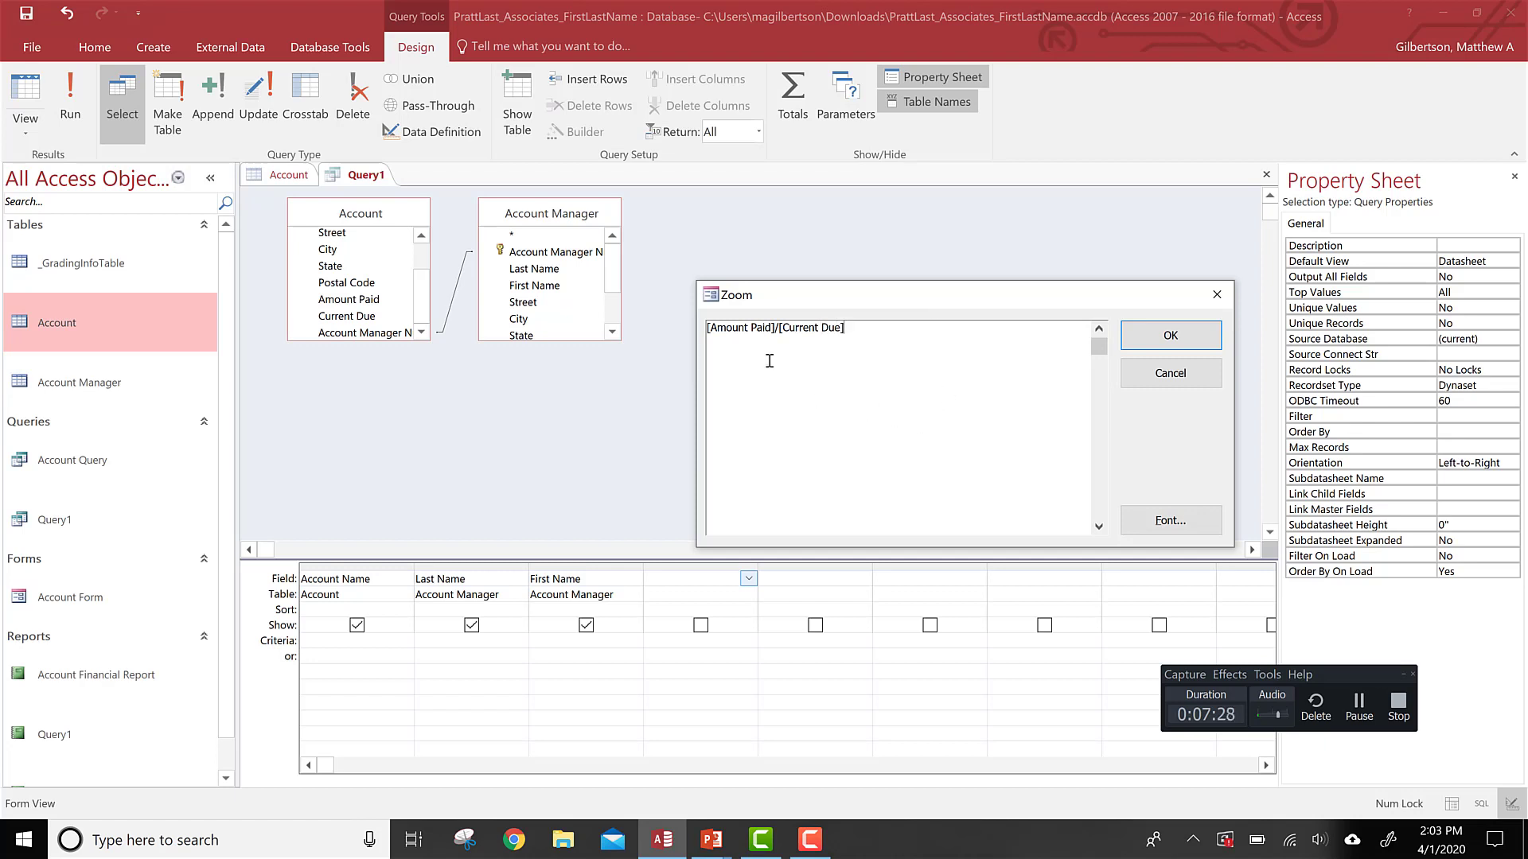
click(1148, 350)
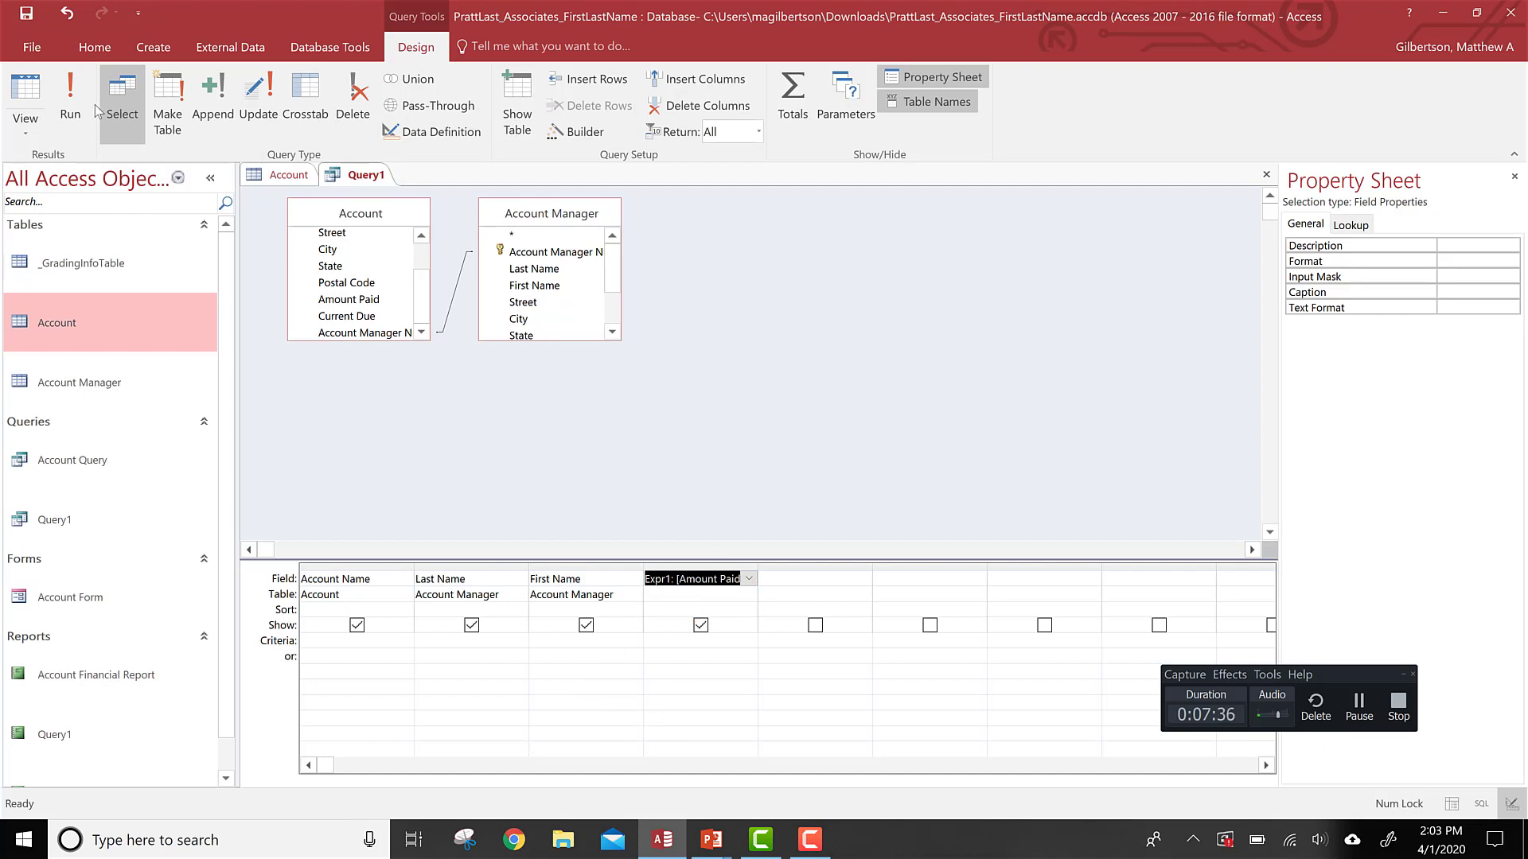
Step: Run the query and widen the calculated field's column
click(71, 107)
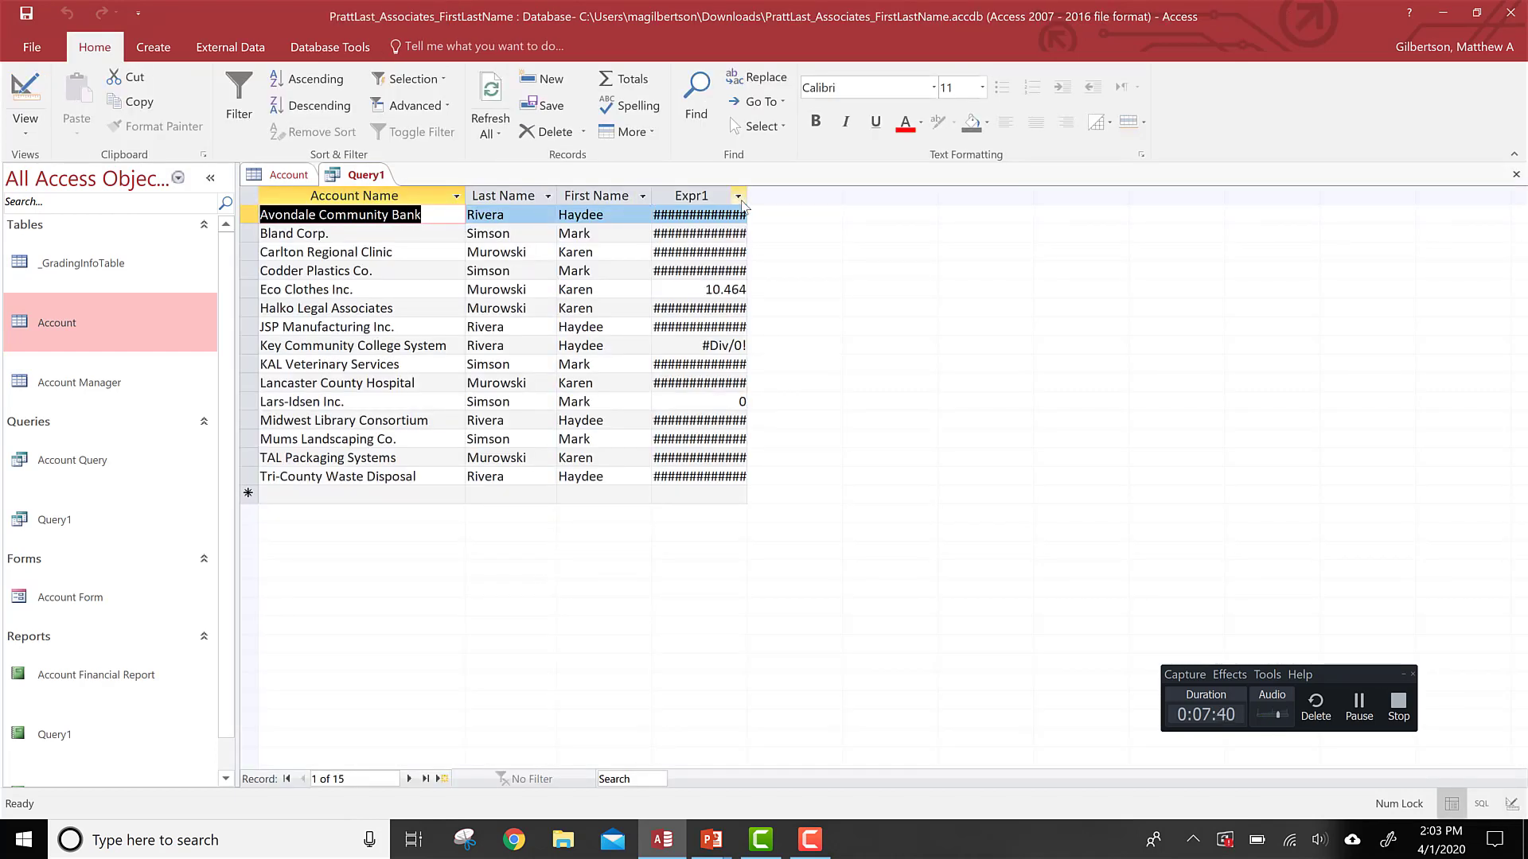
drag(748, 195, 801, 186)
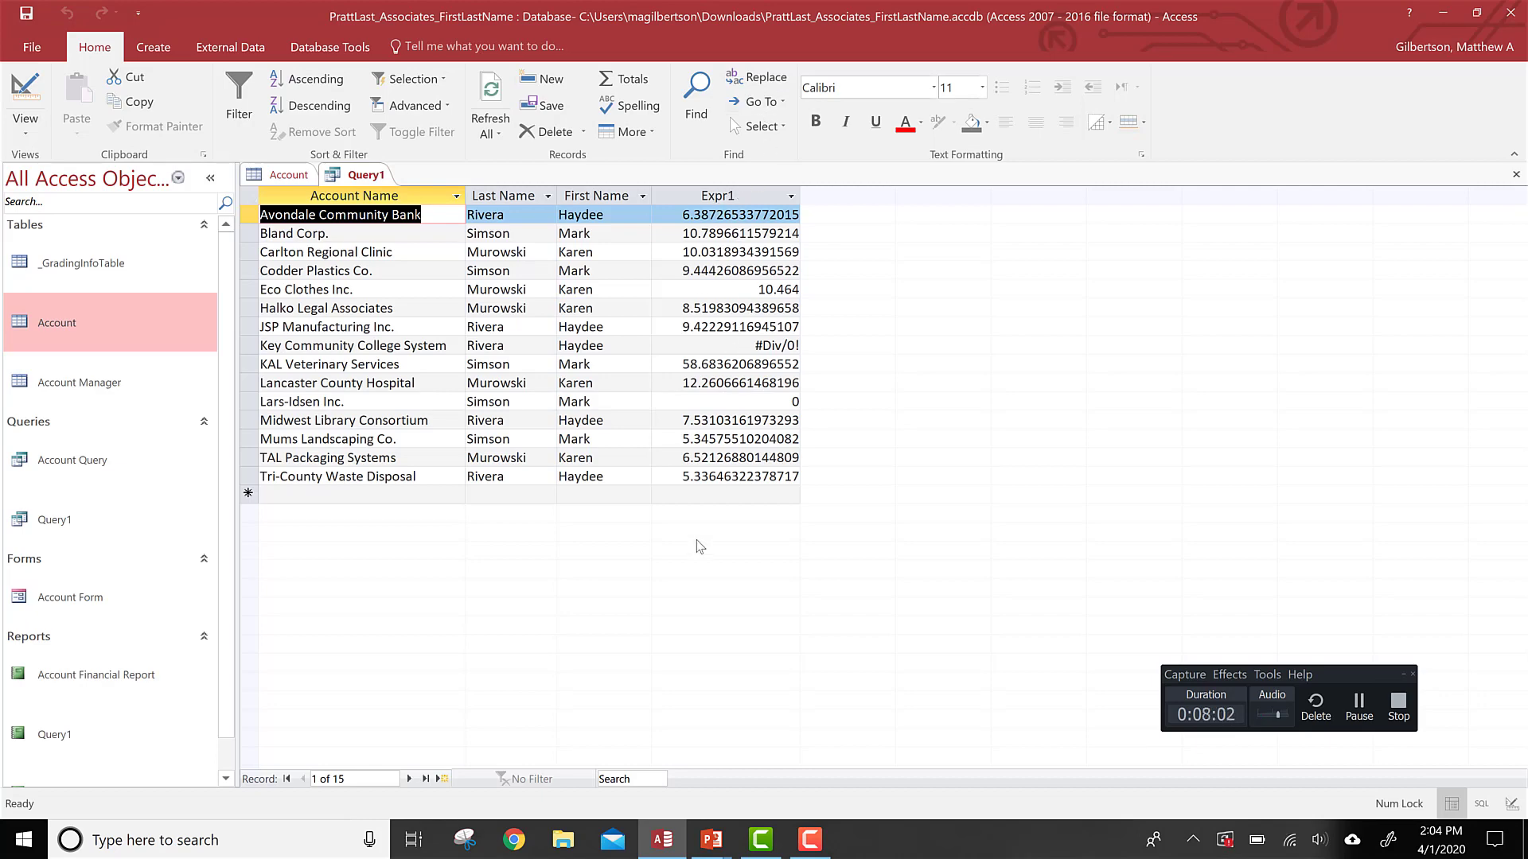
Step: Advance the slideshow to the slide about changing a caption and return to the database
key(alt+Tab)
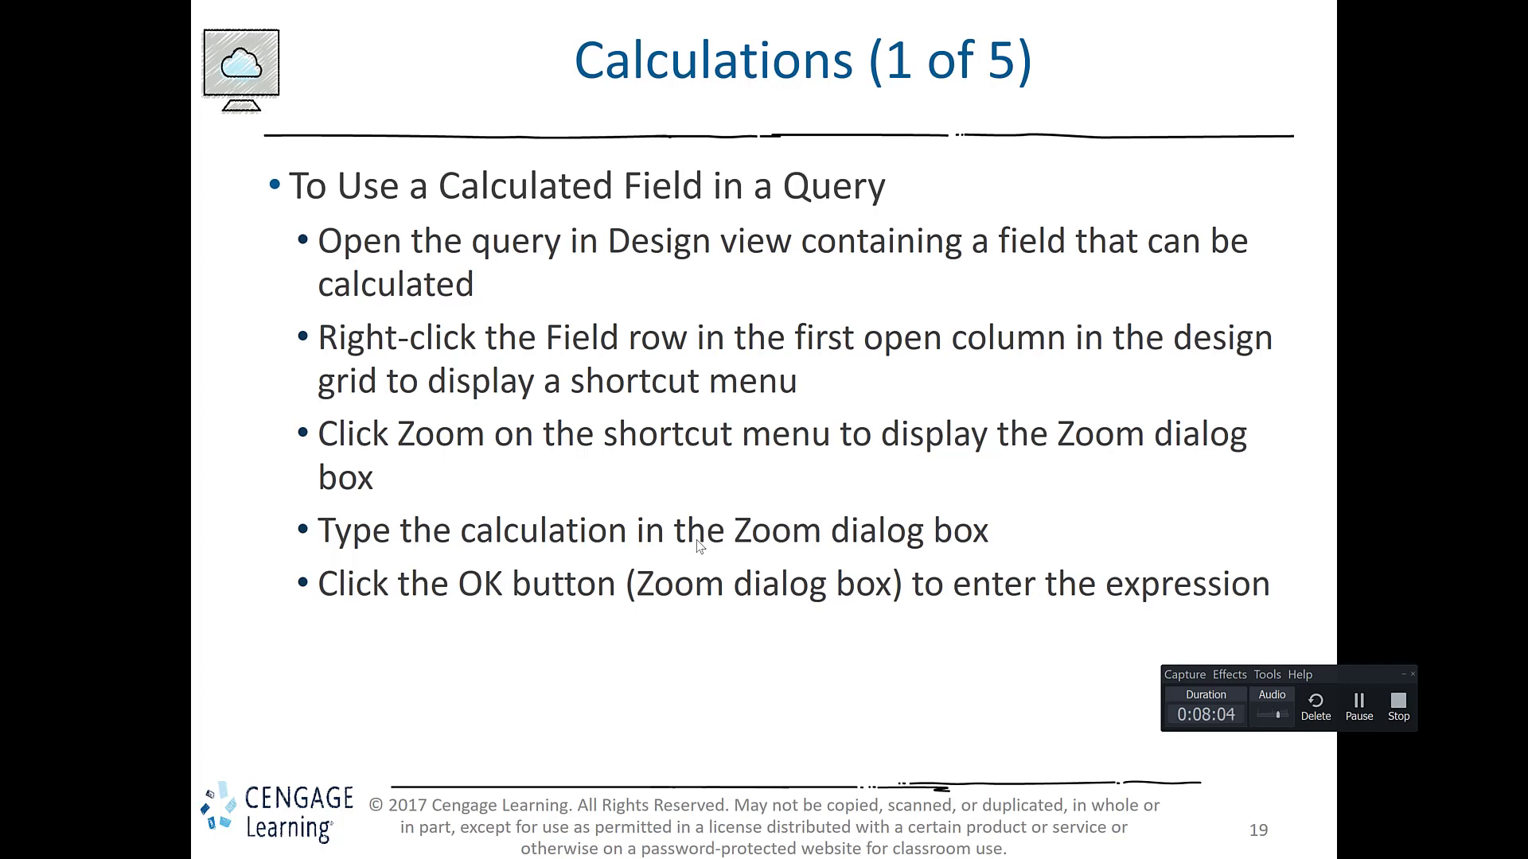
key(Right)
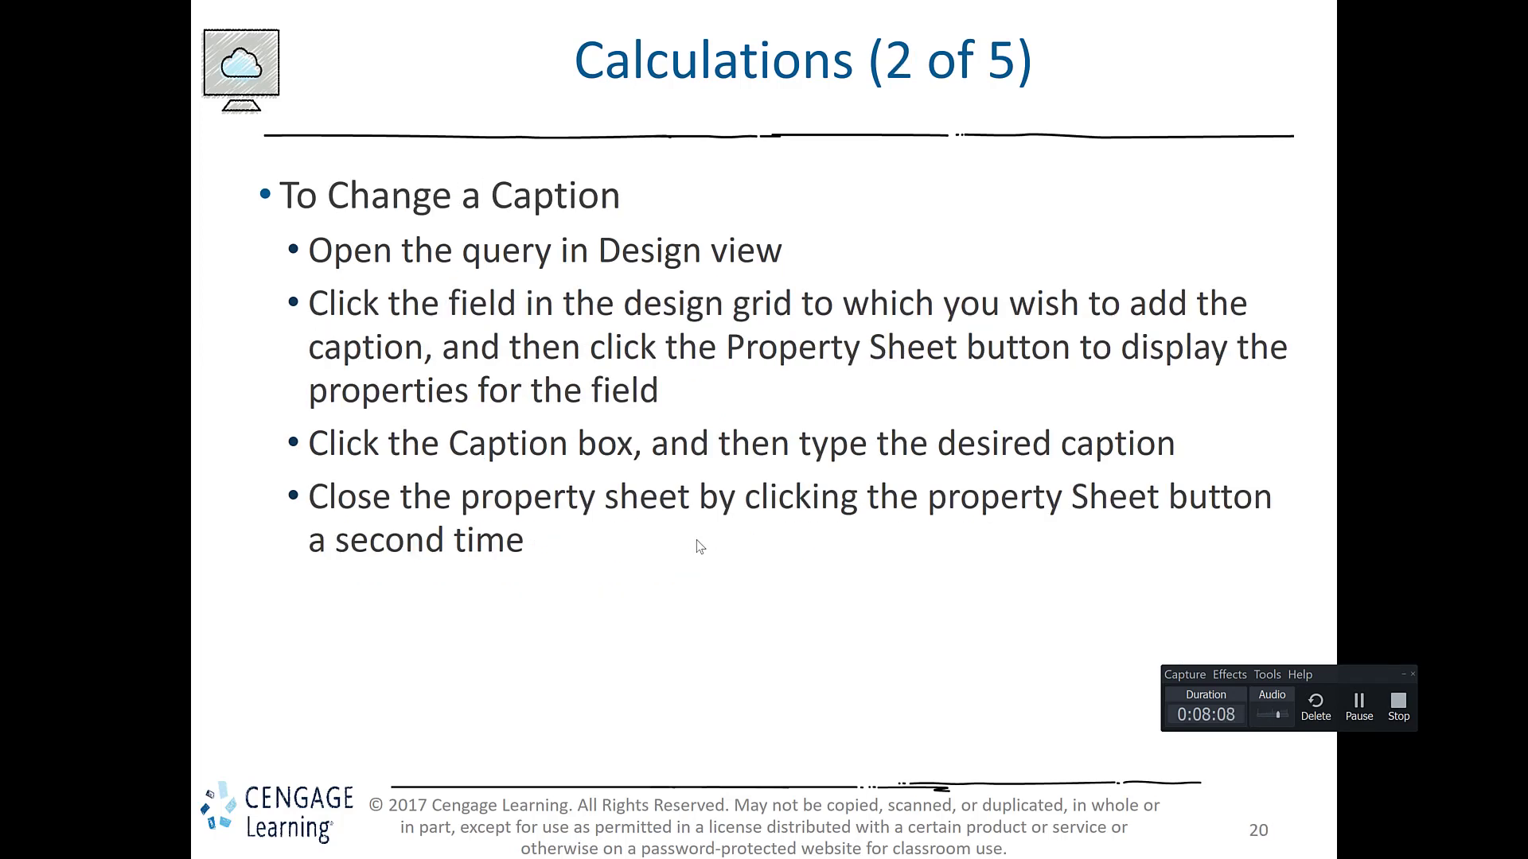
key(alt+Tab)
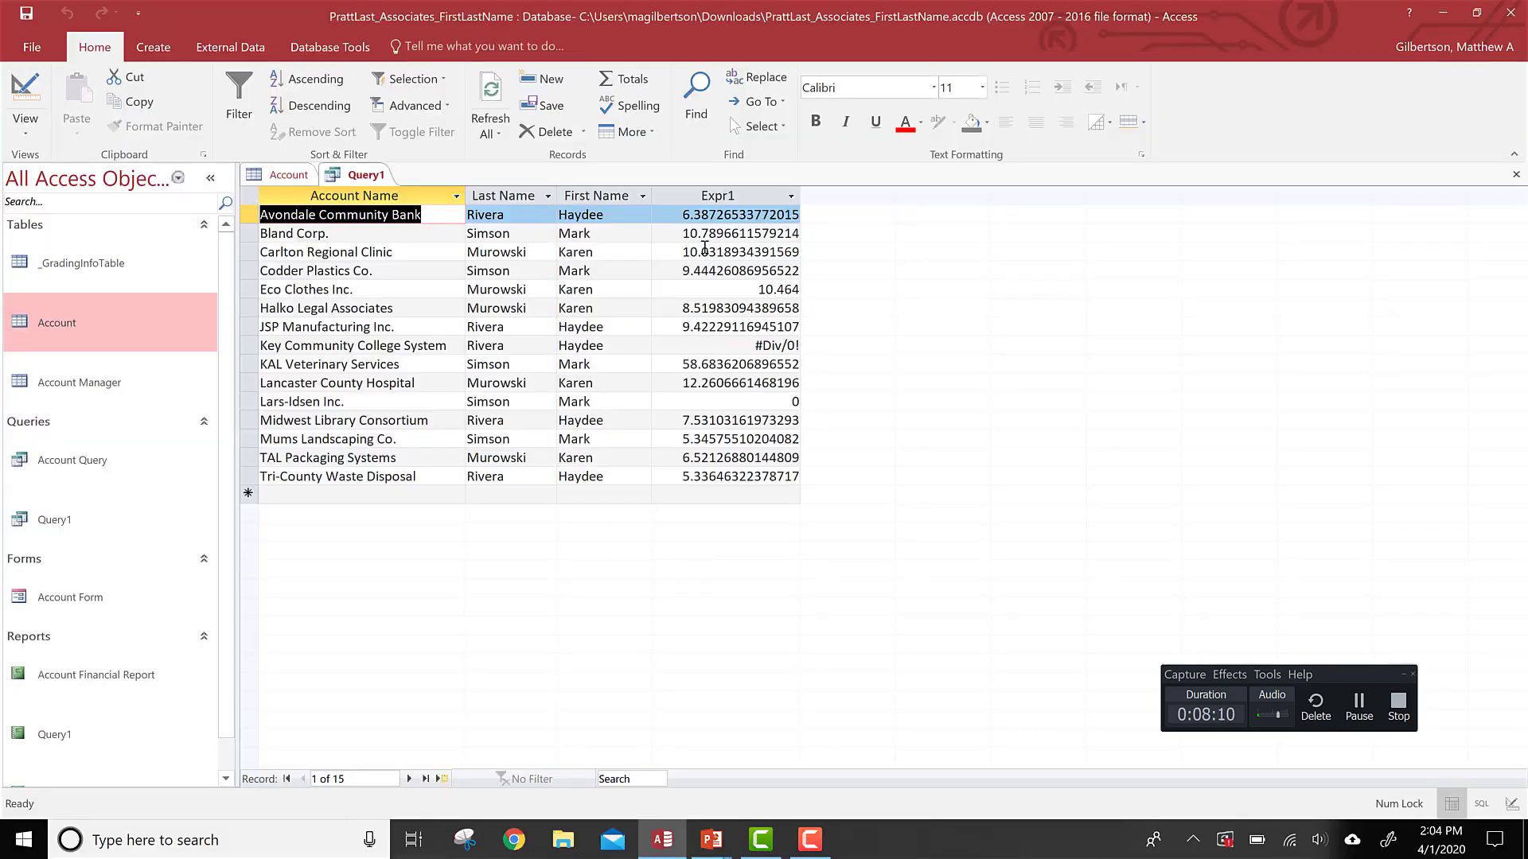
Step: Switch to Design view, select the calculated field and try to set its caption to Paid over Due
click(24, 94)
click(668, 579)
click(703, 600)
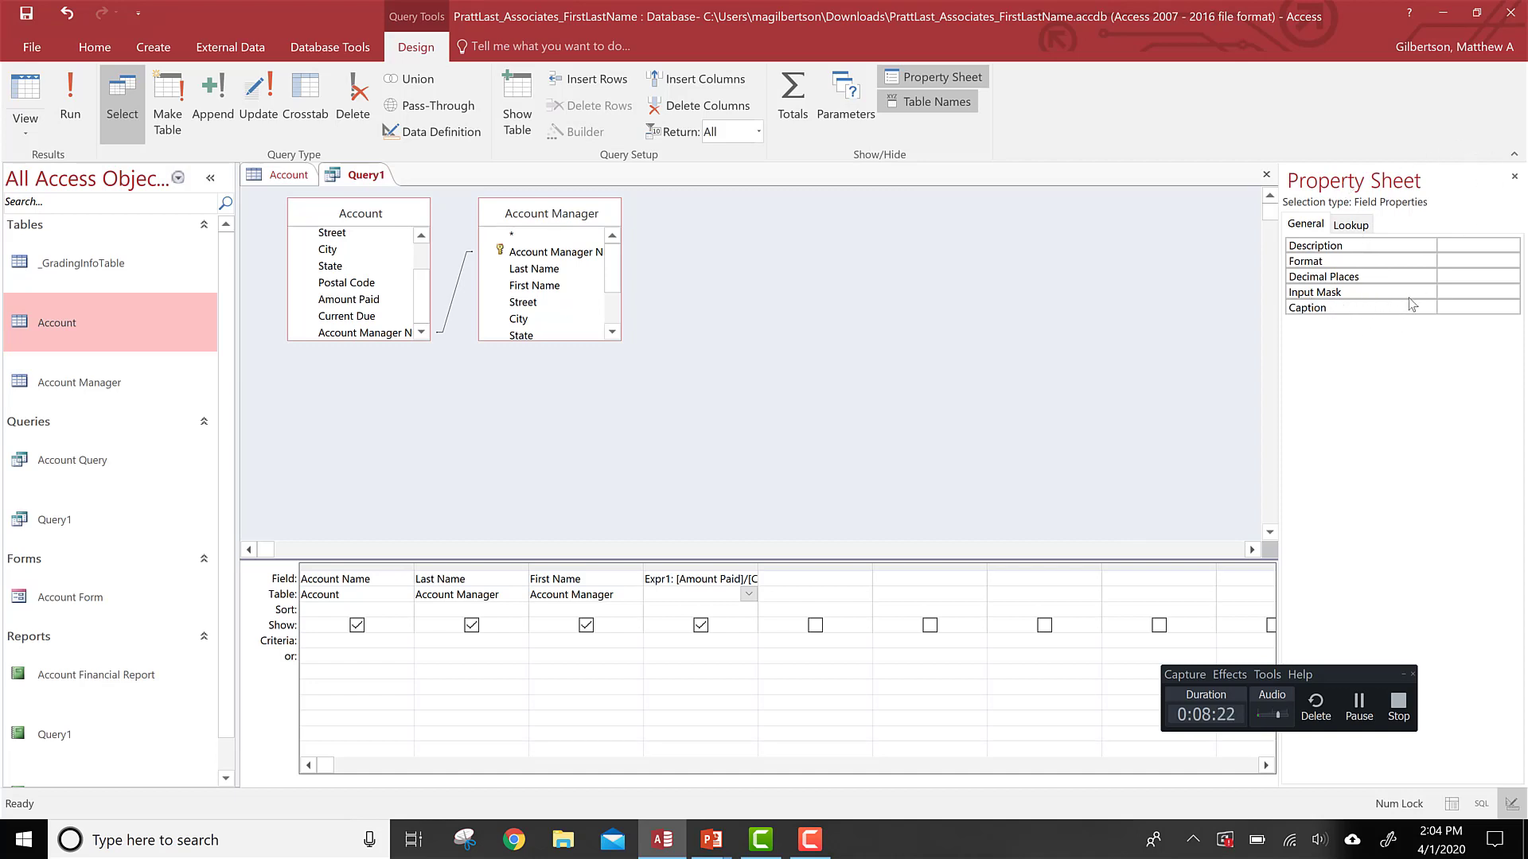
click(1453, 304)
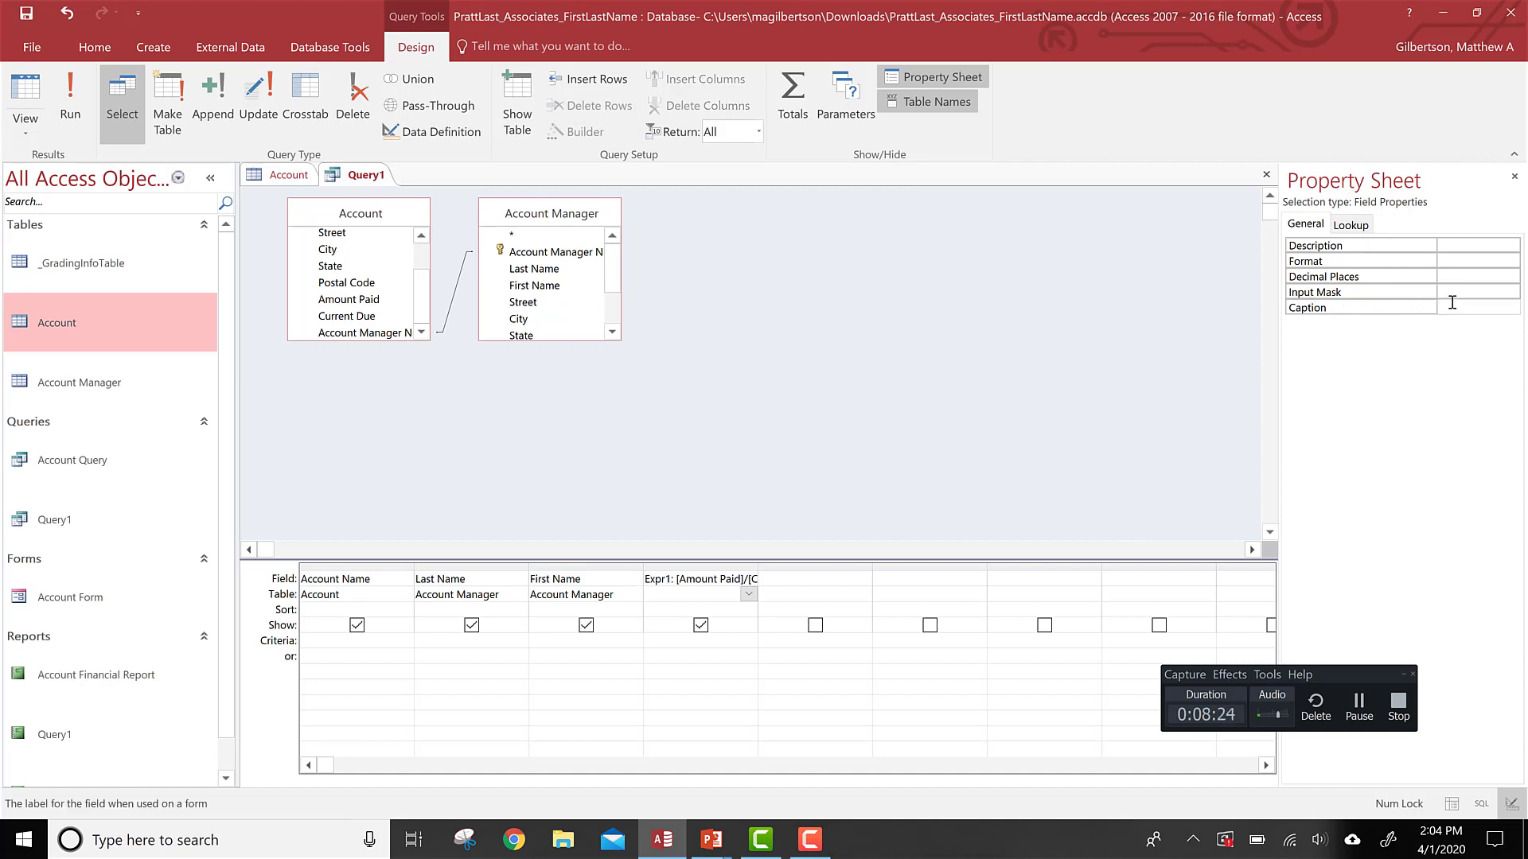
text(Paid over Due)
click(735, 328)
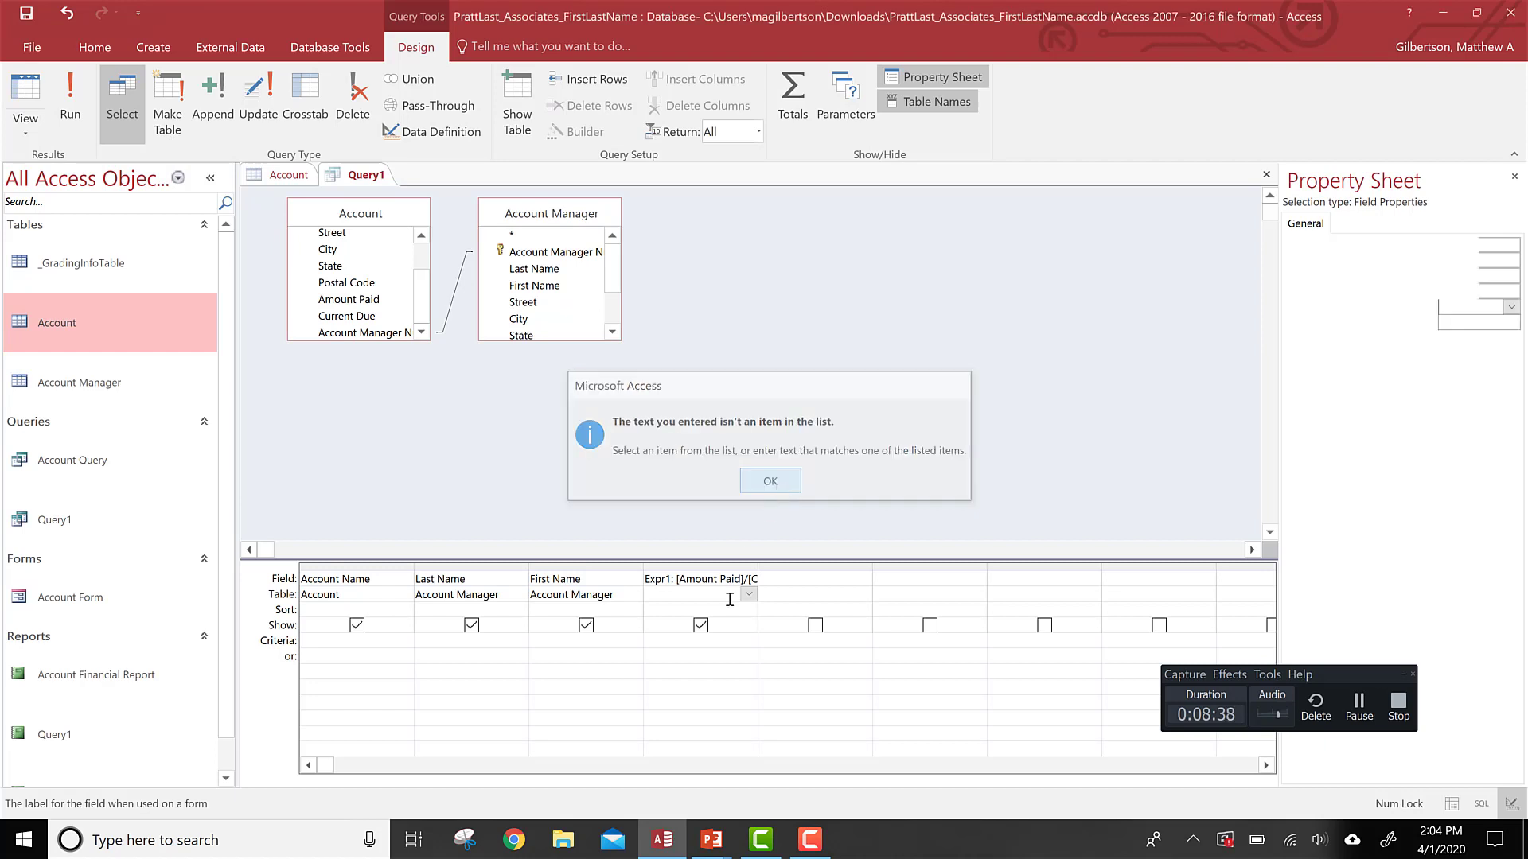
click(770, 482)
Step: Set the calculated field's caption to paid and run the query
click(686, 607)
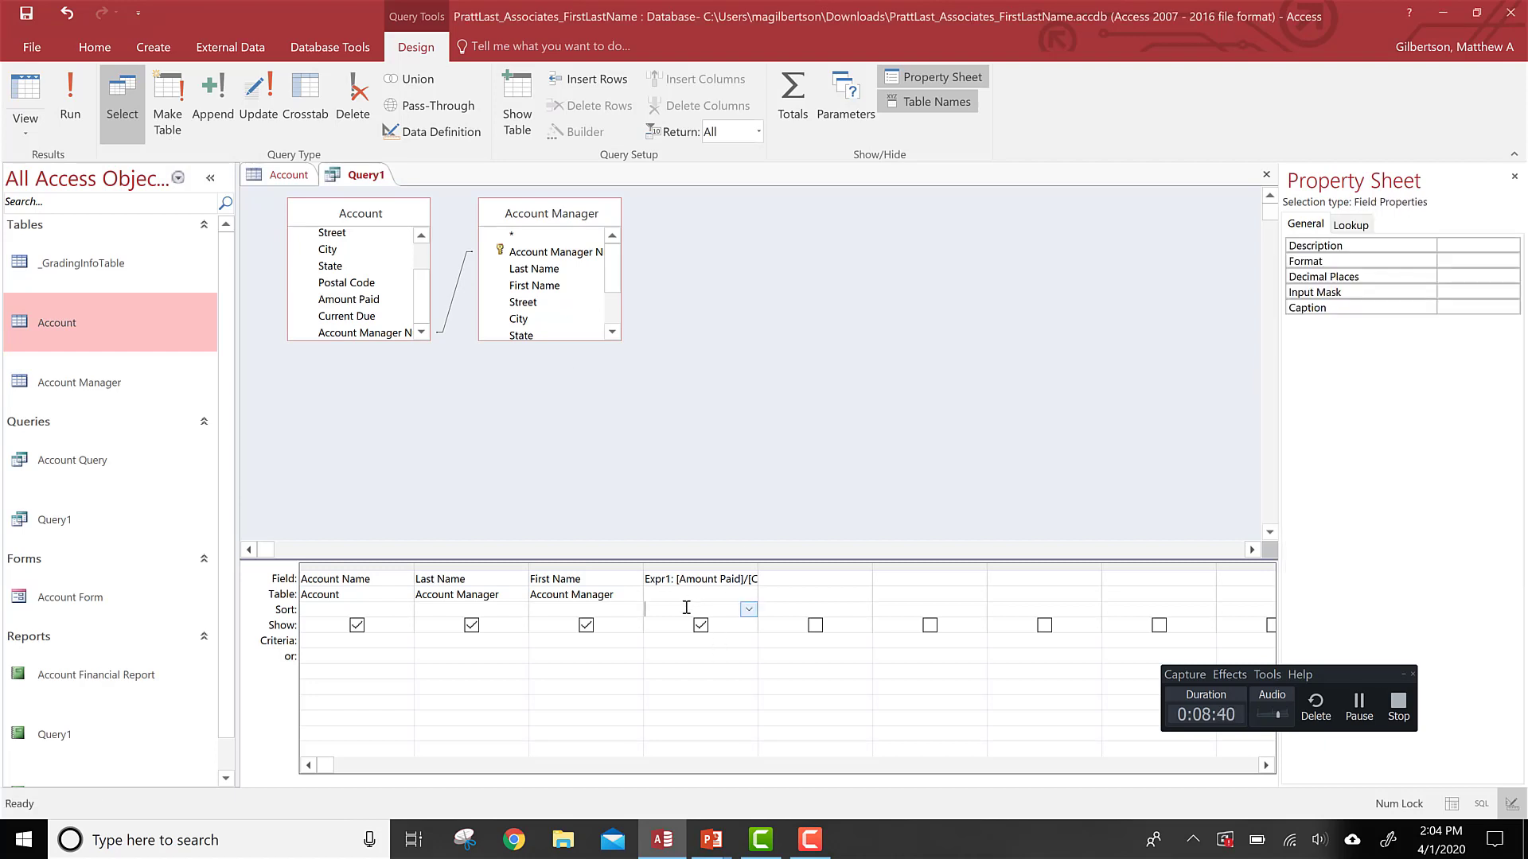
click(1478, 311)
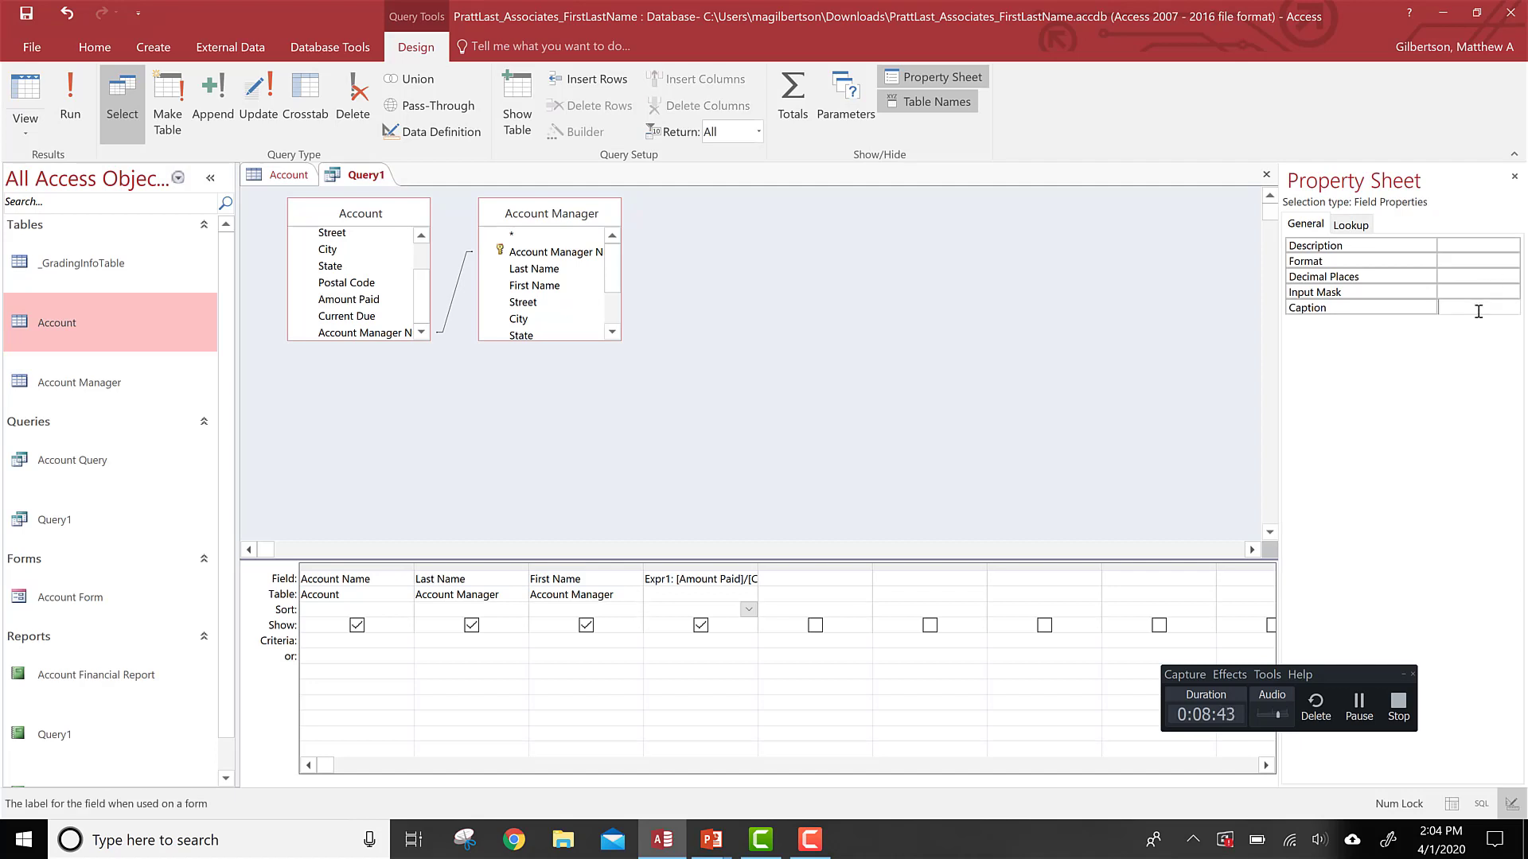
text(paid)
click(923, 302)
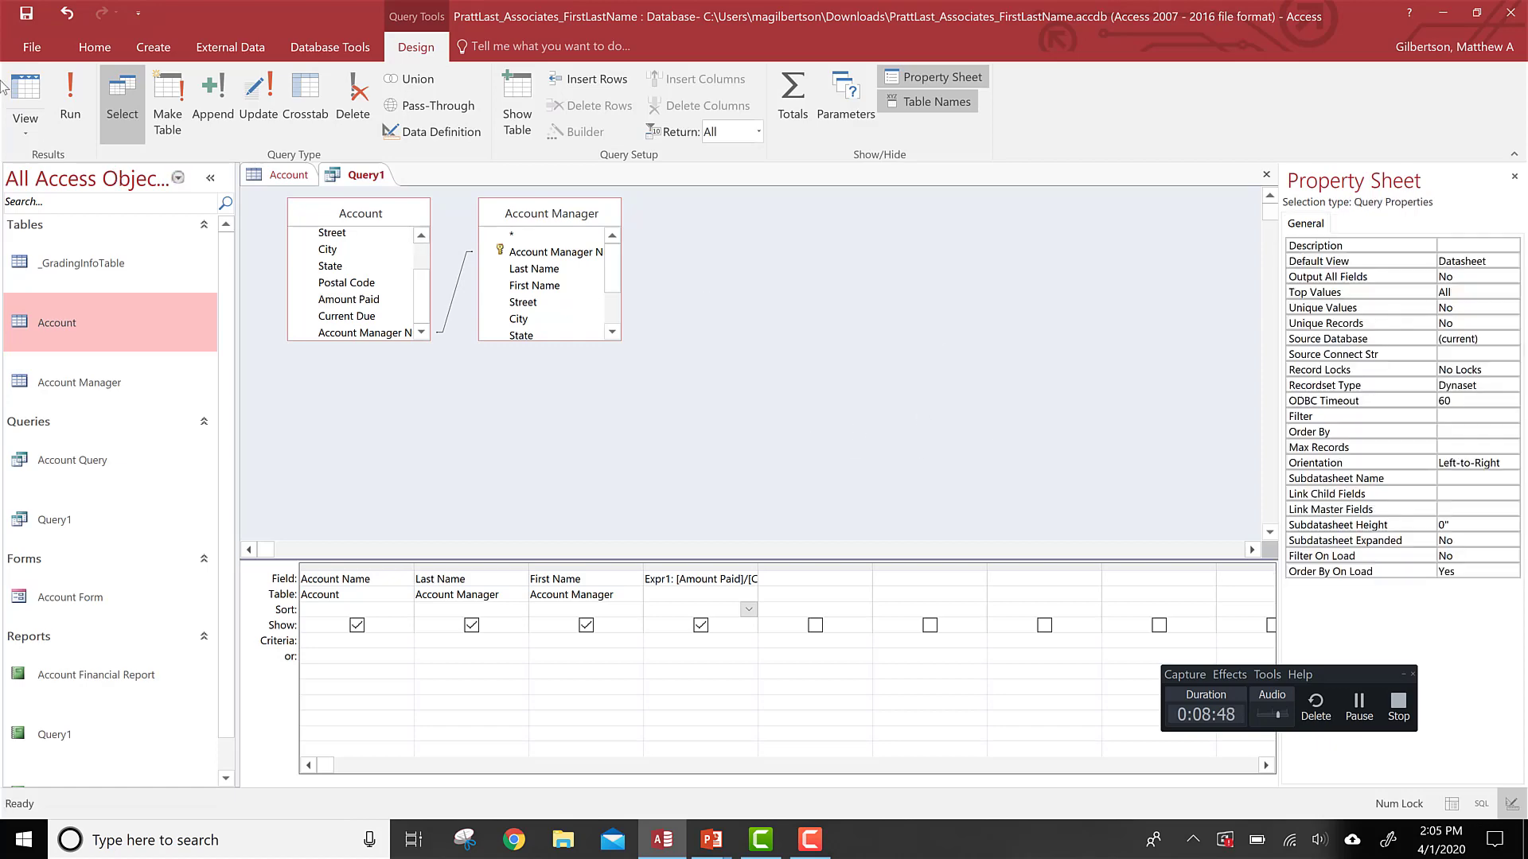
click(91, 107)
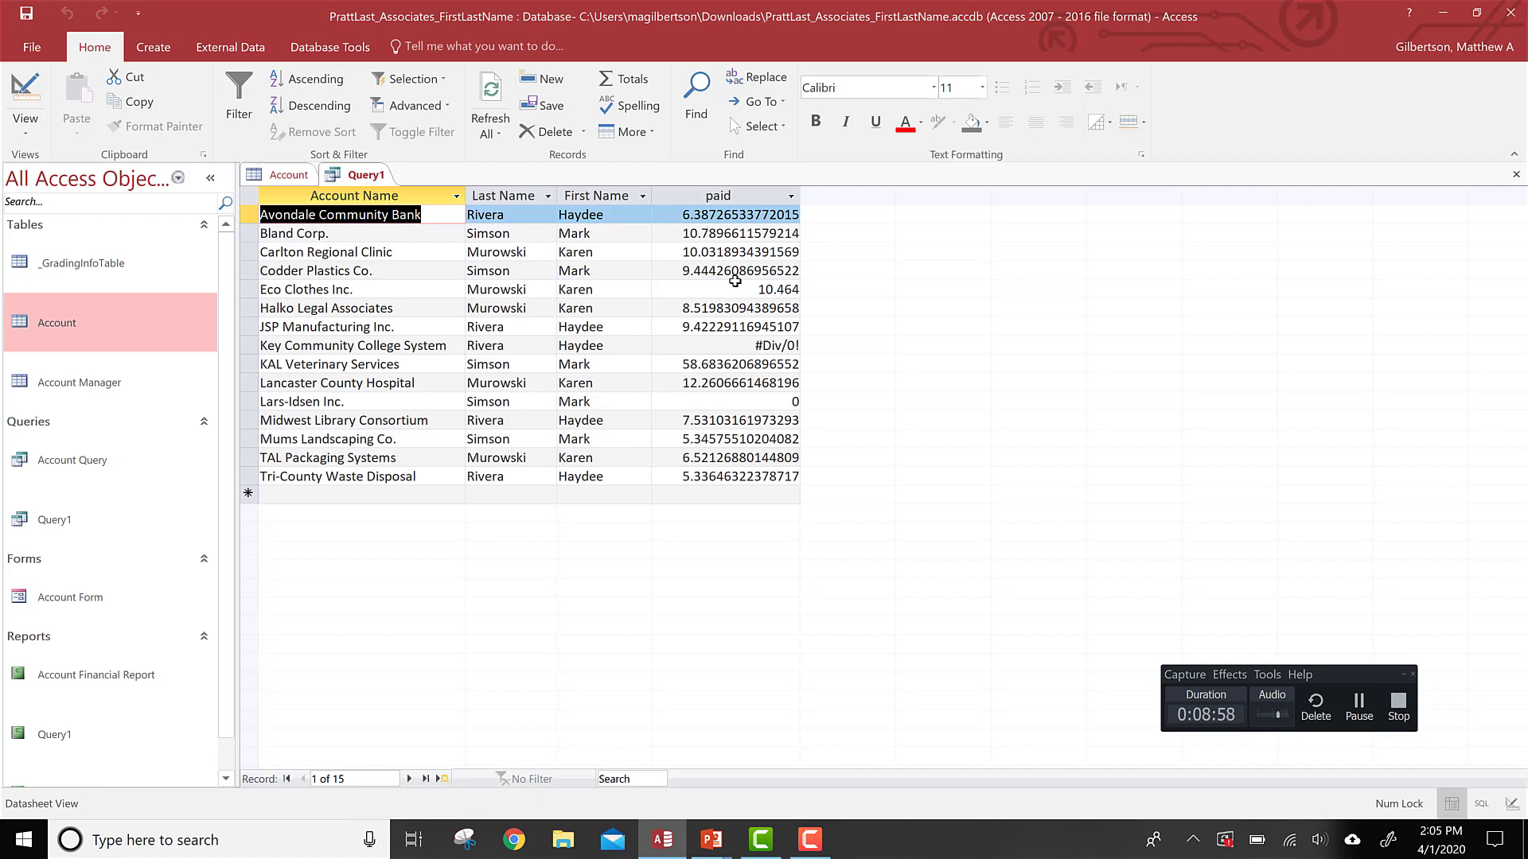
Step: Advance the slideshow to the slide about calculating statistics and return to the database
key(alt+Tab)
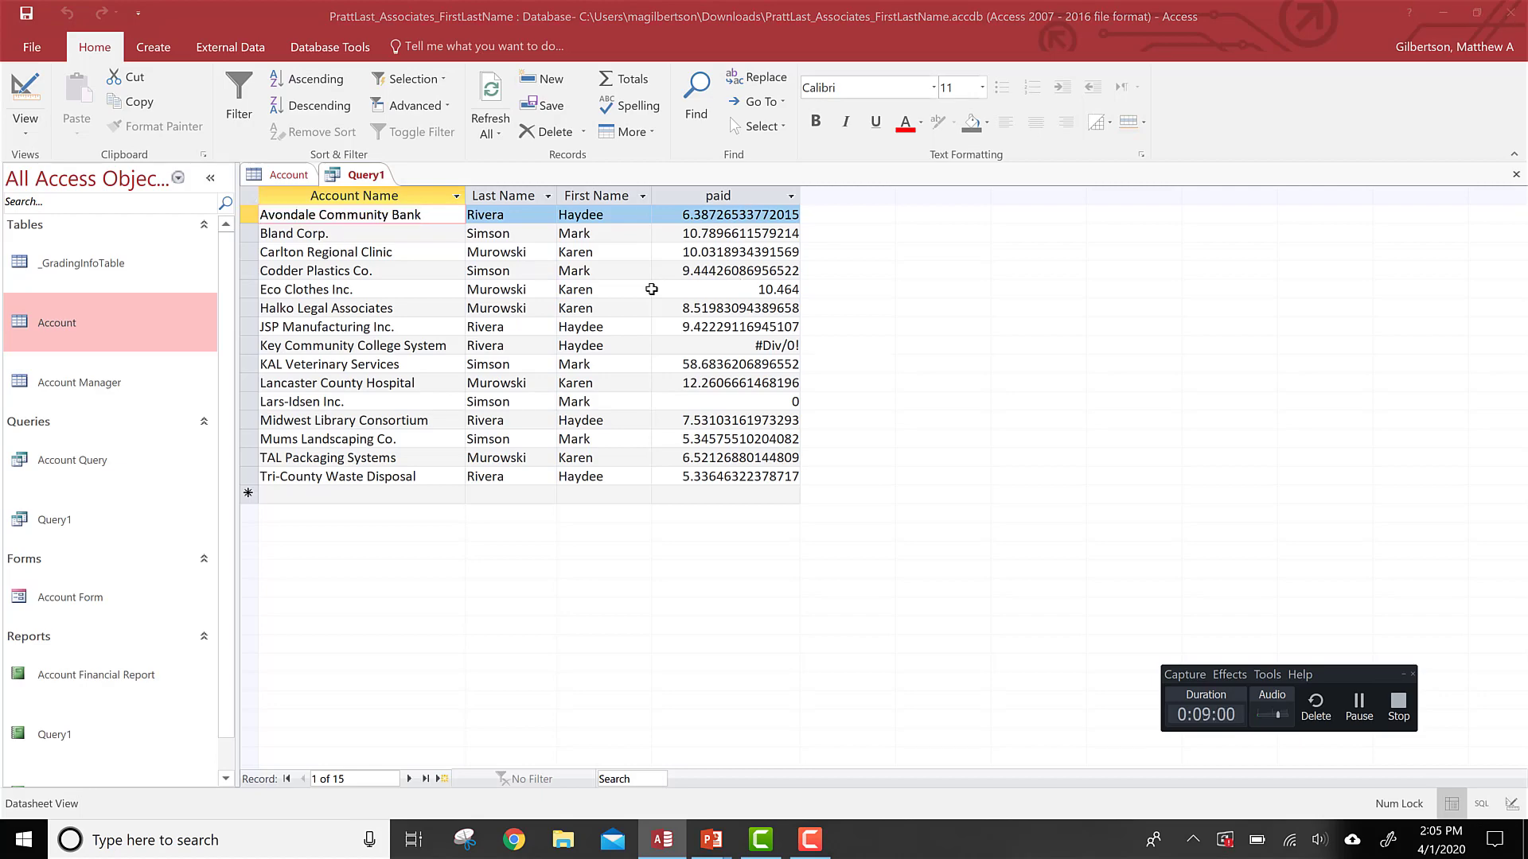
key(Right)
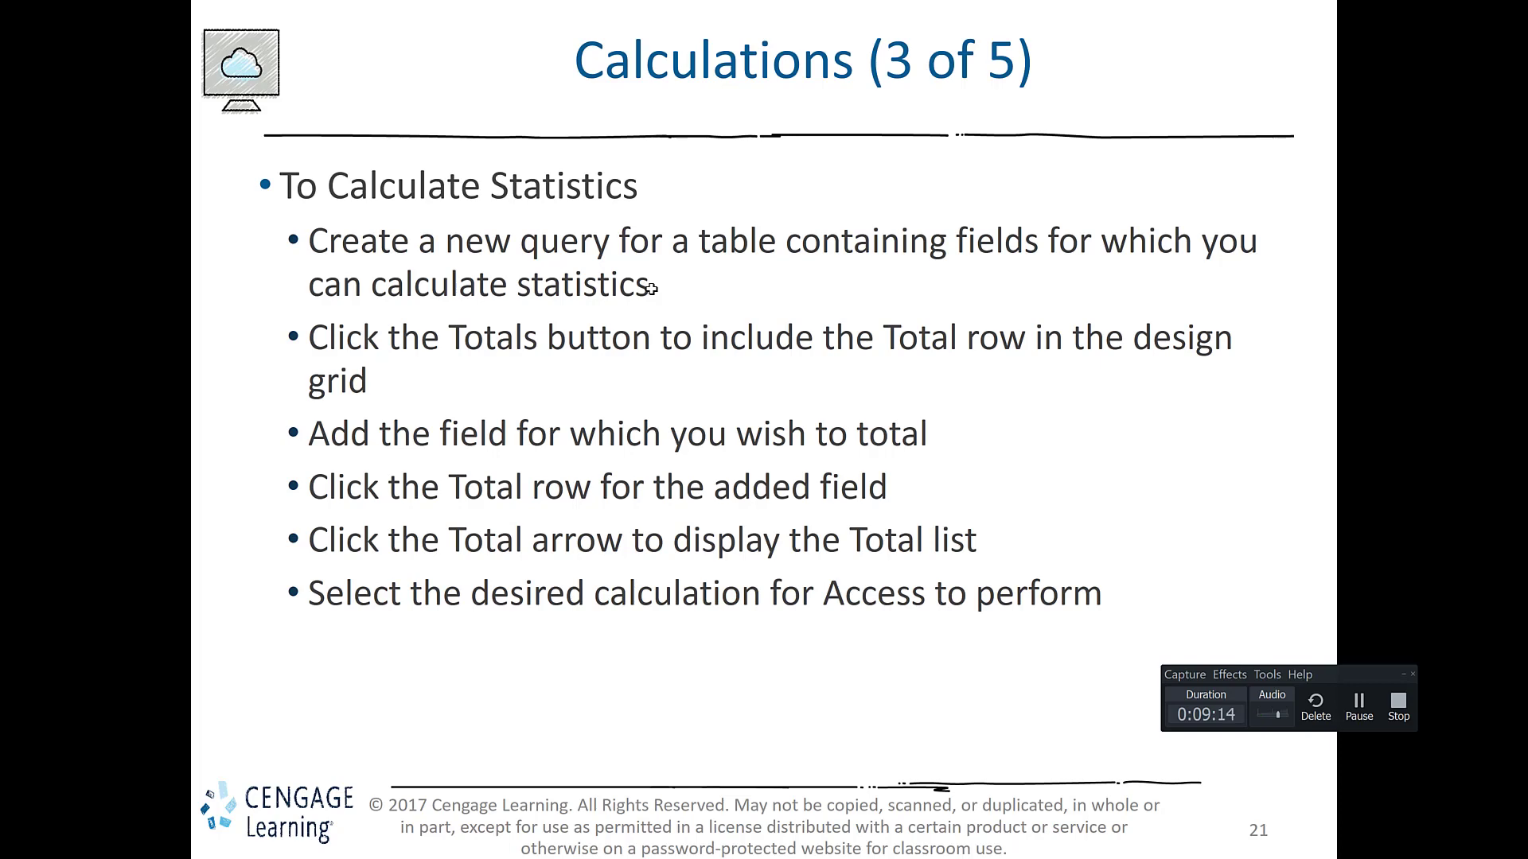
key(alt+Tab)
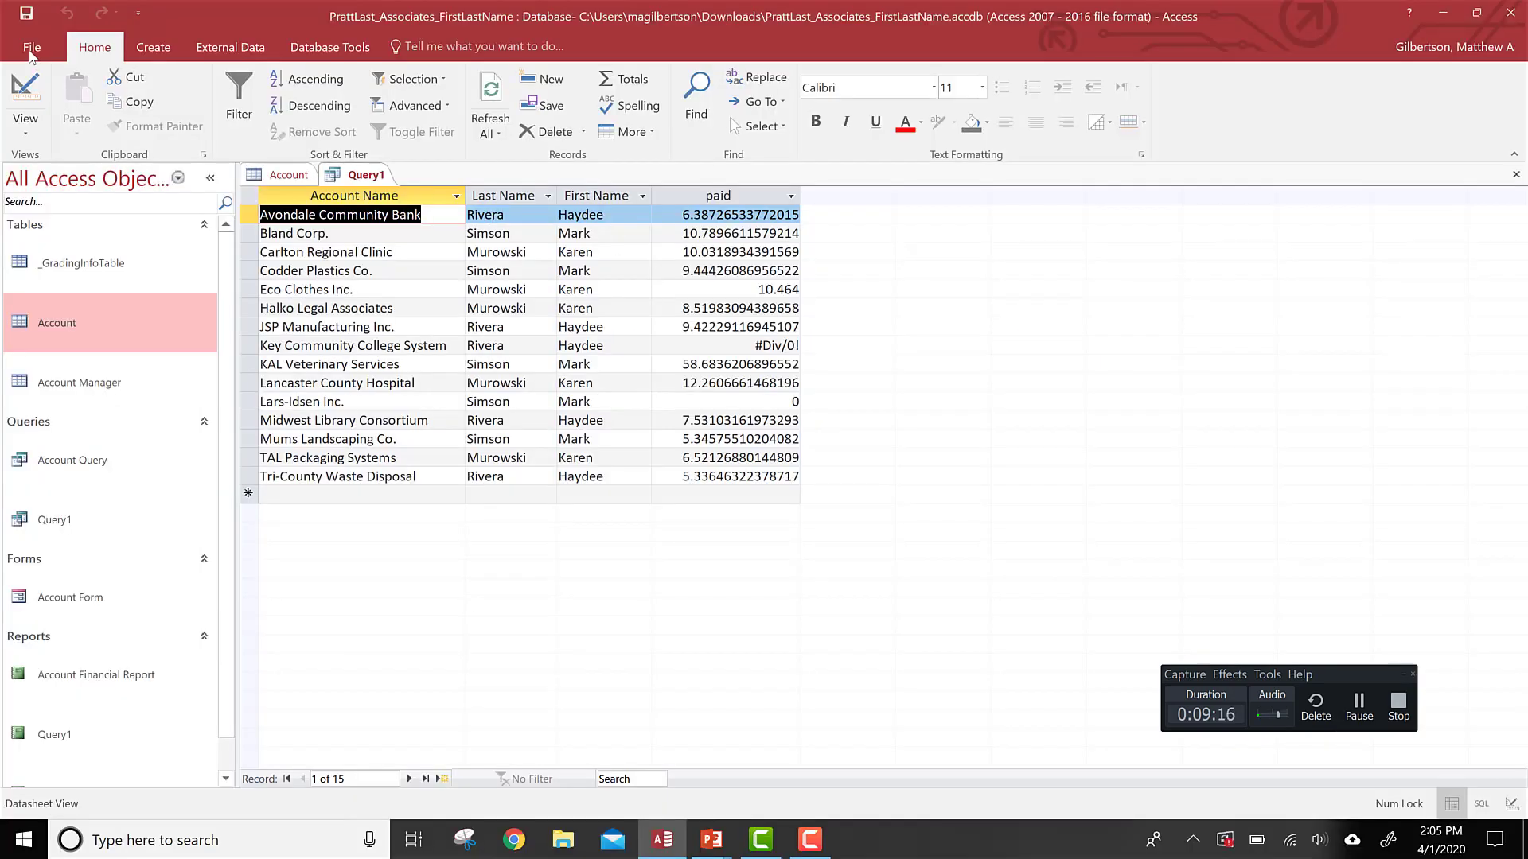
Step: Switch to Design view and delete the calculated field column
click(26, 93)
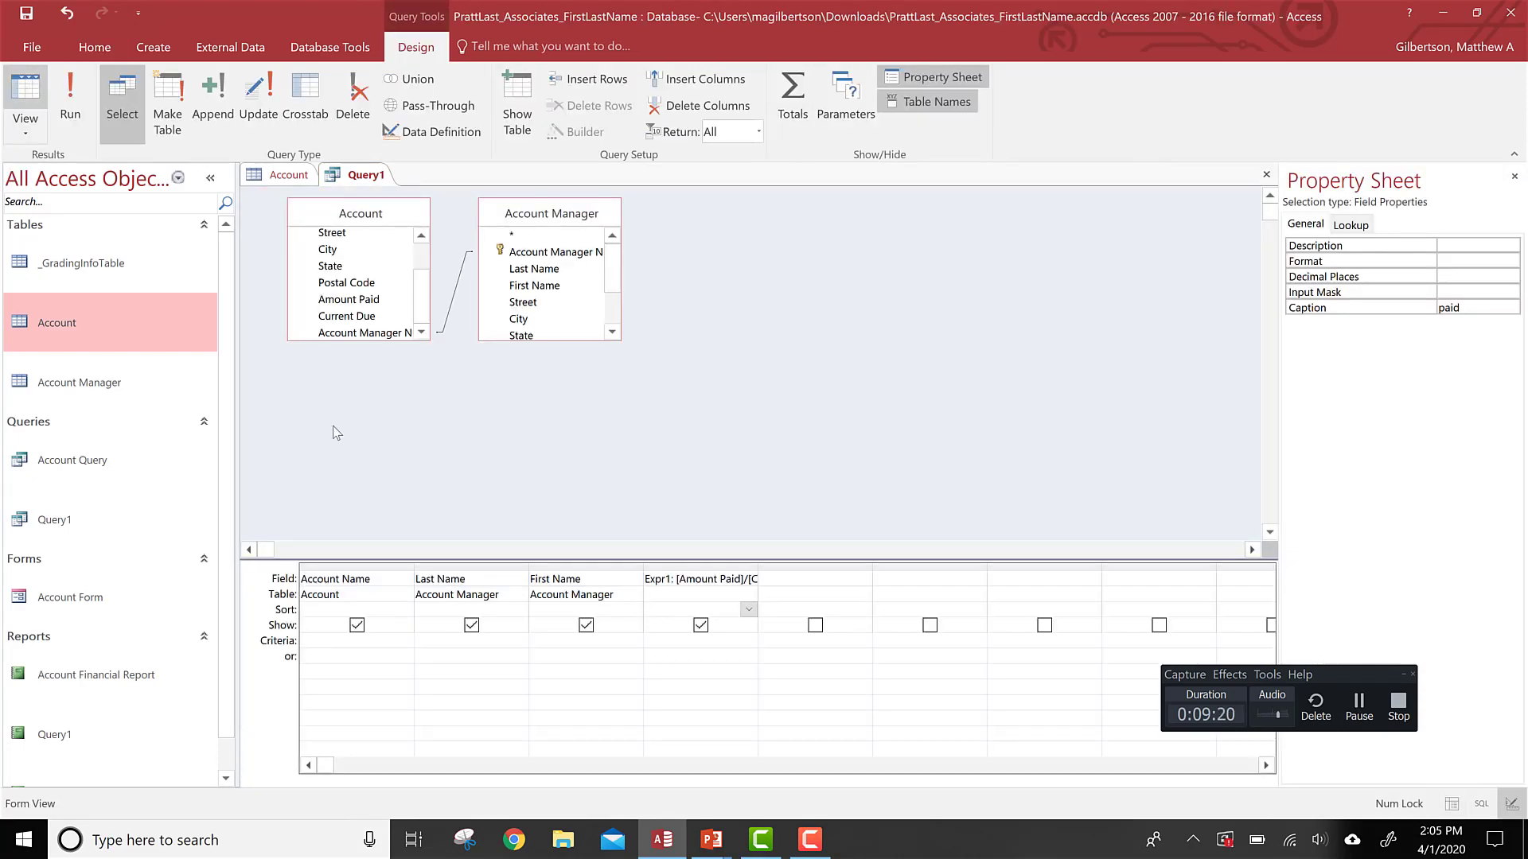
click(668, 565)
key(Delete)
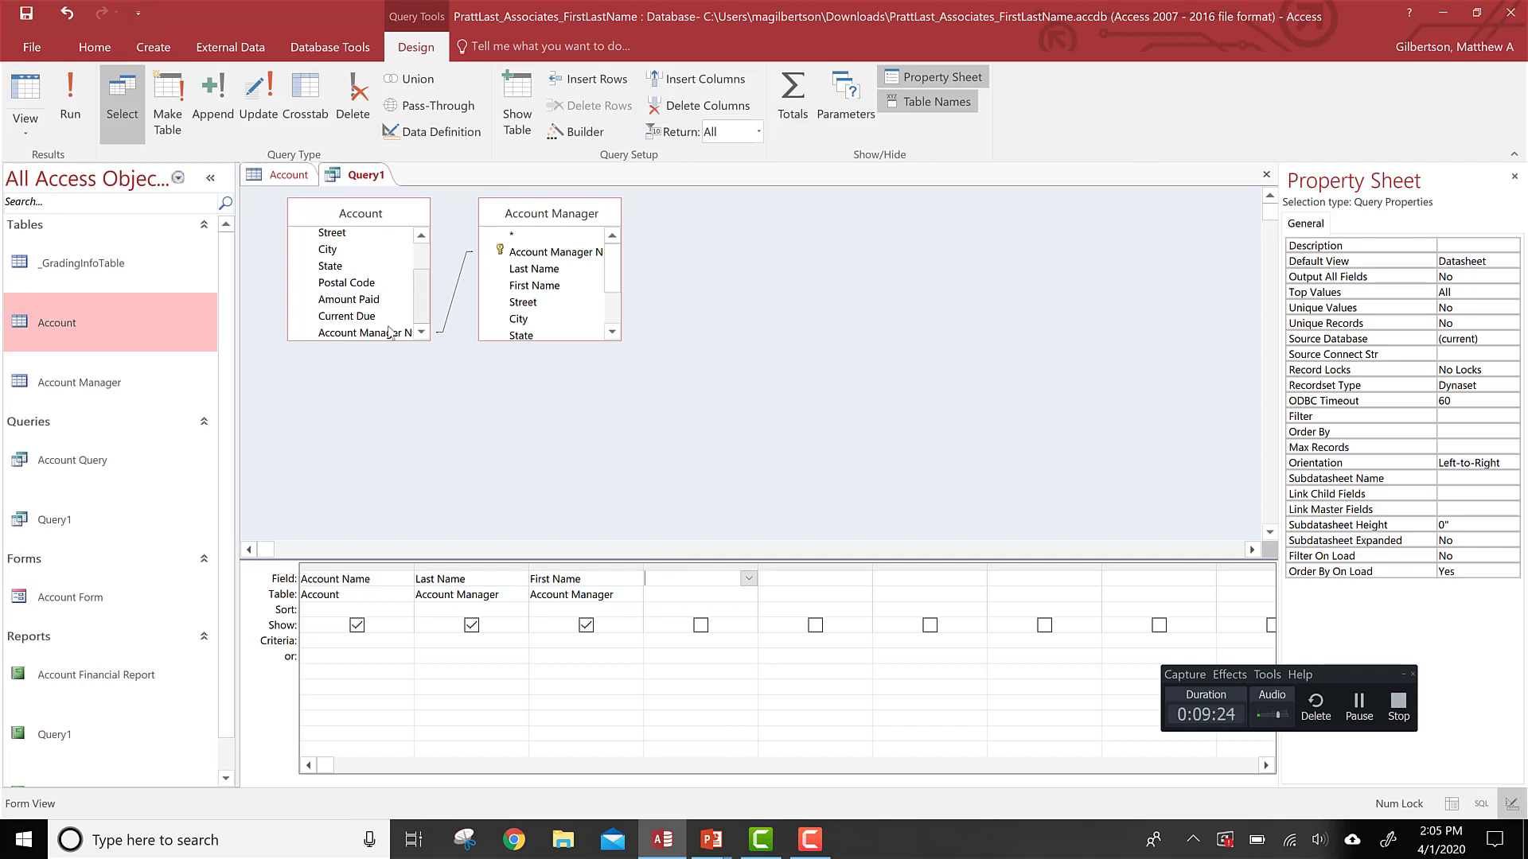
Step: Add the Account table's Current Due field to the design grid, removing the duplicate column
double_click(357, 318)
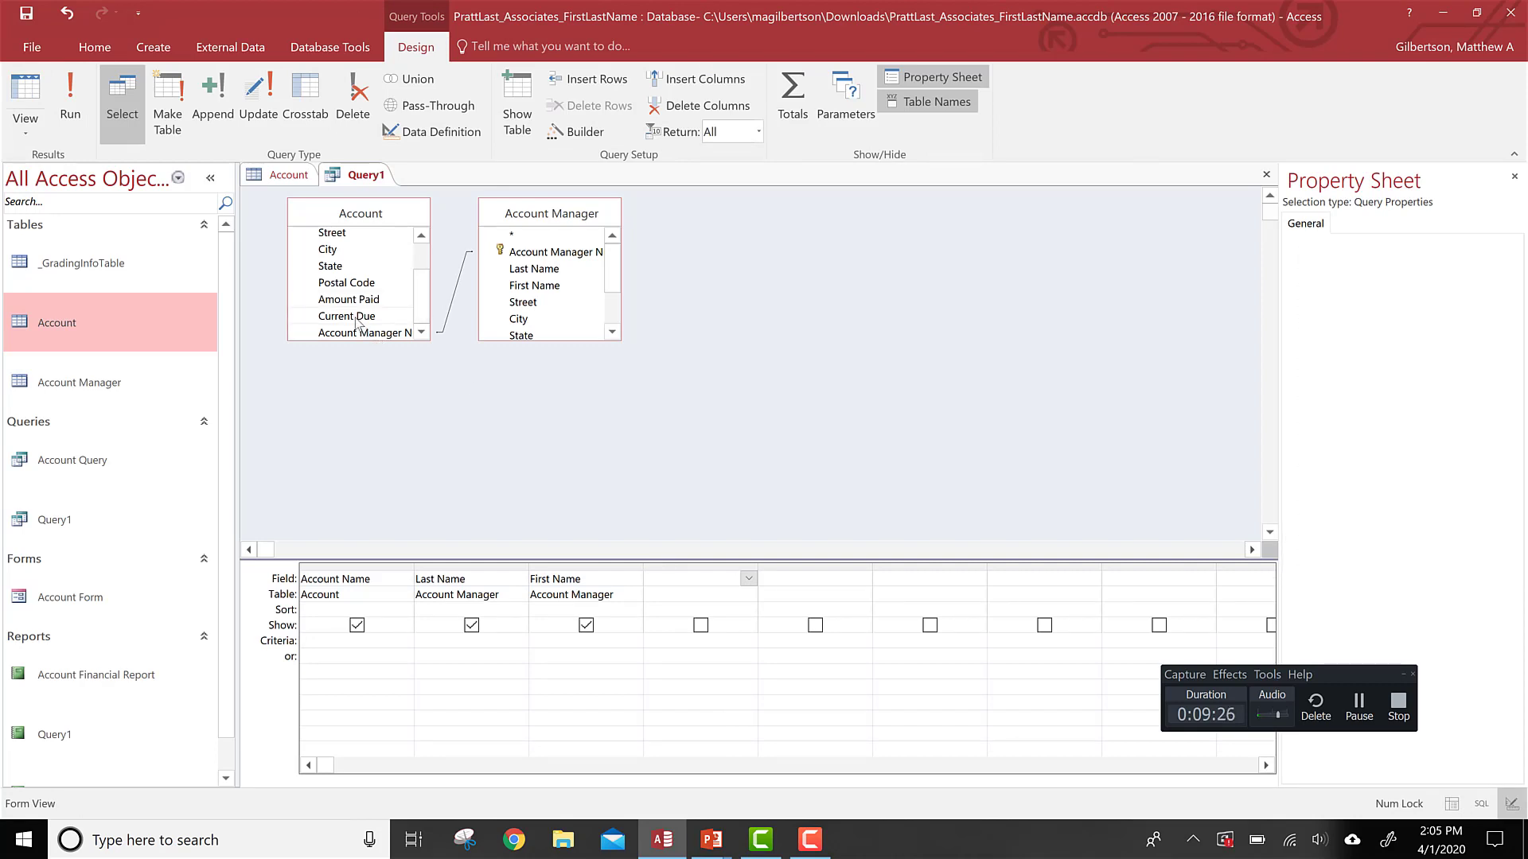
click(357, 321)
double_click(357, 319)
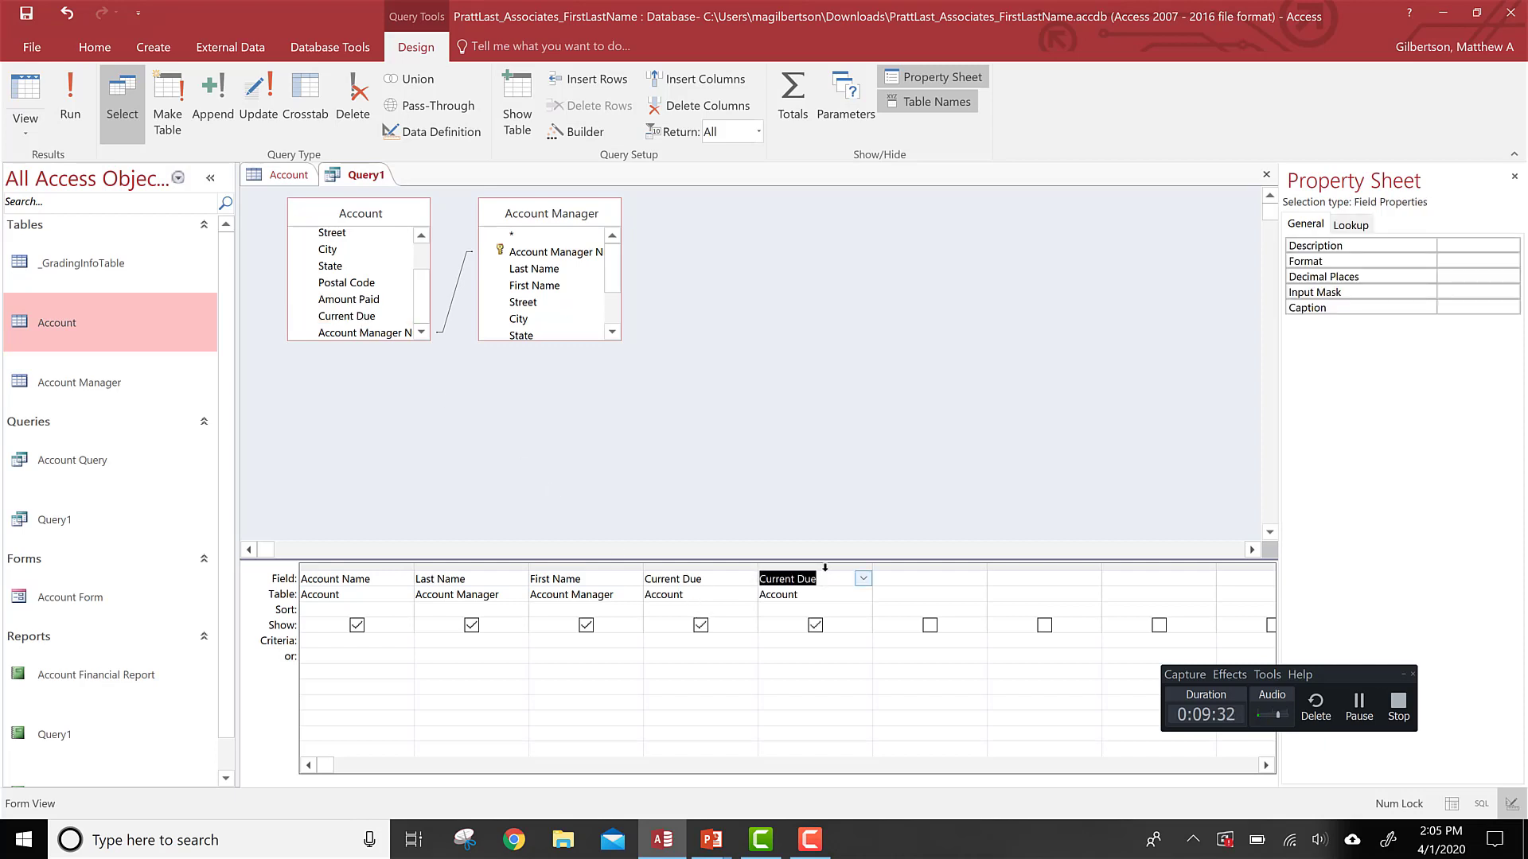
right_click(825, 568)
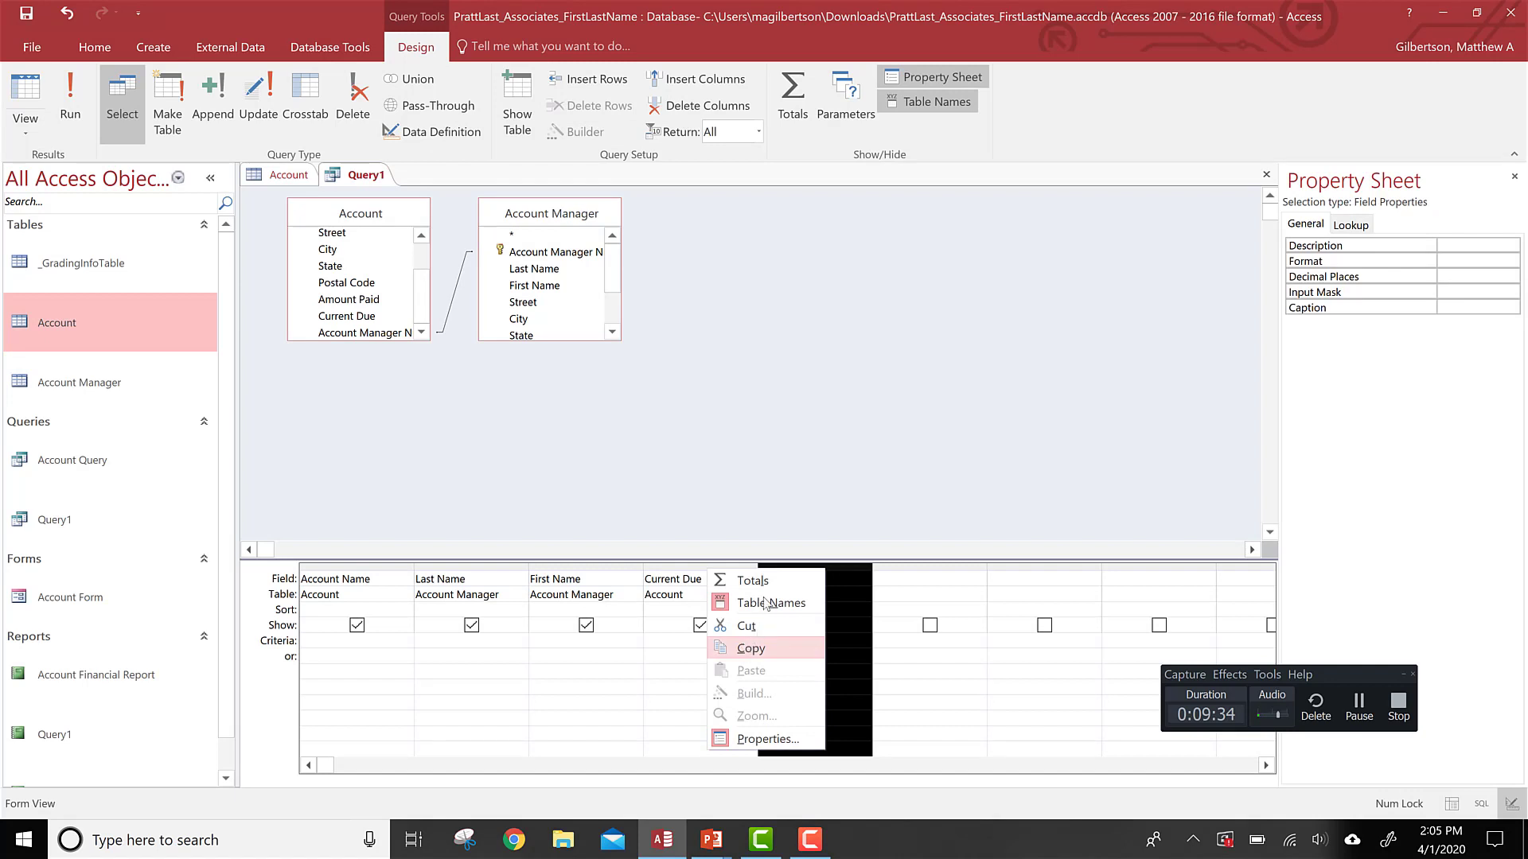
click(1362, 704)
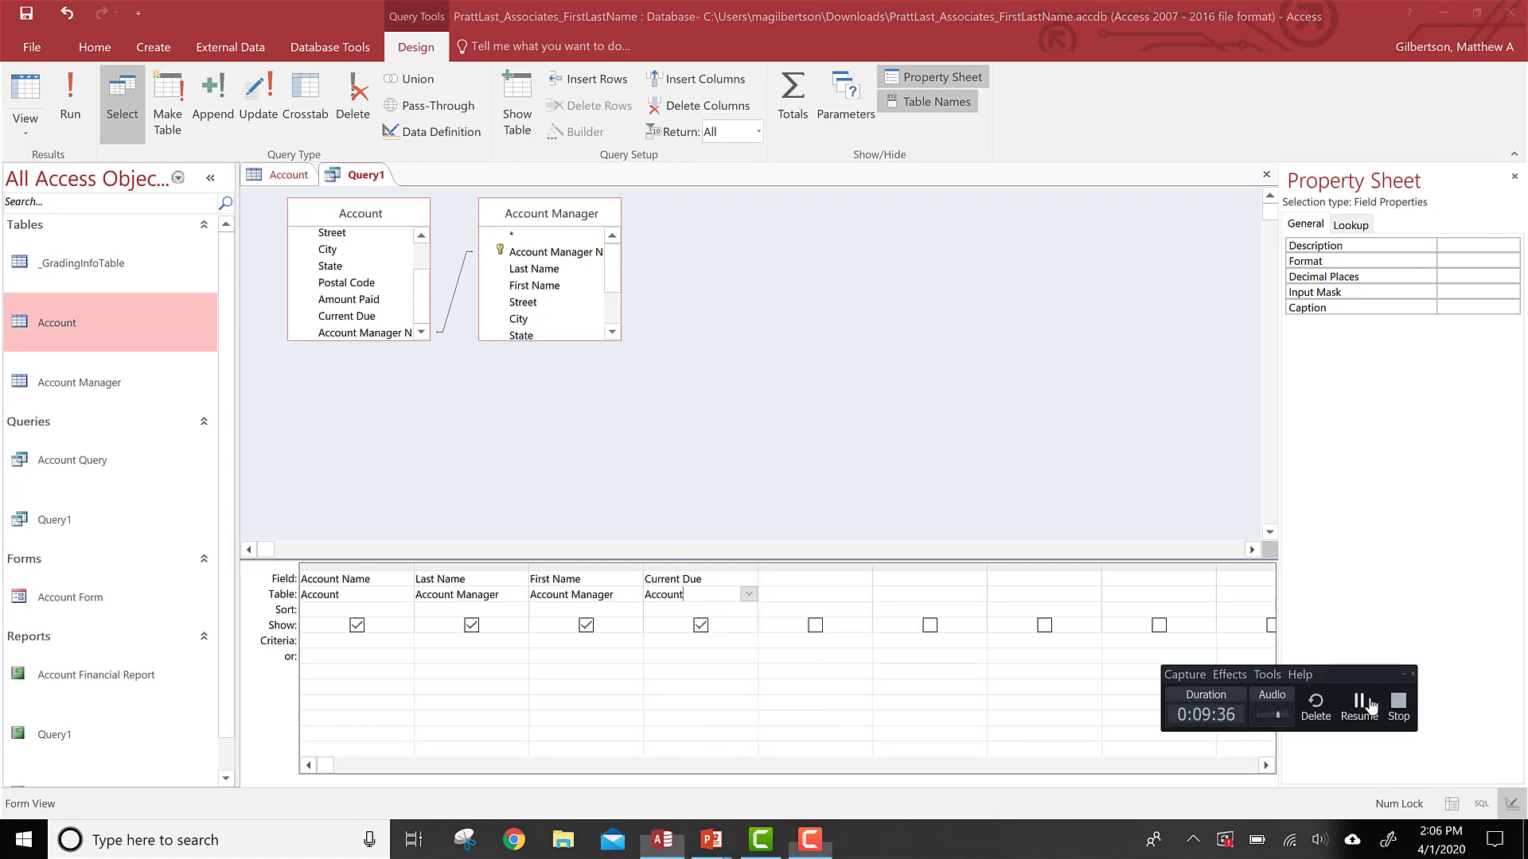
click(1370, 704)
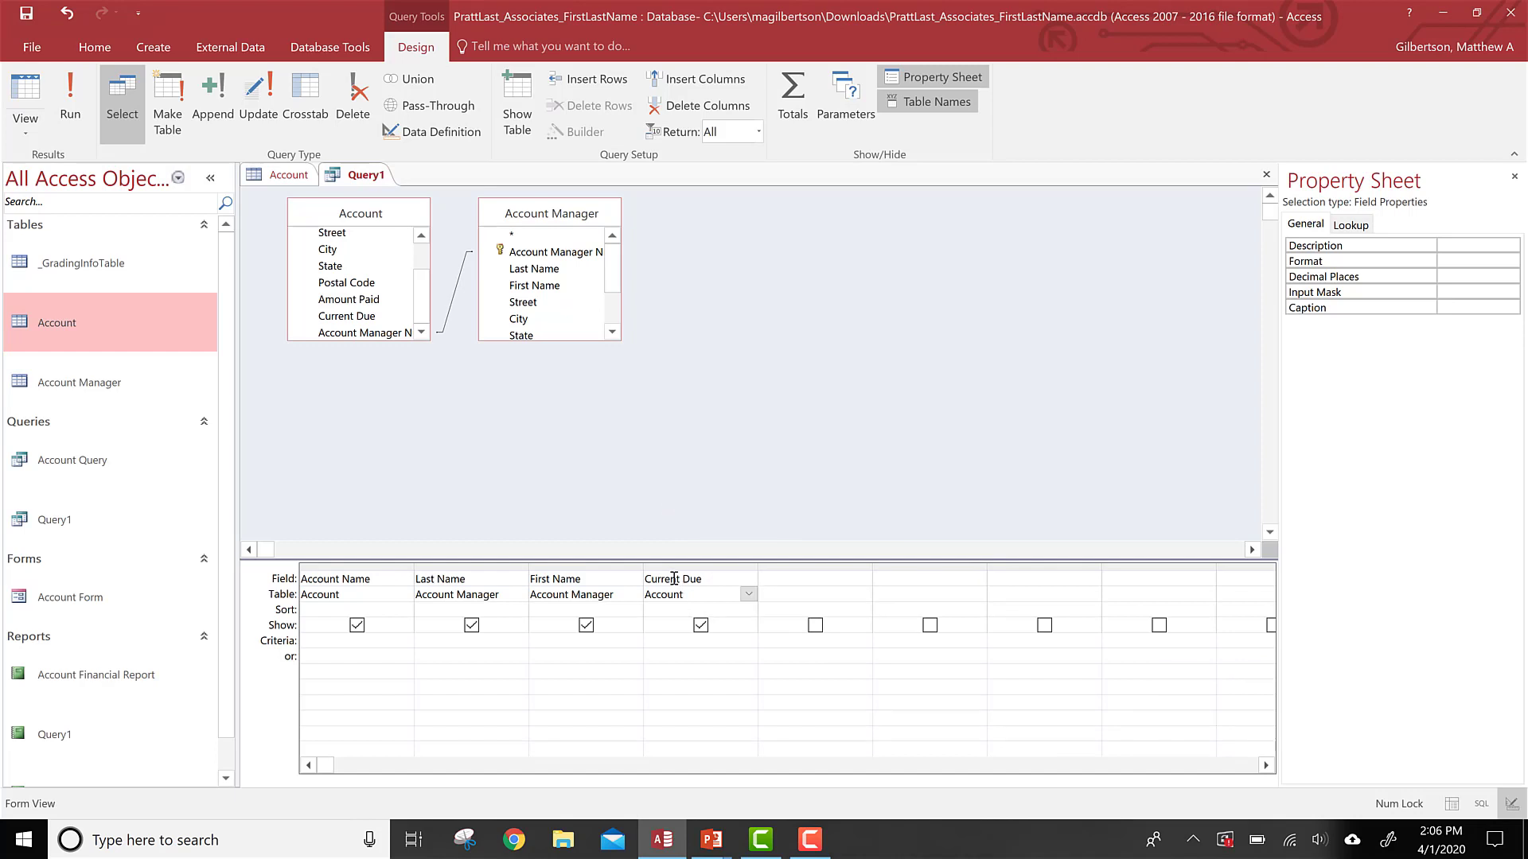
Step: Show the Total row with Current Due set to Sum, then run the query and widen its result column
click(788, 92)
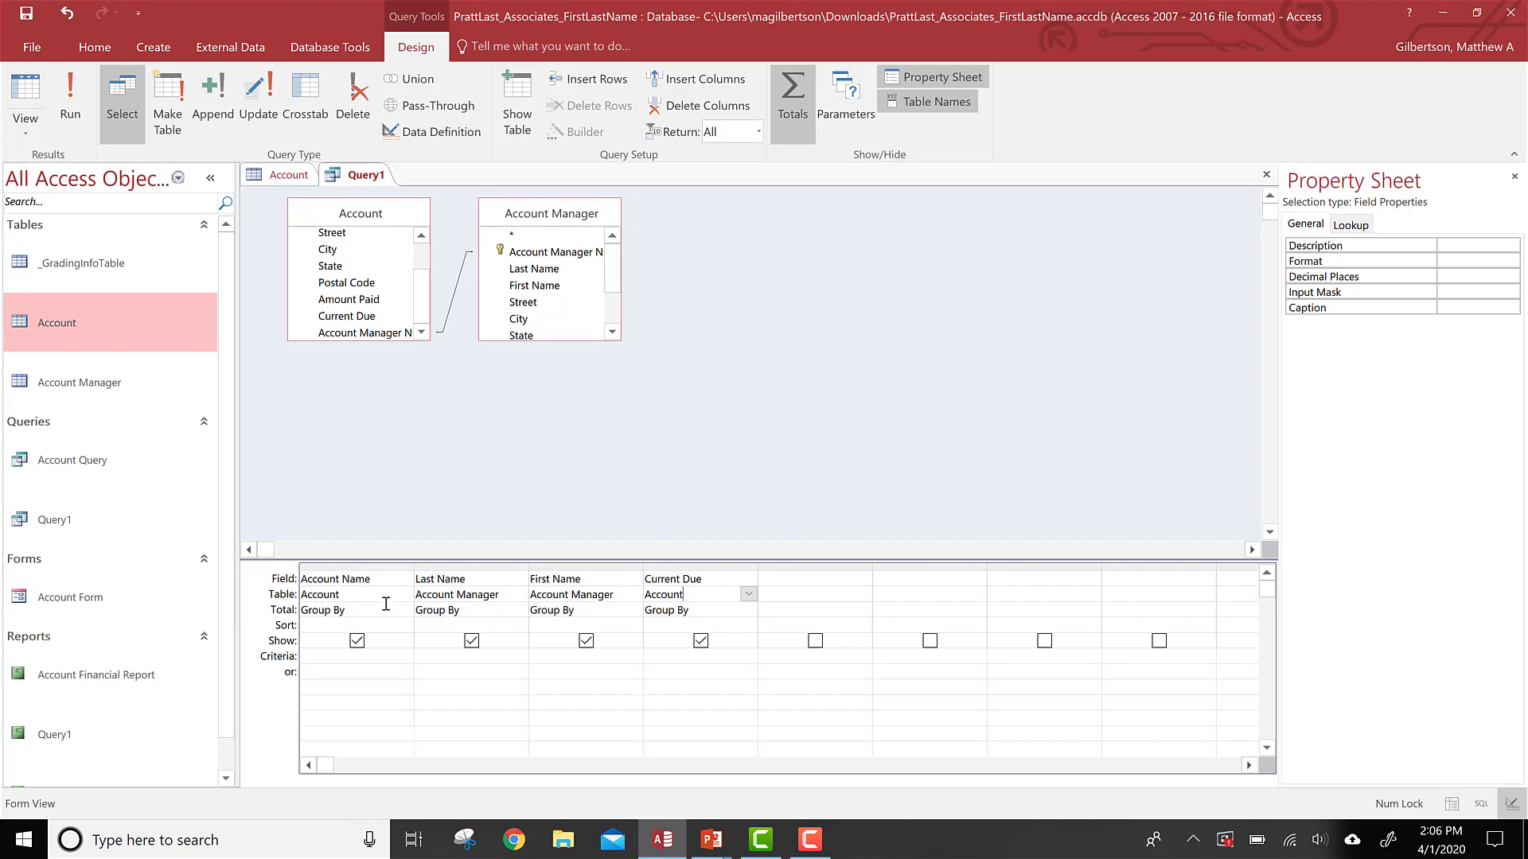
click(746, 611)
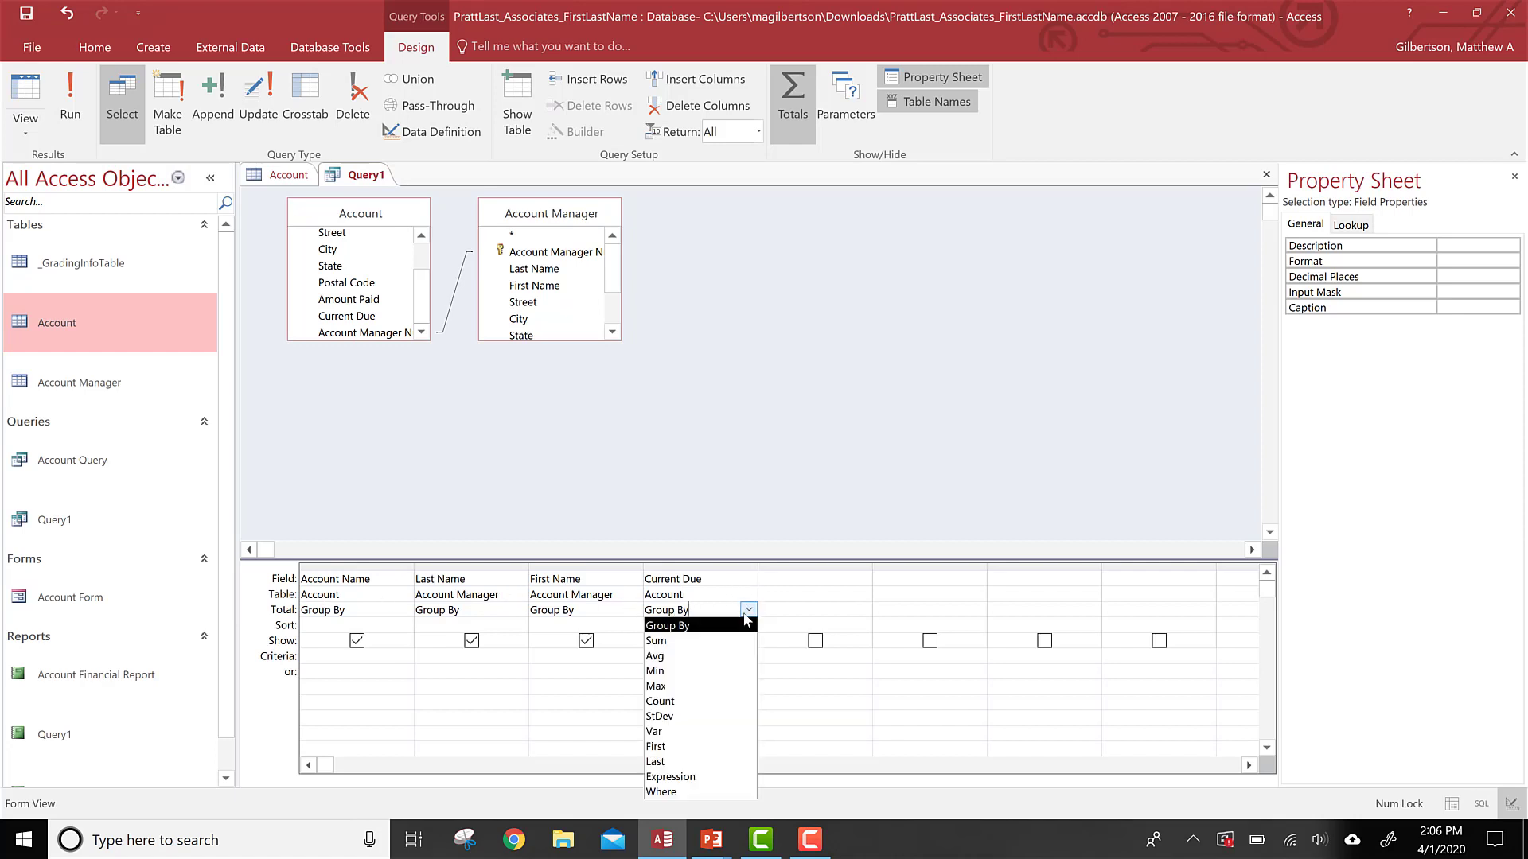
click(678, 641)
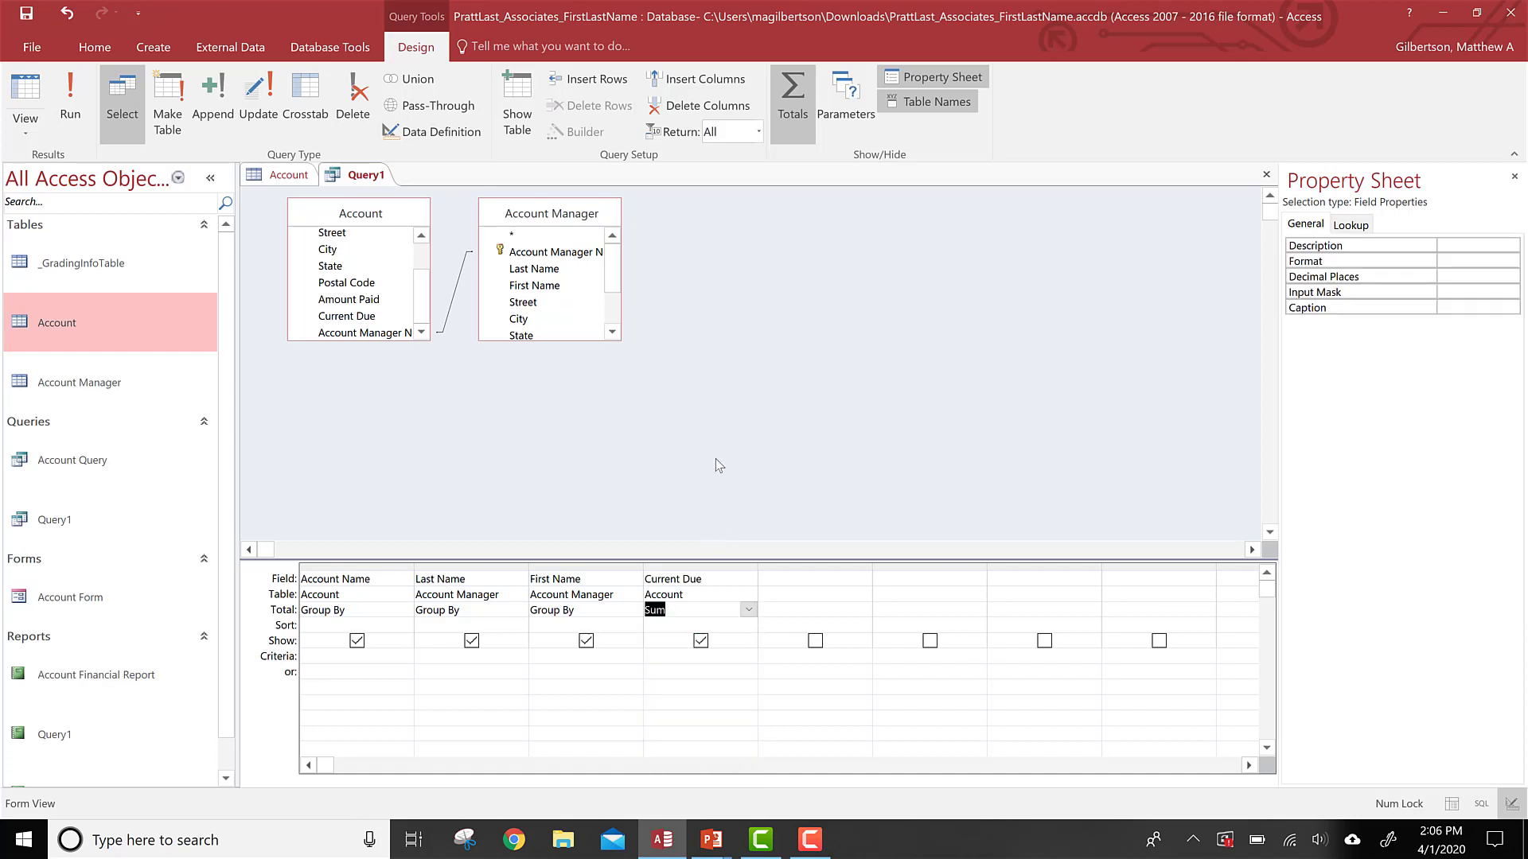
click(59, 103)
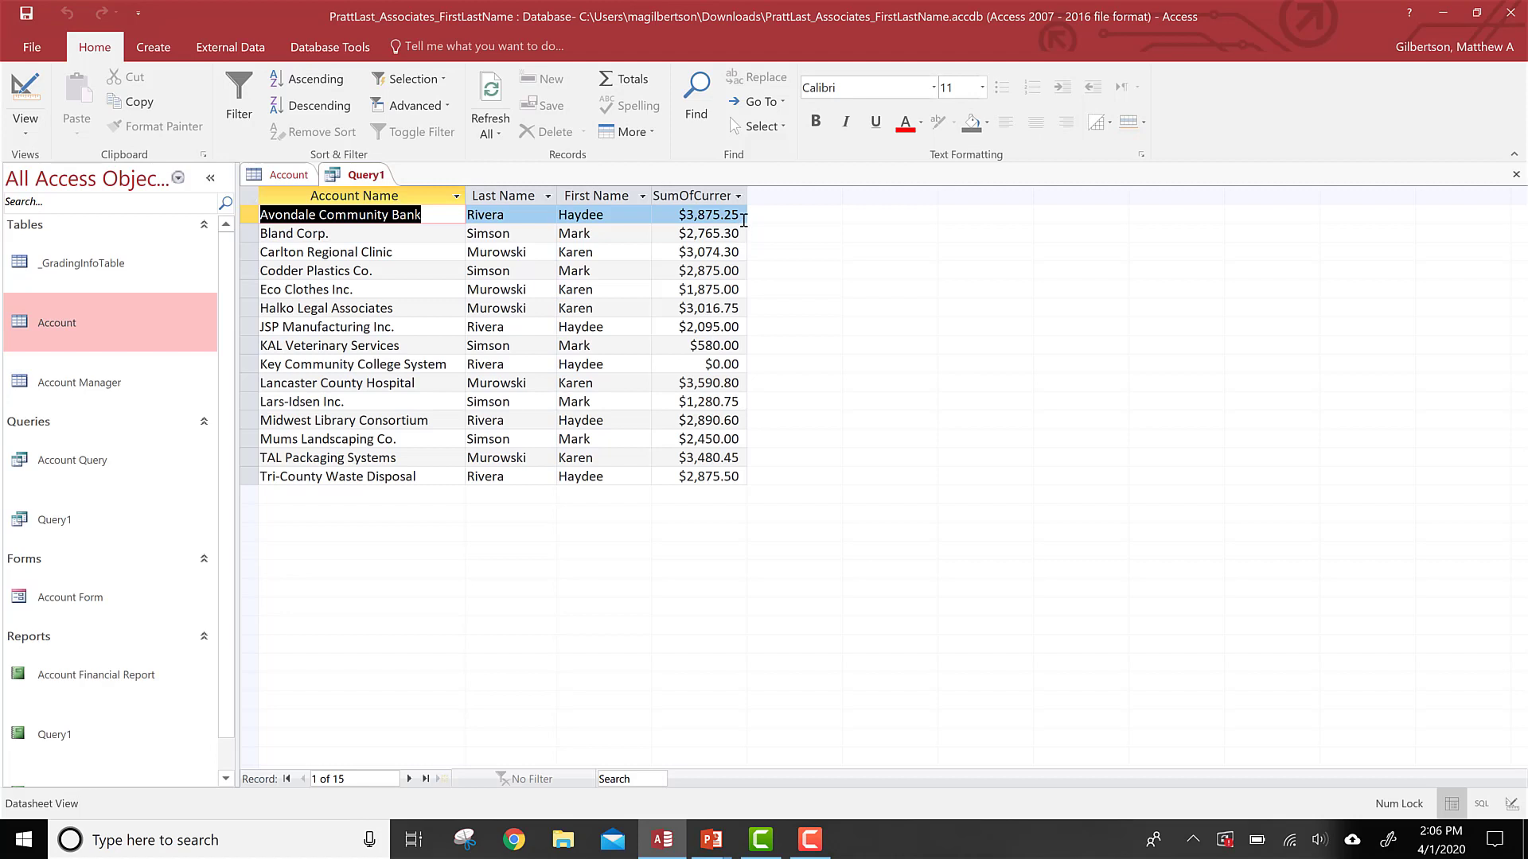
drag(746, 196, 784, 195)
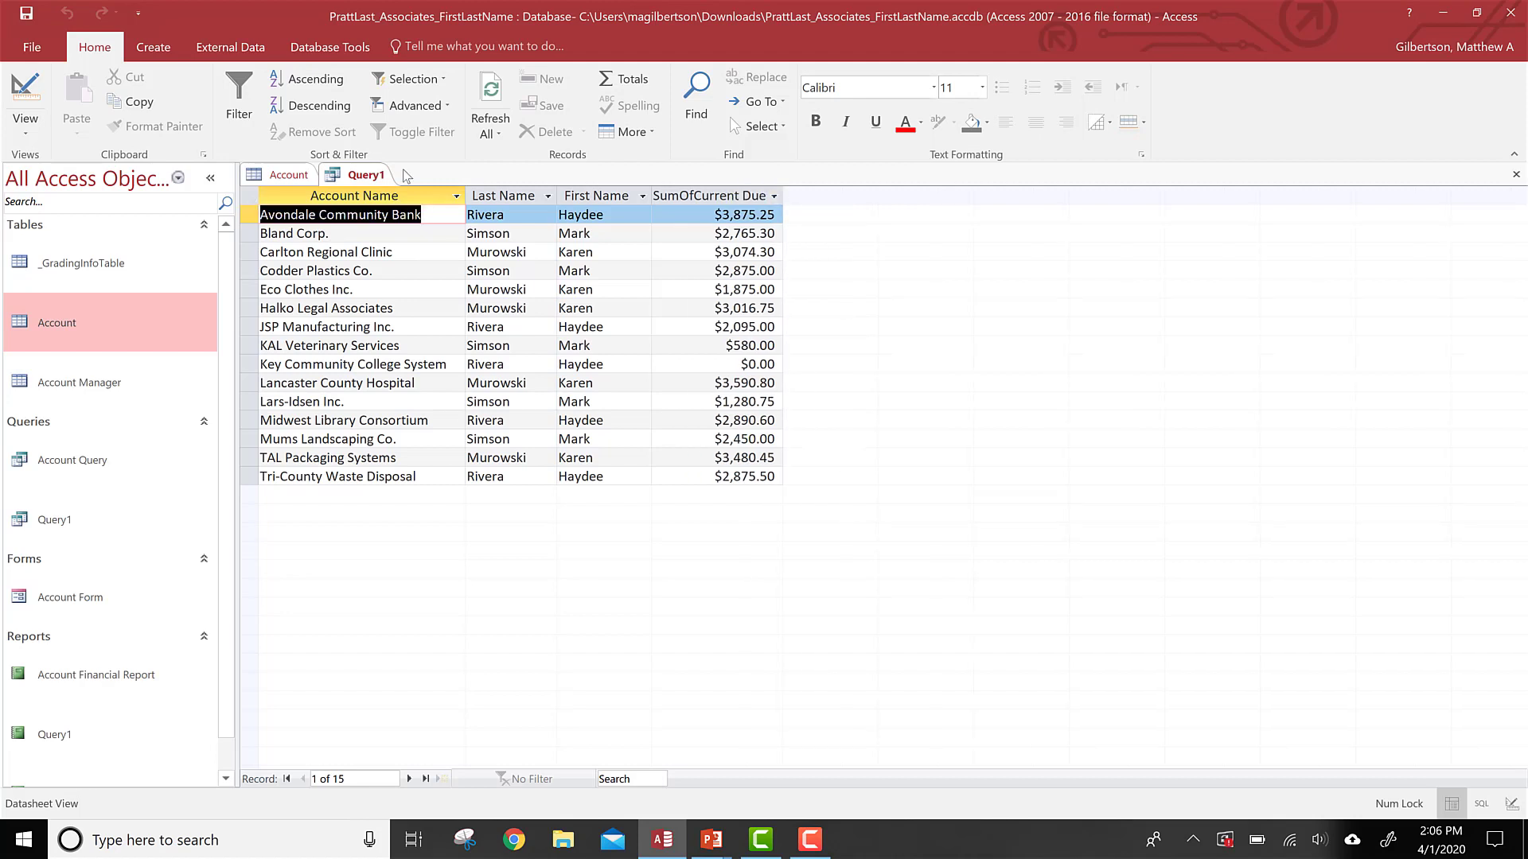
Step: Try setting the Last Name total to Sum and the Current Due total to Group By, then run the query
click(24, 94)
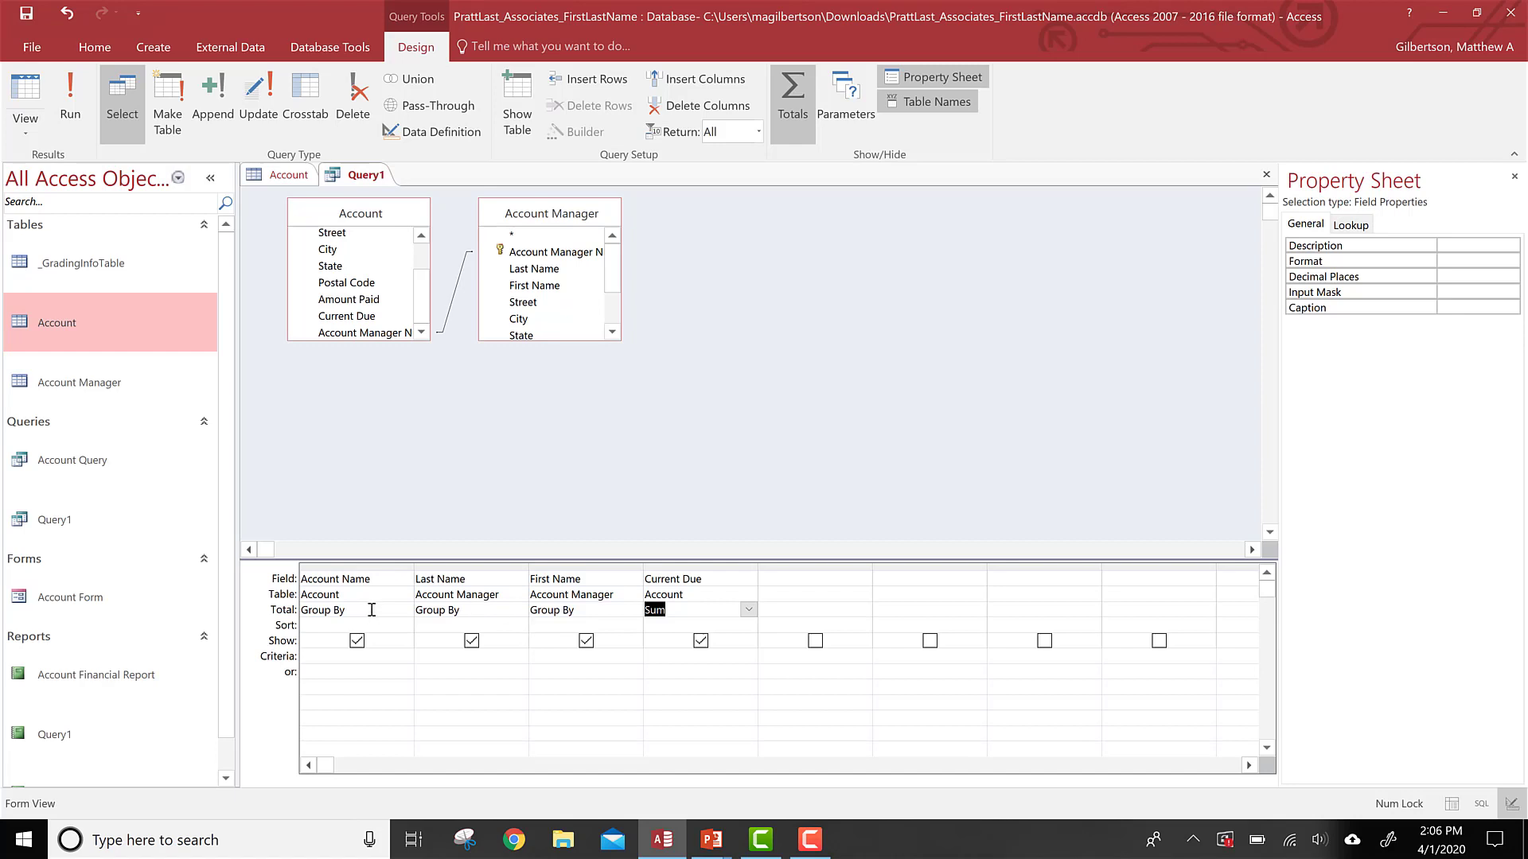
click(452, 610)
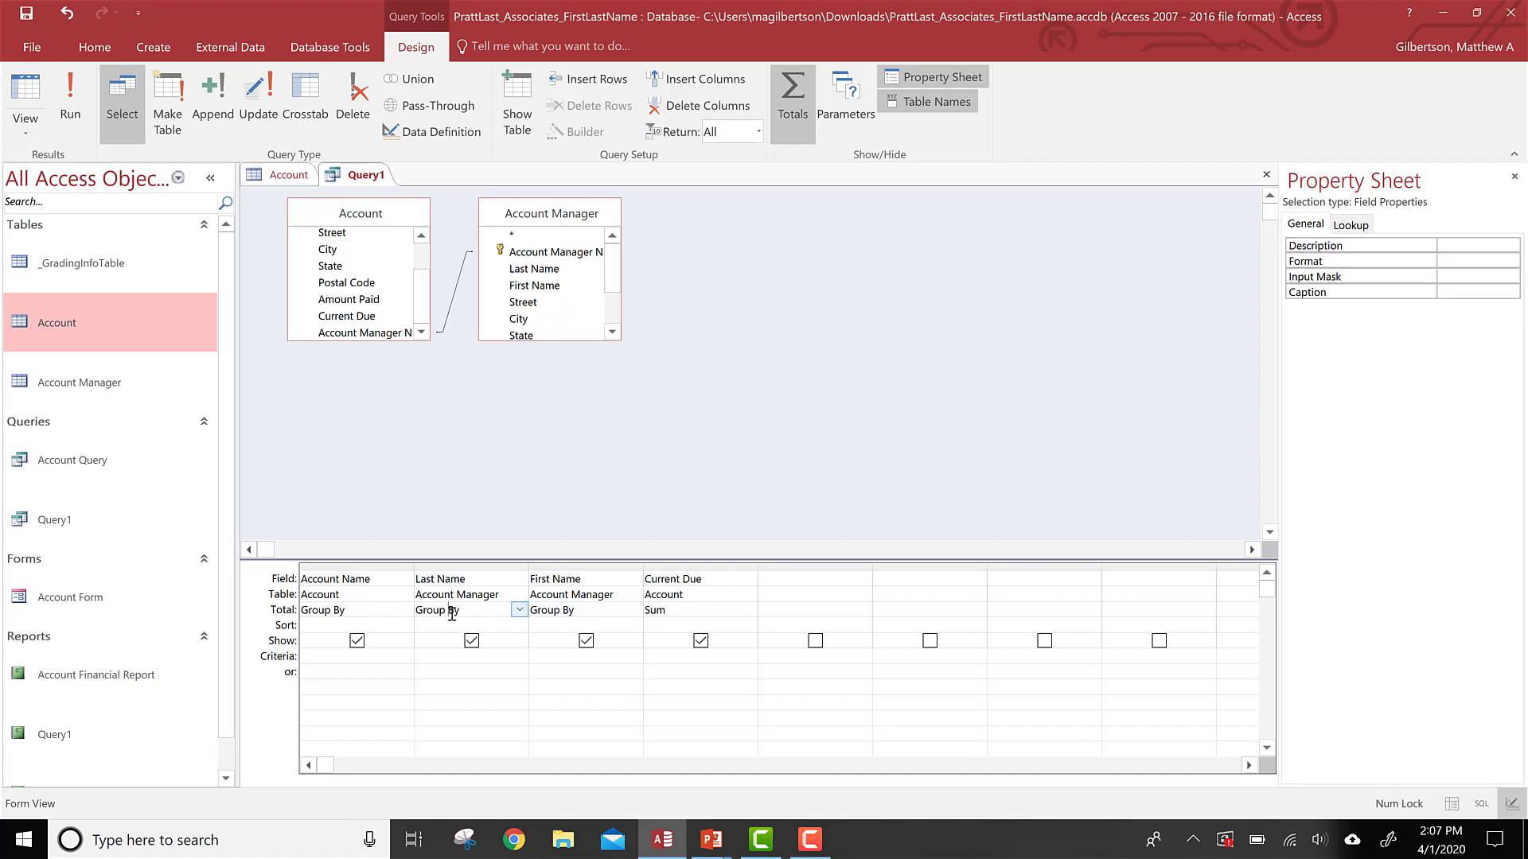
click(520, 610)
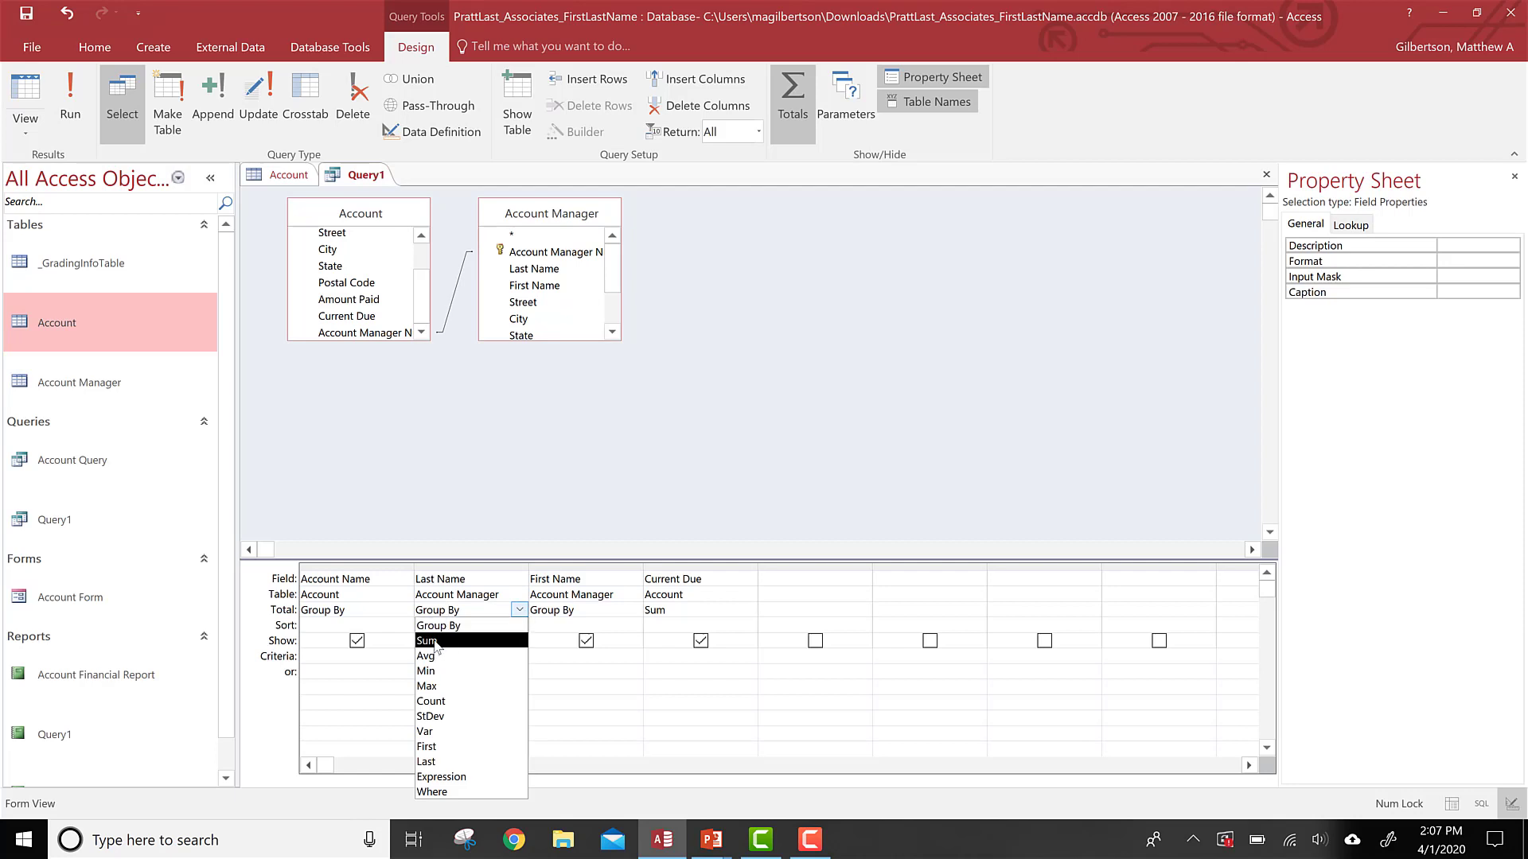
click(435, 642)
click(670, 617)
click(748, 609)
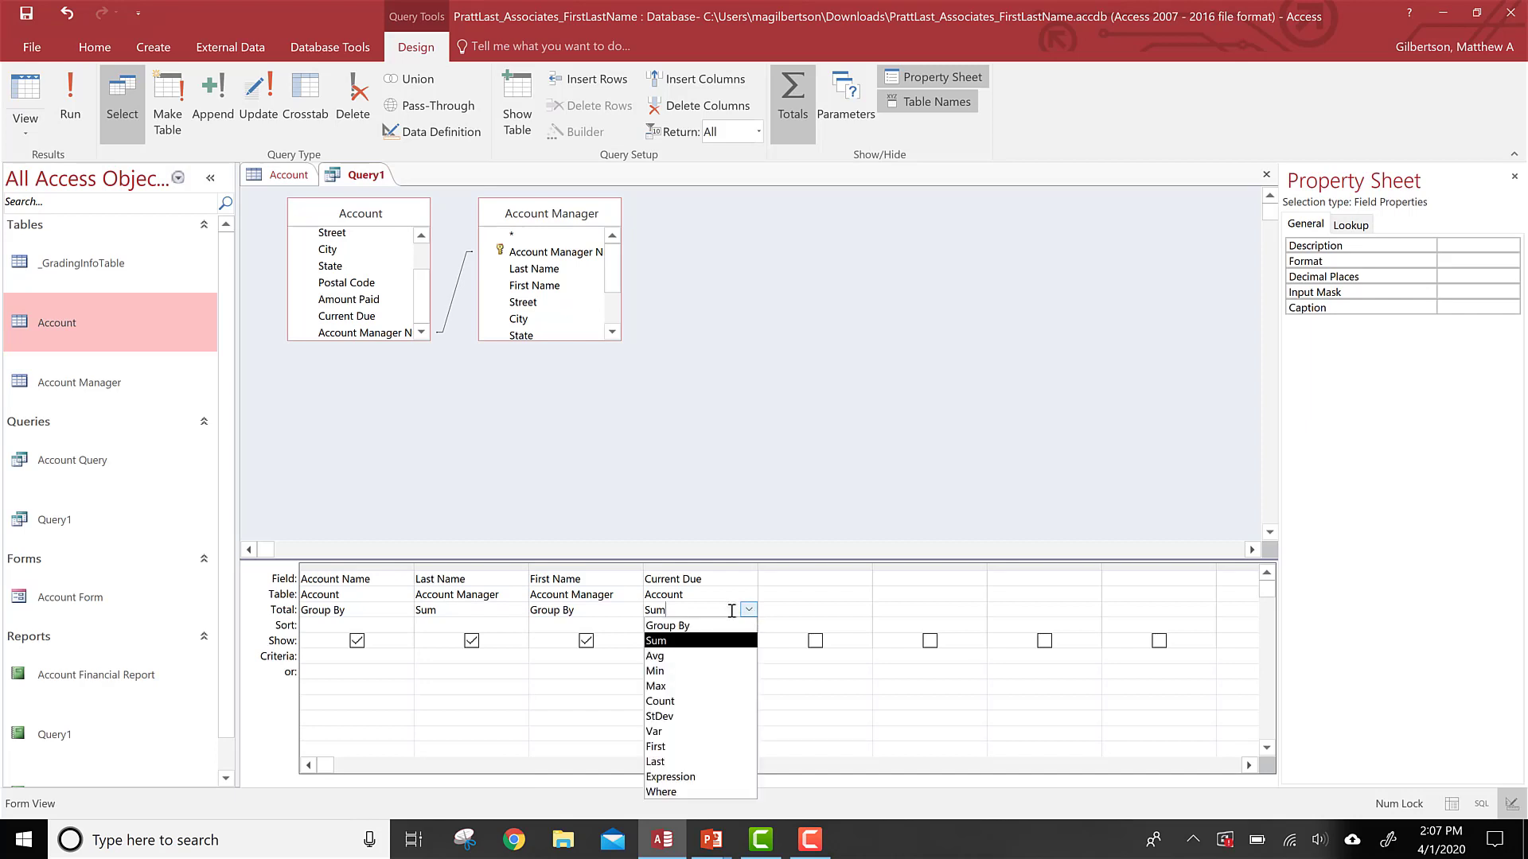
click(697, 627)
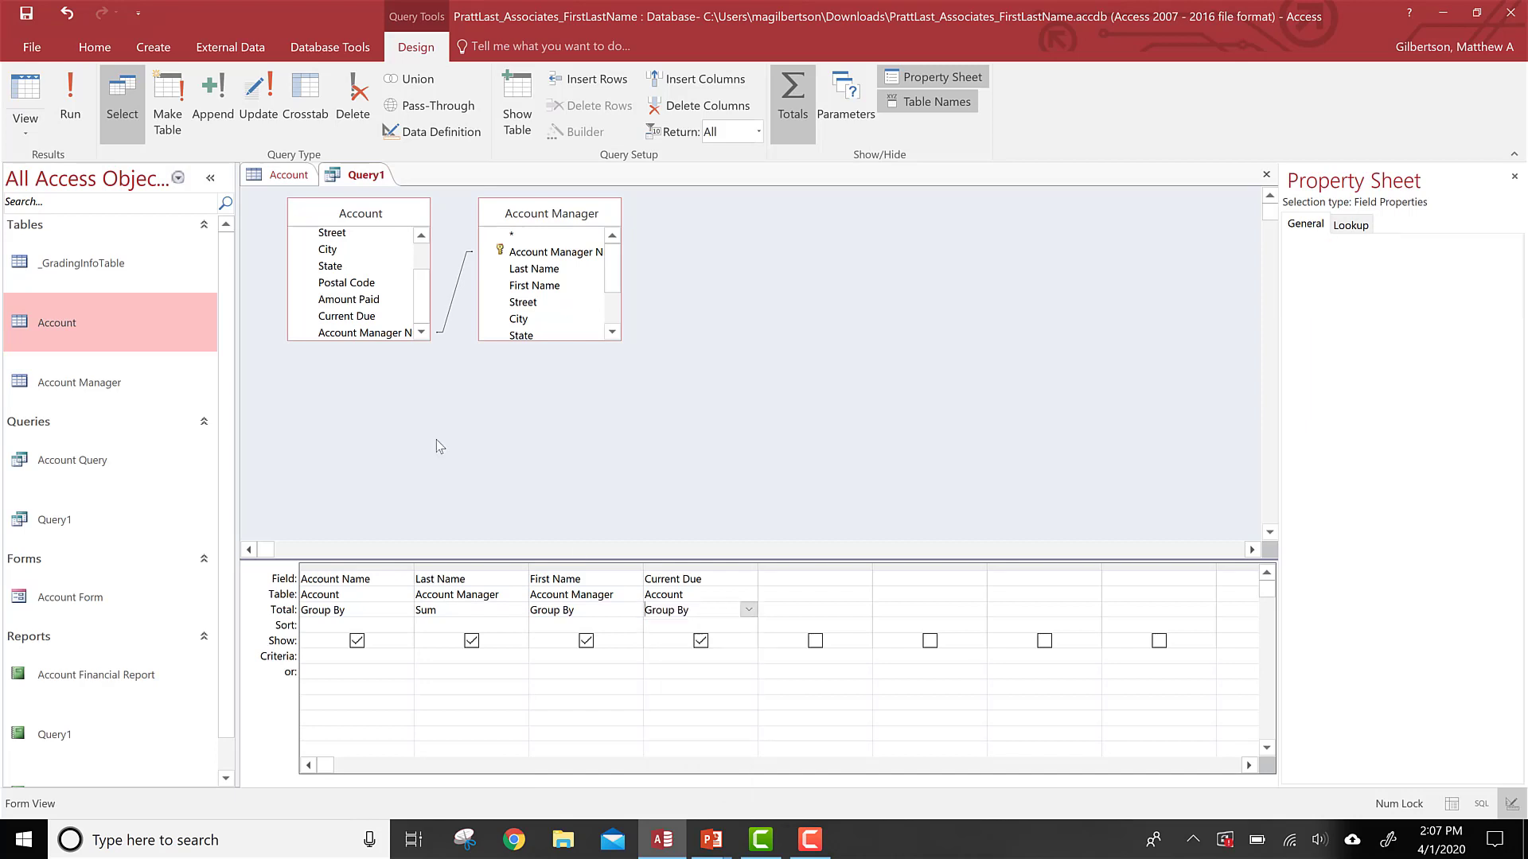
click(71, 81)
click(762, 473)
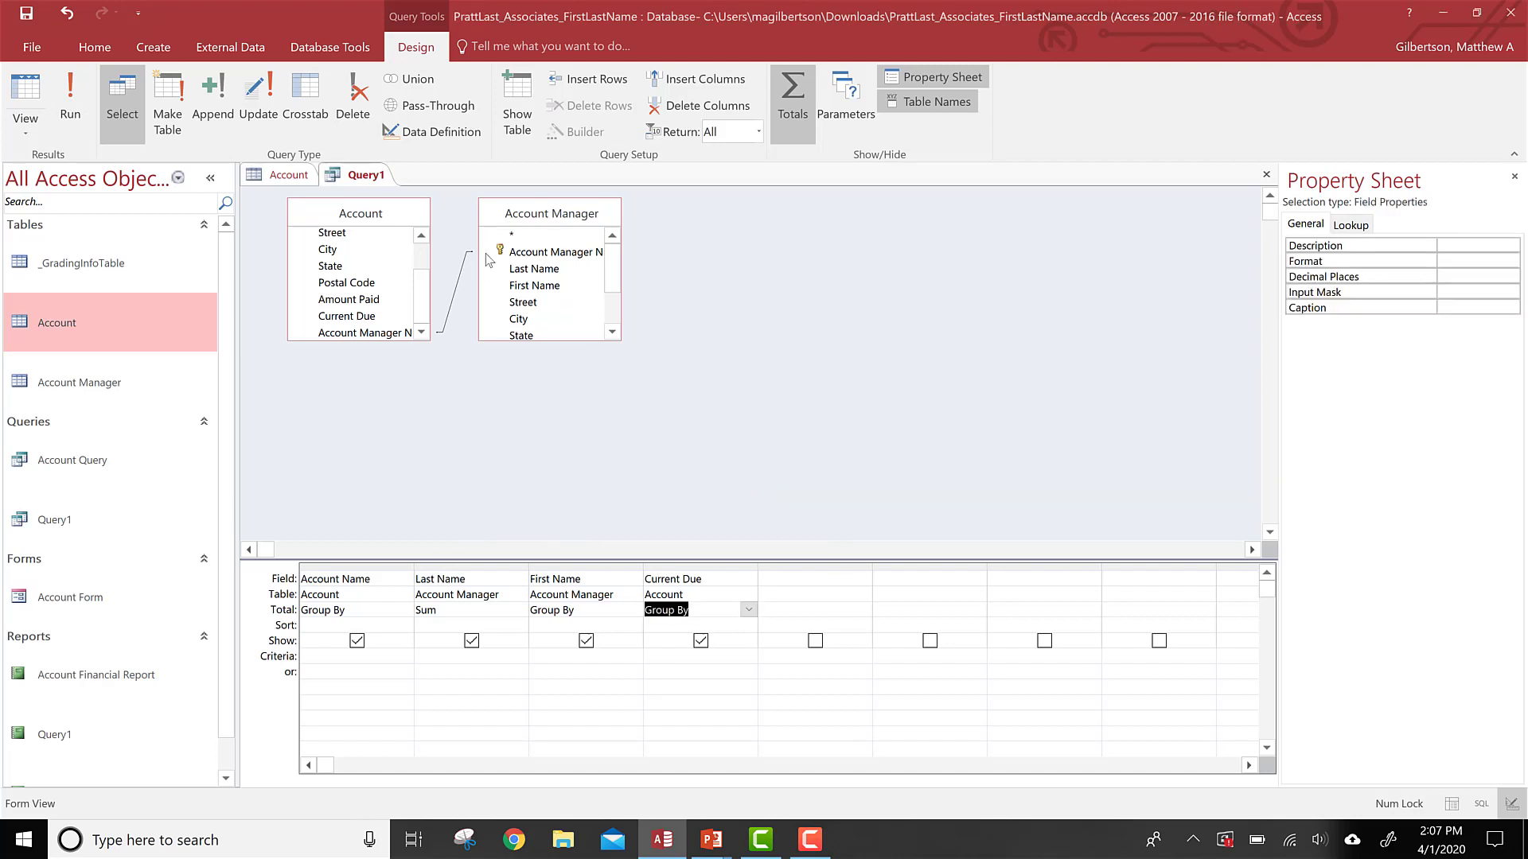
Step: Remove the Account Manager table from the query and insert the Account table's State field before Current Due
click(534, 228)
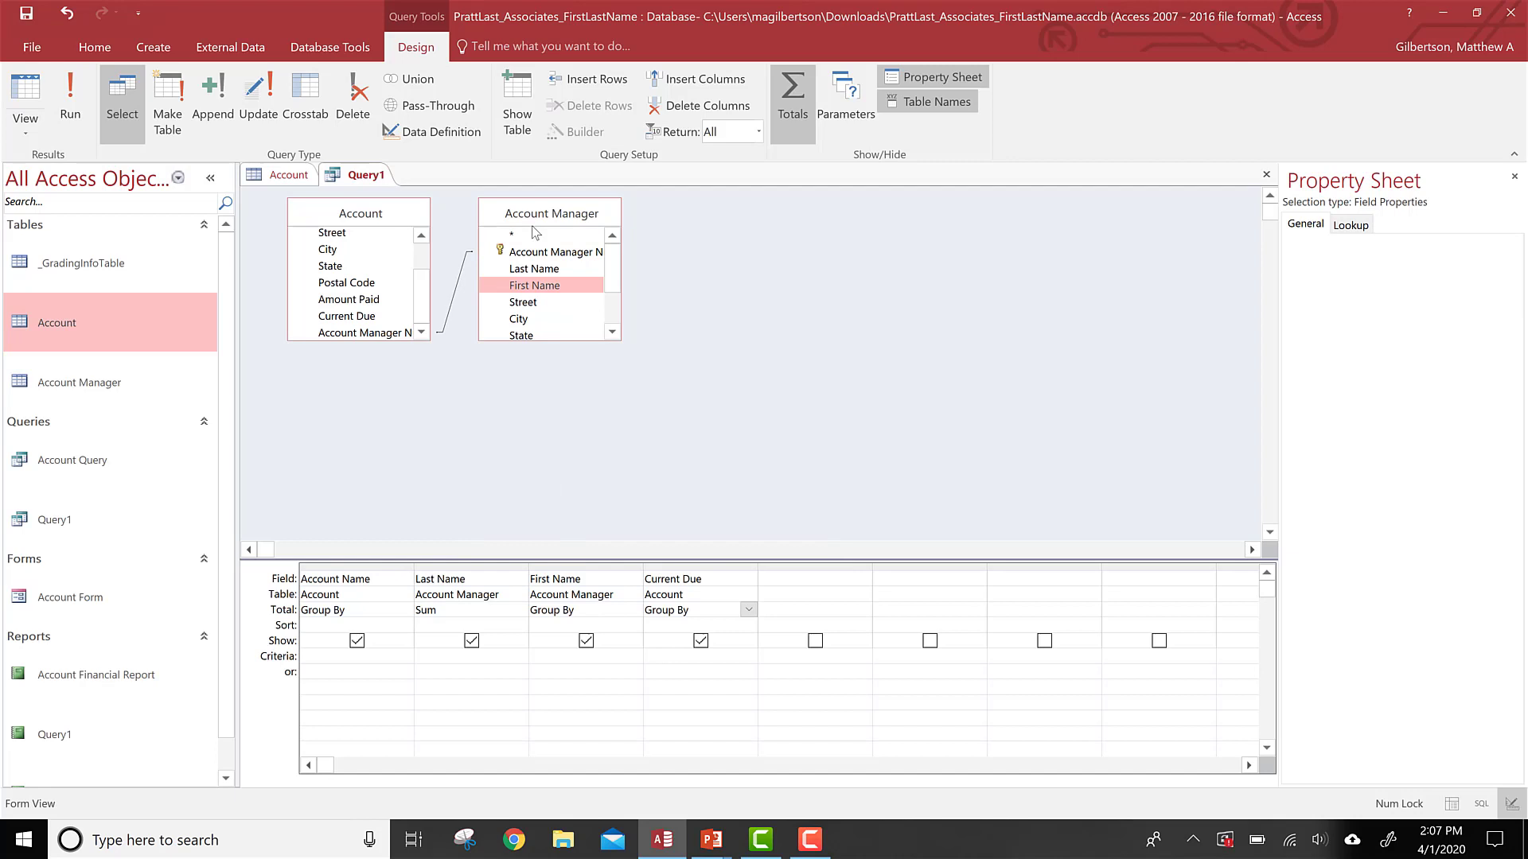
key(Delete)
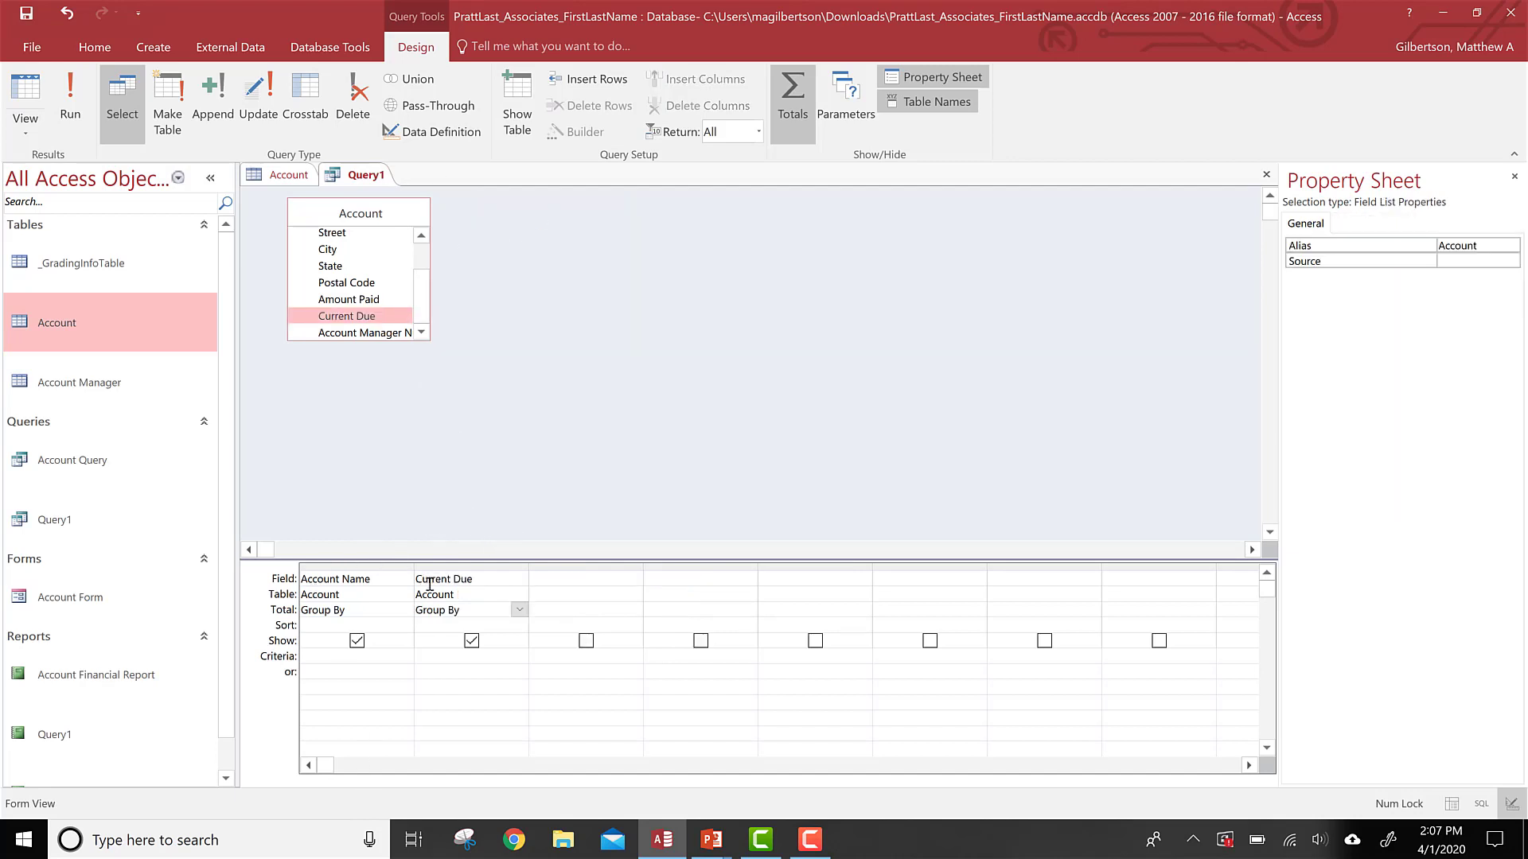
click(329, 267)
double_click(329, 269)
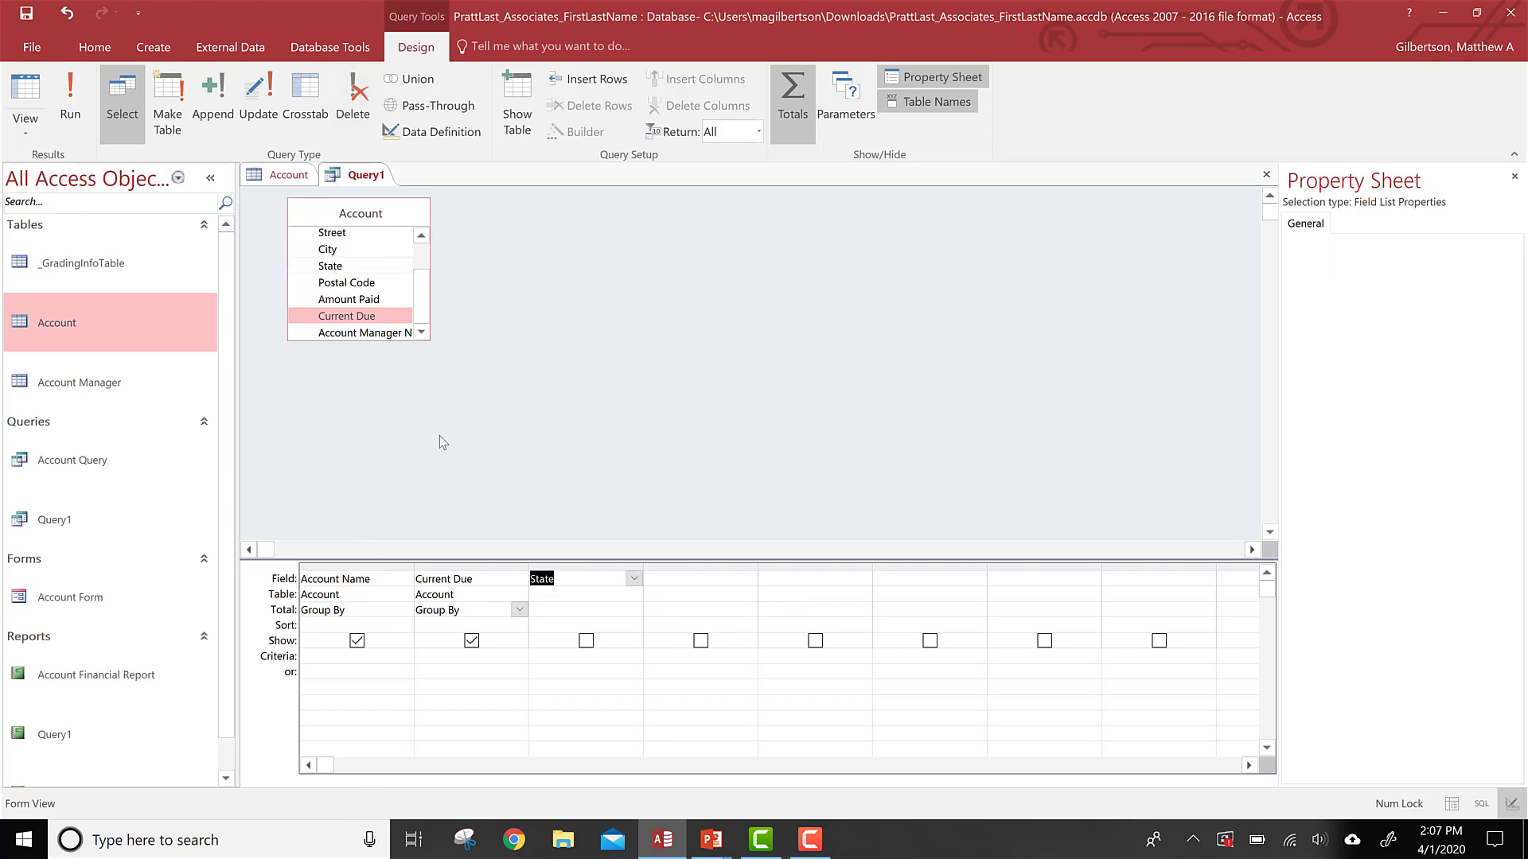
drag(595, 566, 436, 580)
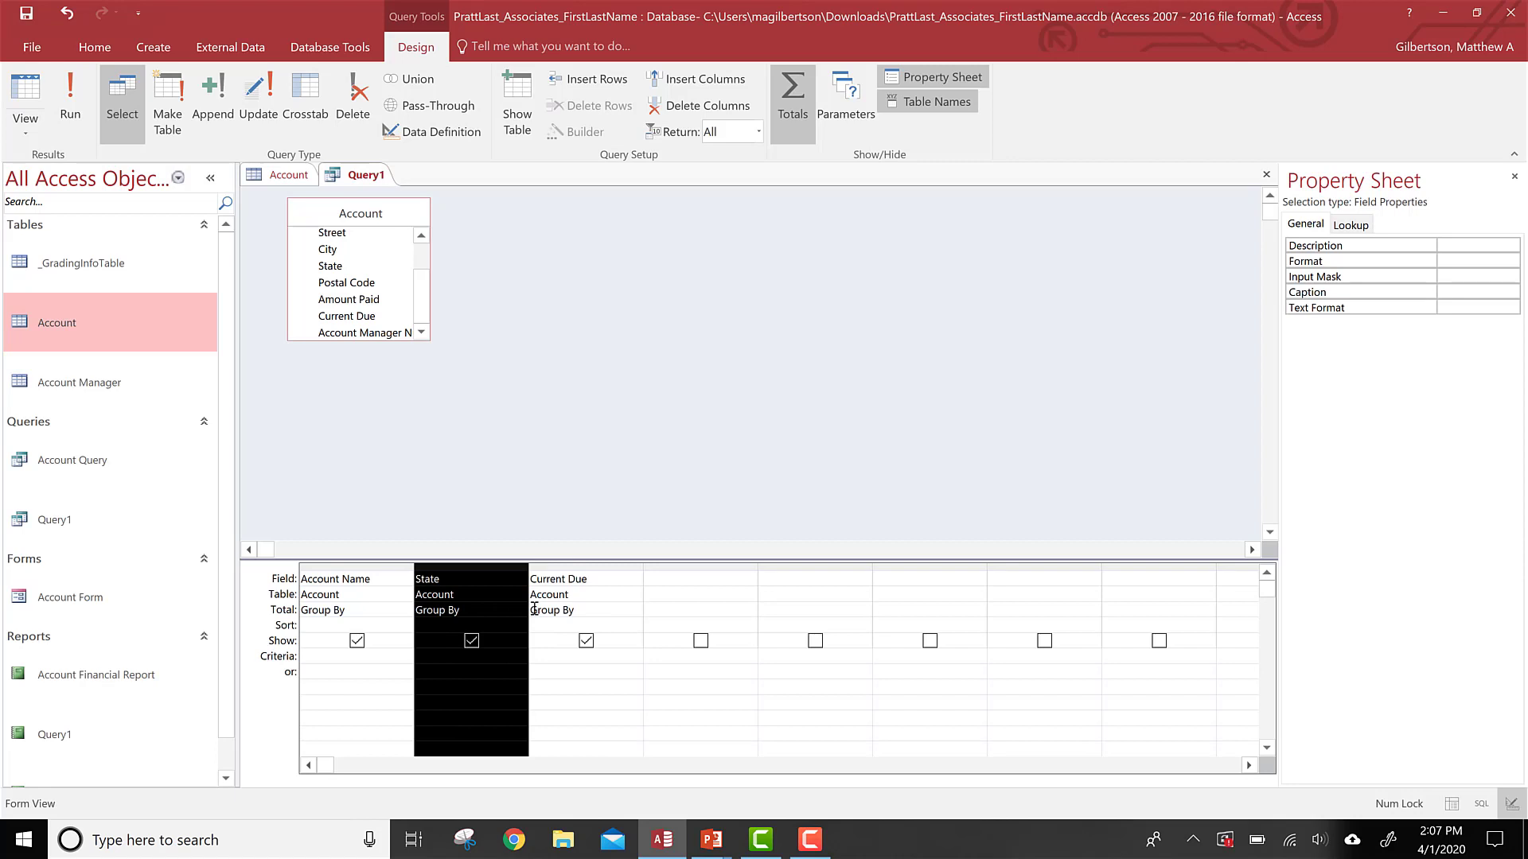
Step: Set the Current Due total to Sum and run the query
click(625, 609)
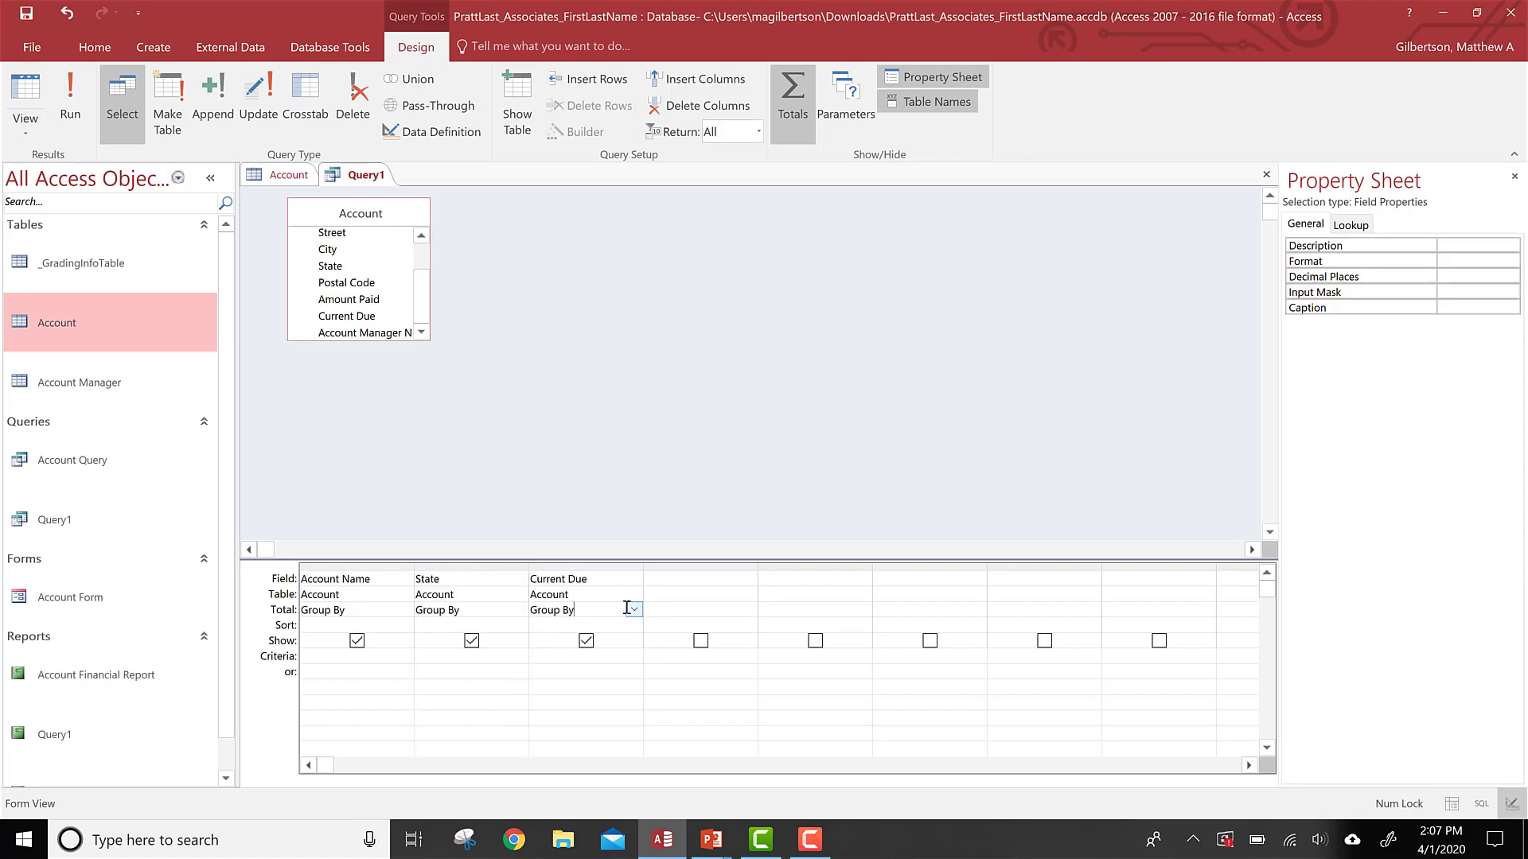
click(634, 609)
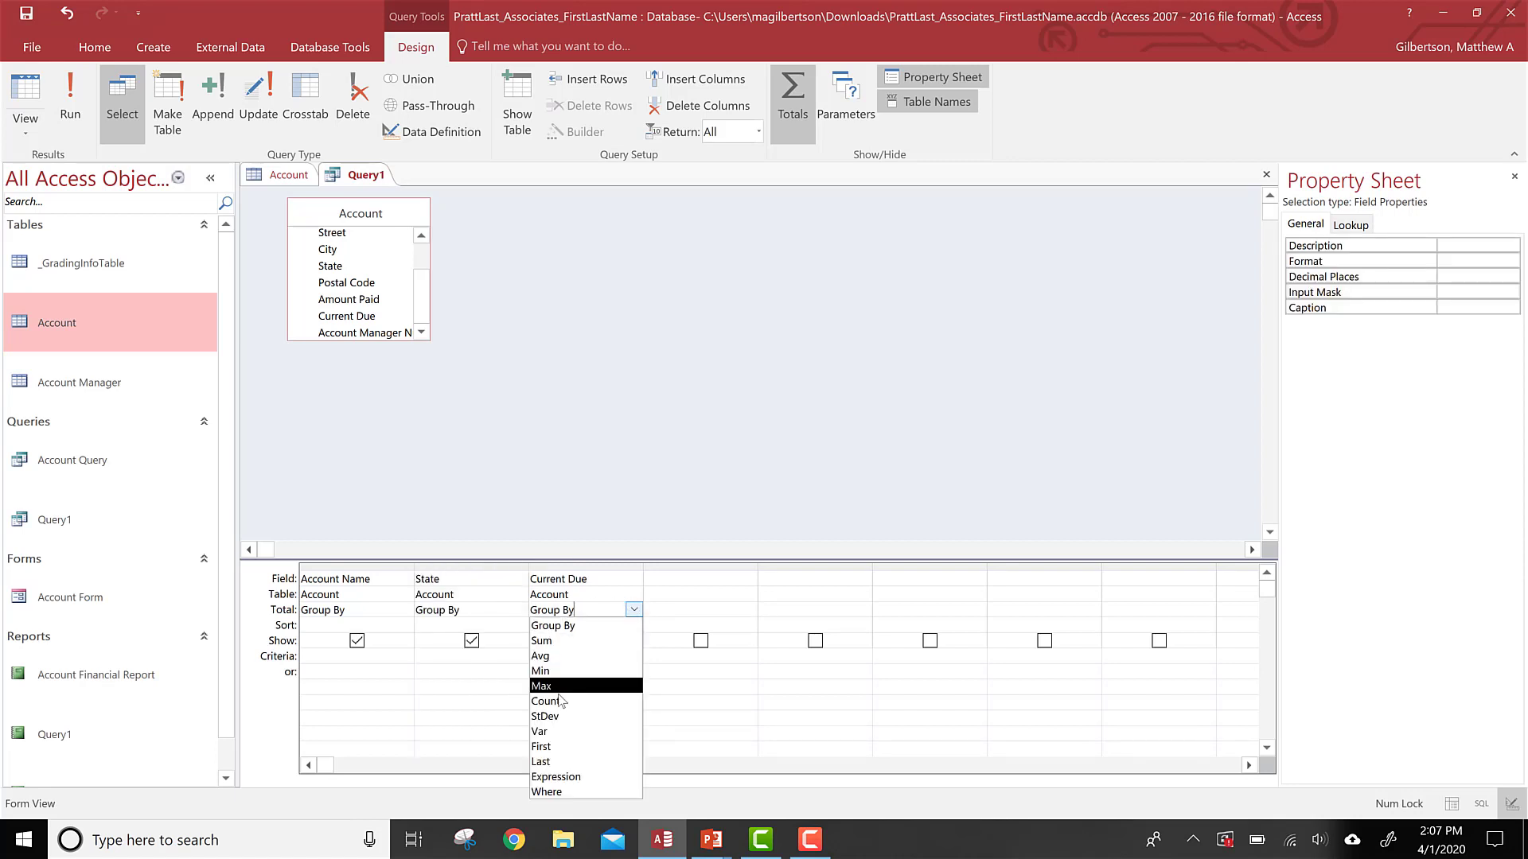
click(575, 641)
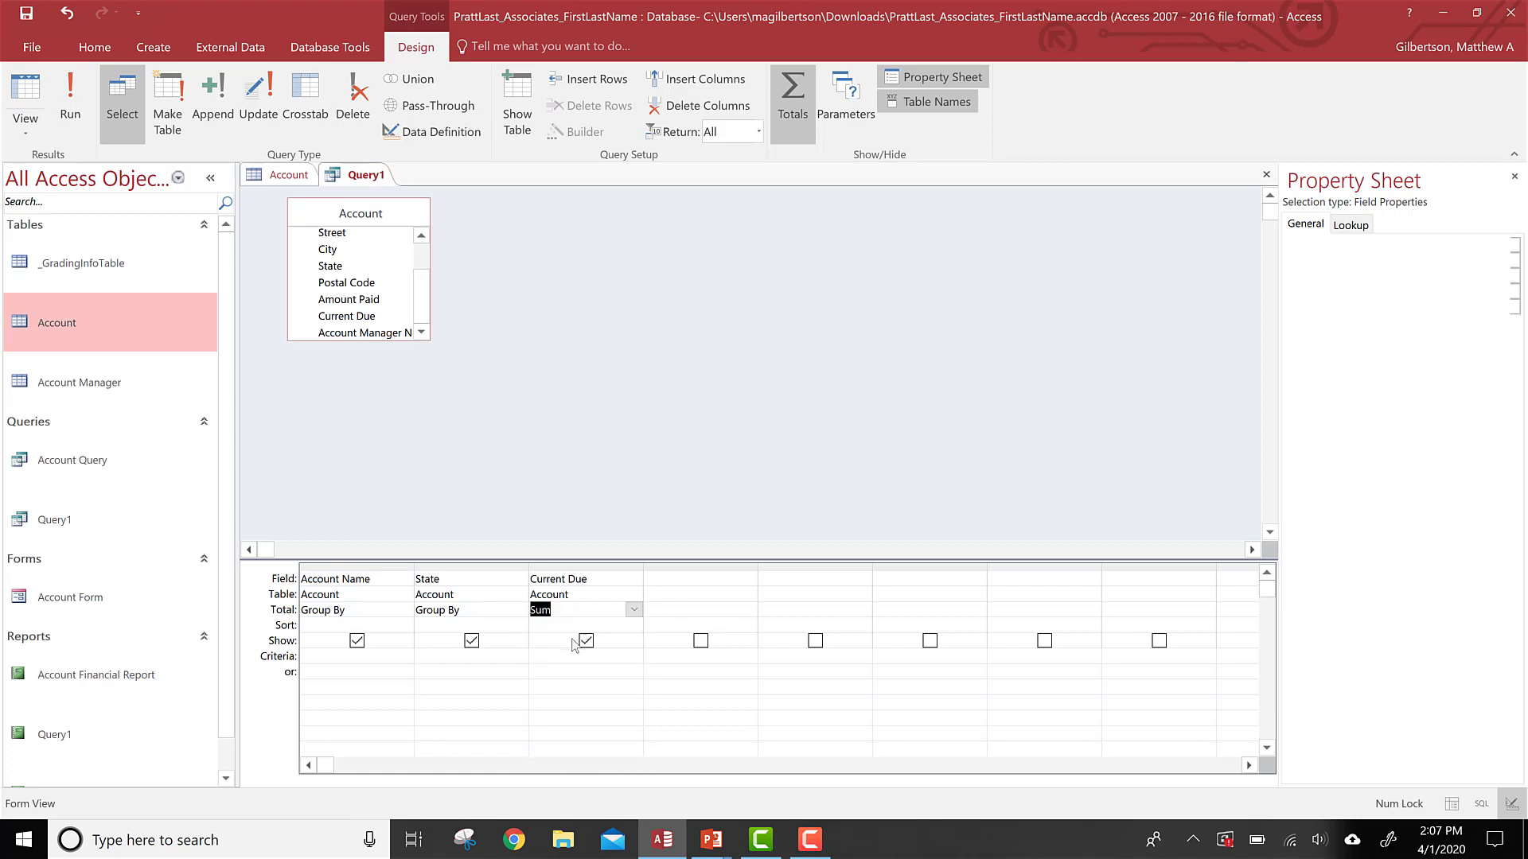
click(88, 113)
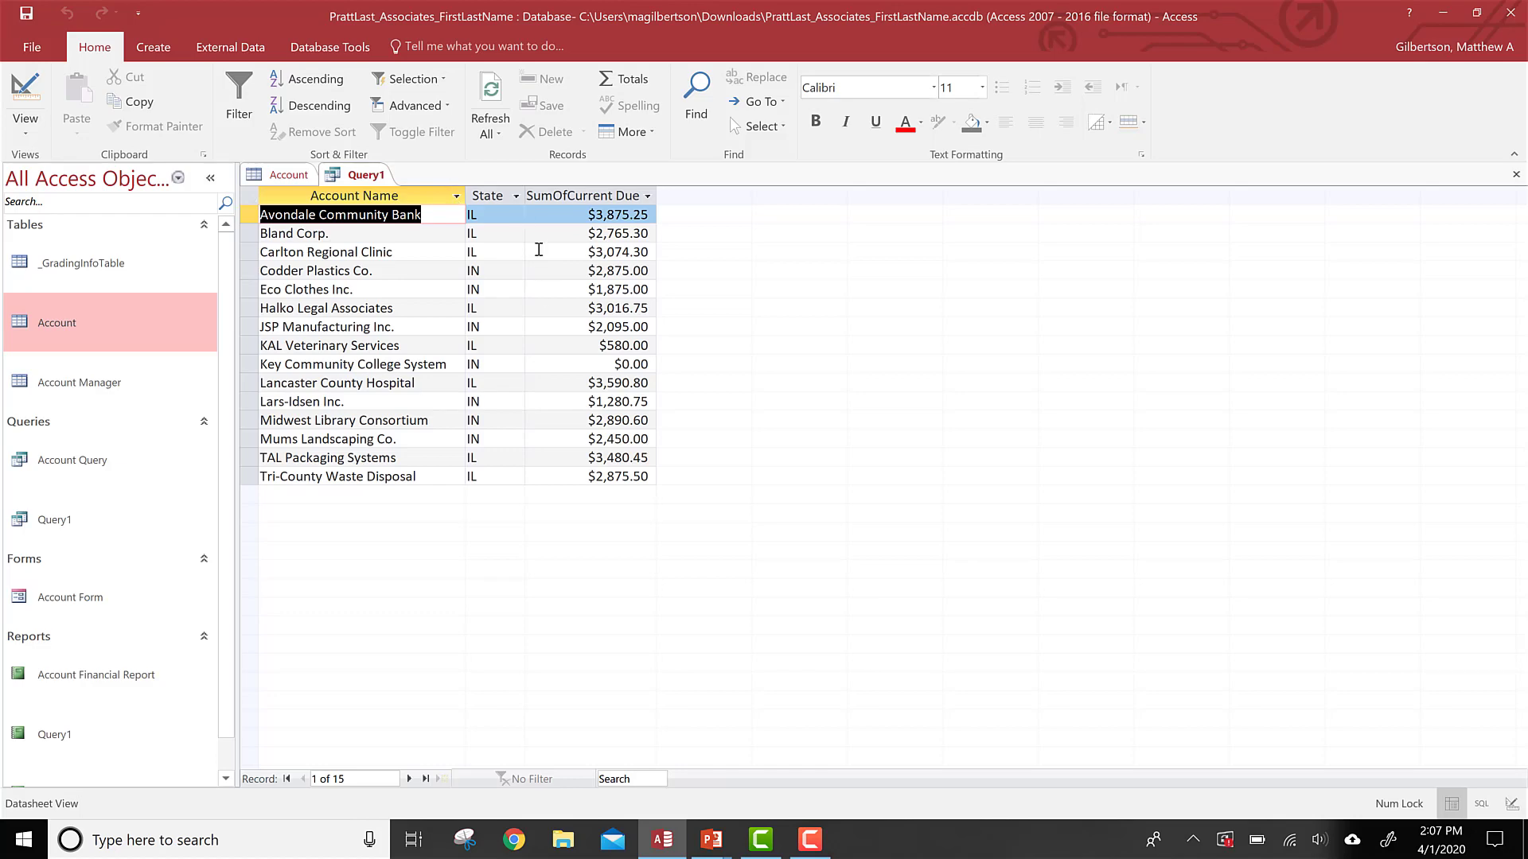
Step: Try setting State's total to Sum and Current Due's to Group By, run the query and dismiss the error
click(25, 93)
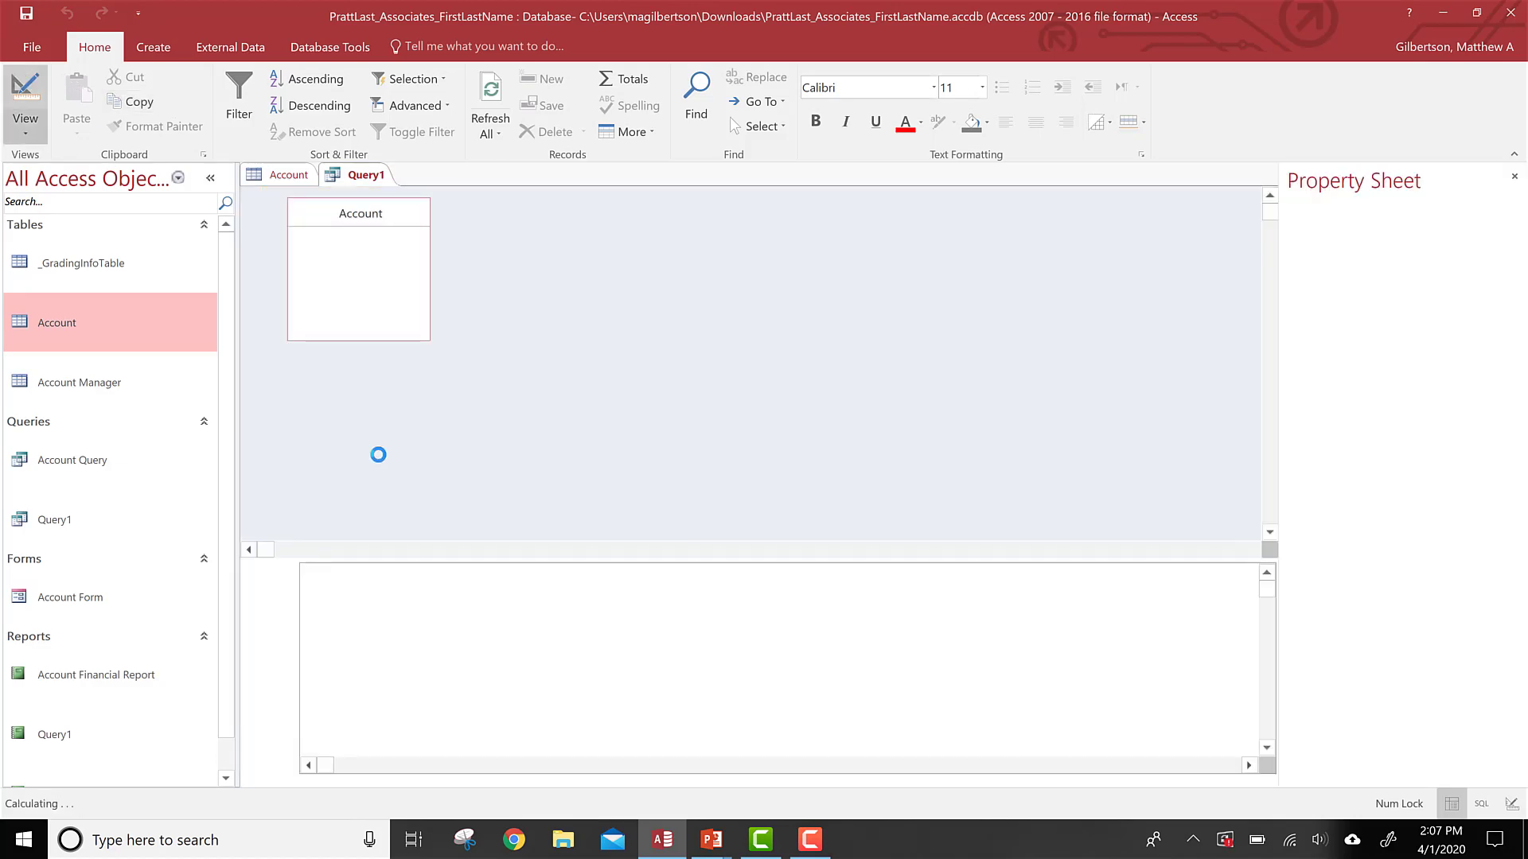
click(506, 612)
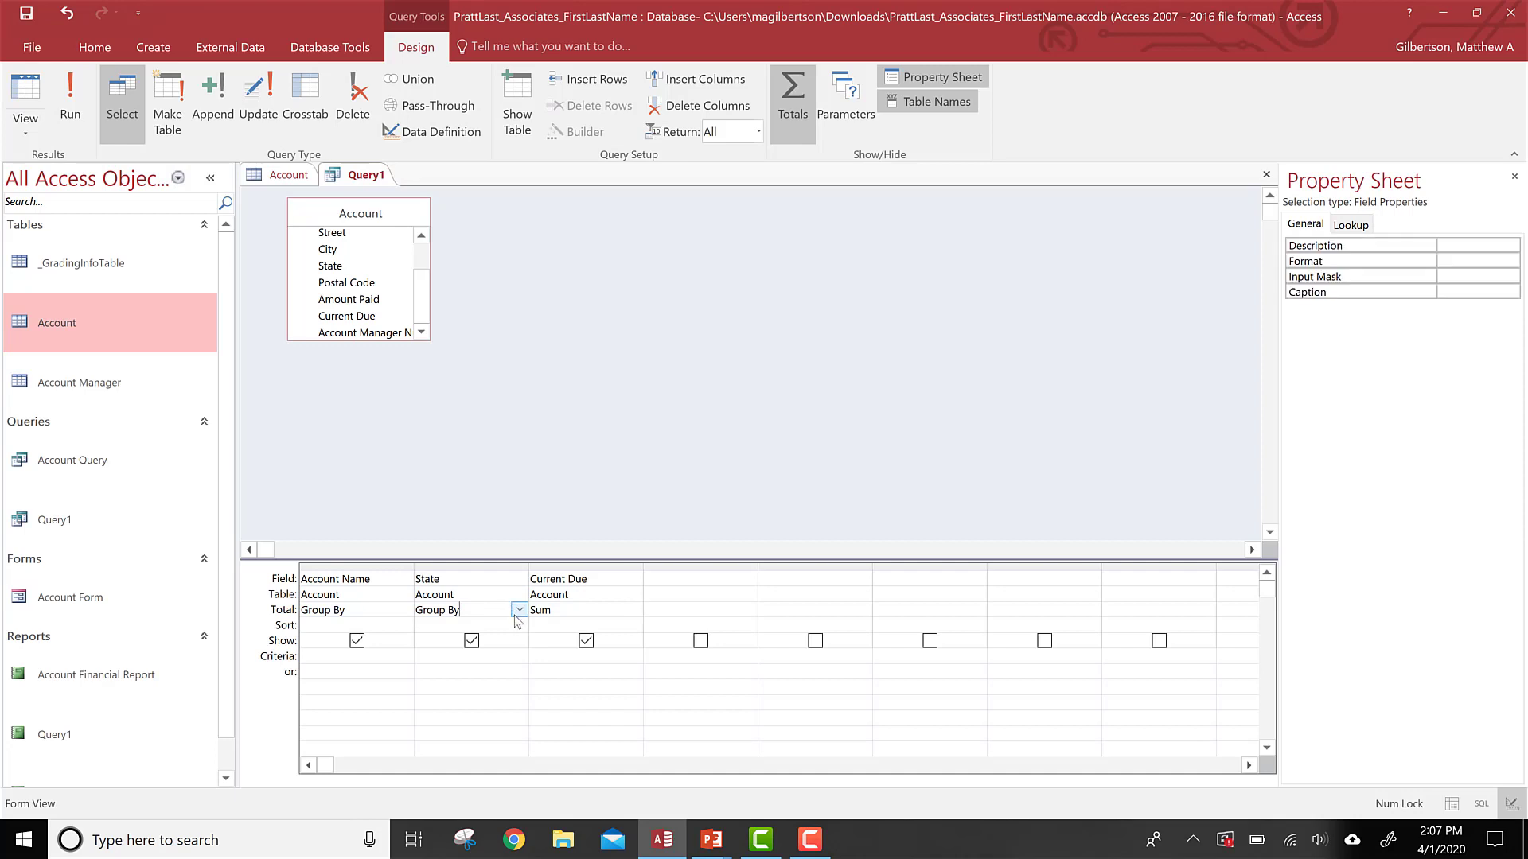
click(515, 614)
click(443, 643)
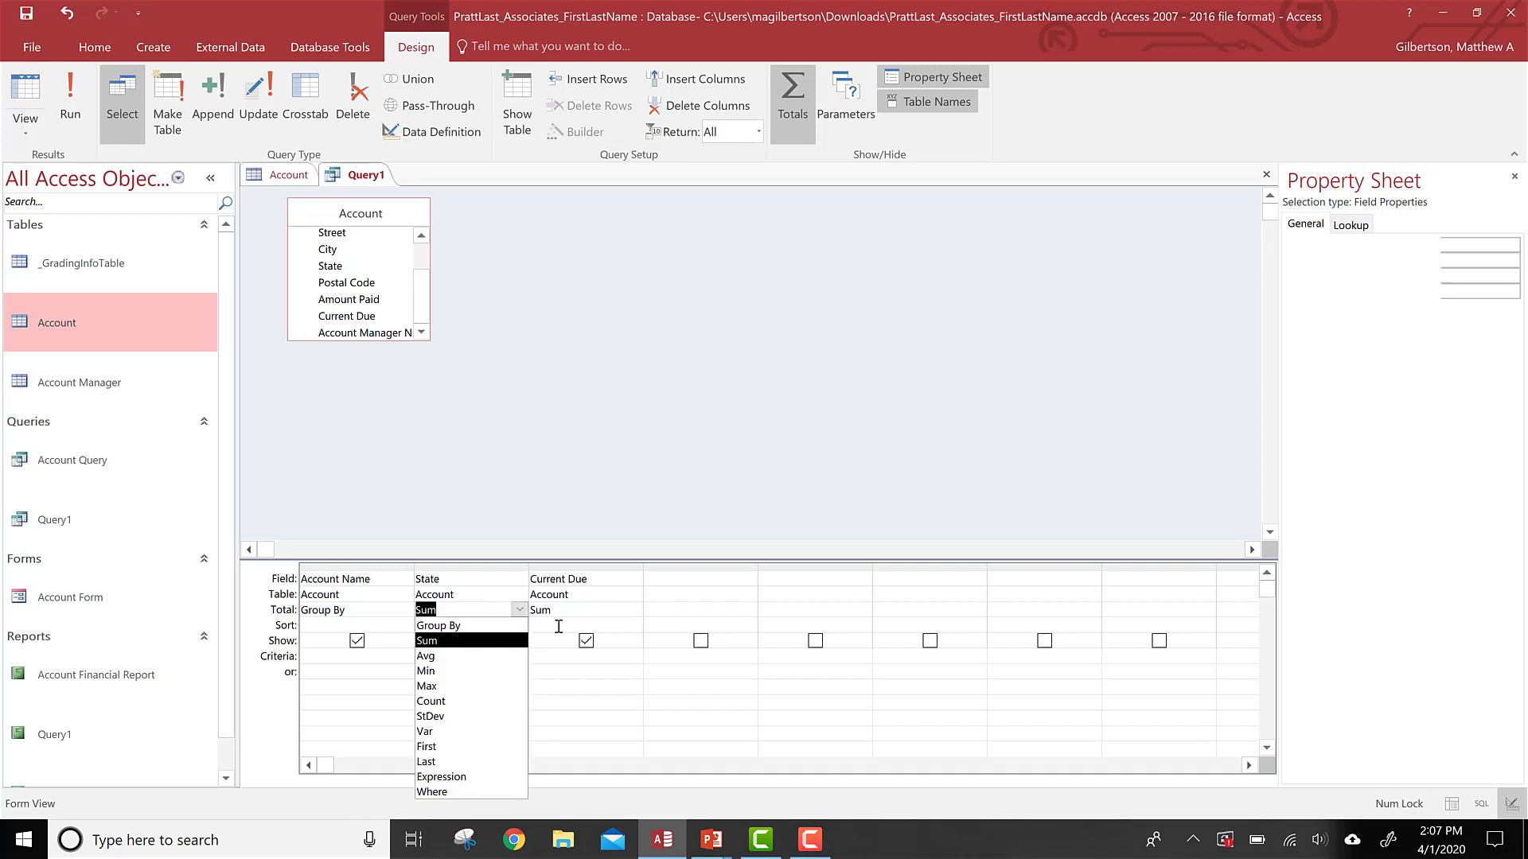
click(557, 610)
click(633, 609)
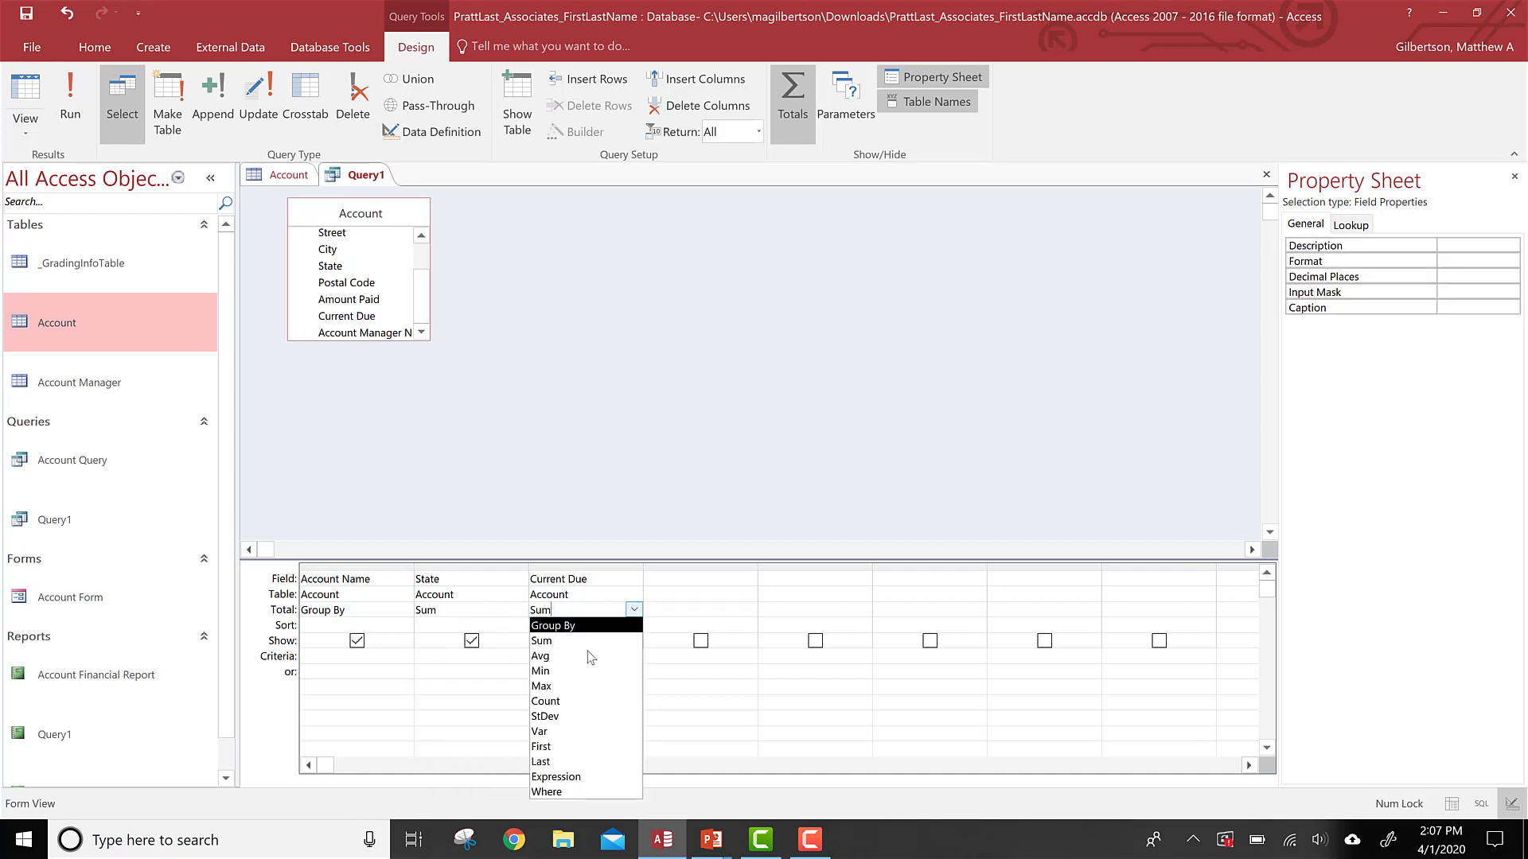
click(552, 626)
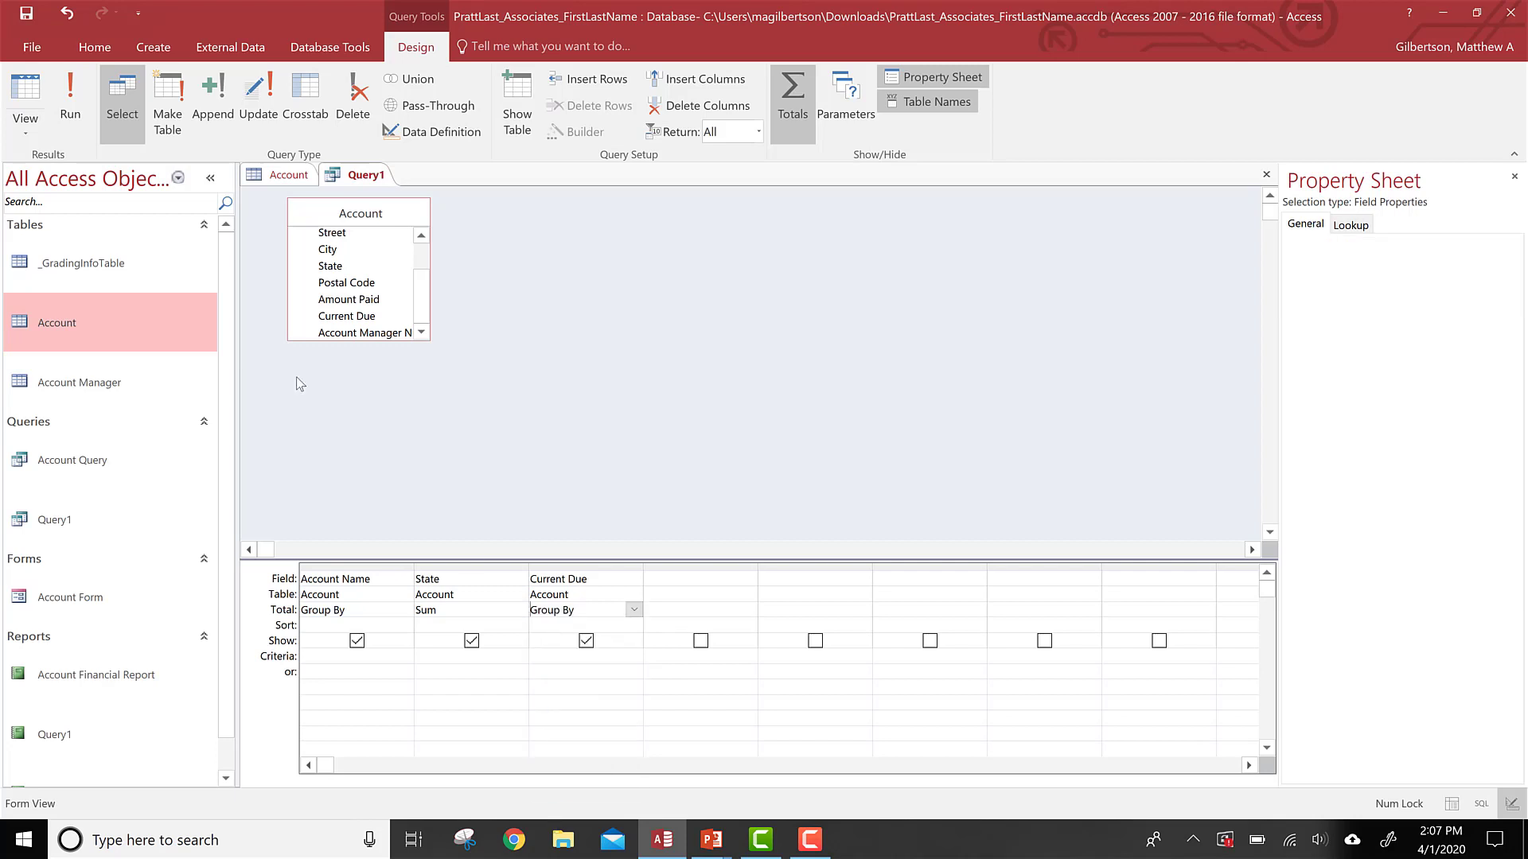
click(70, 104)
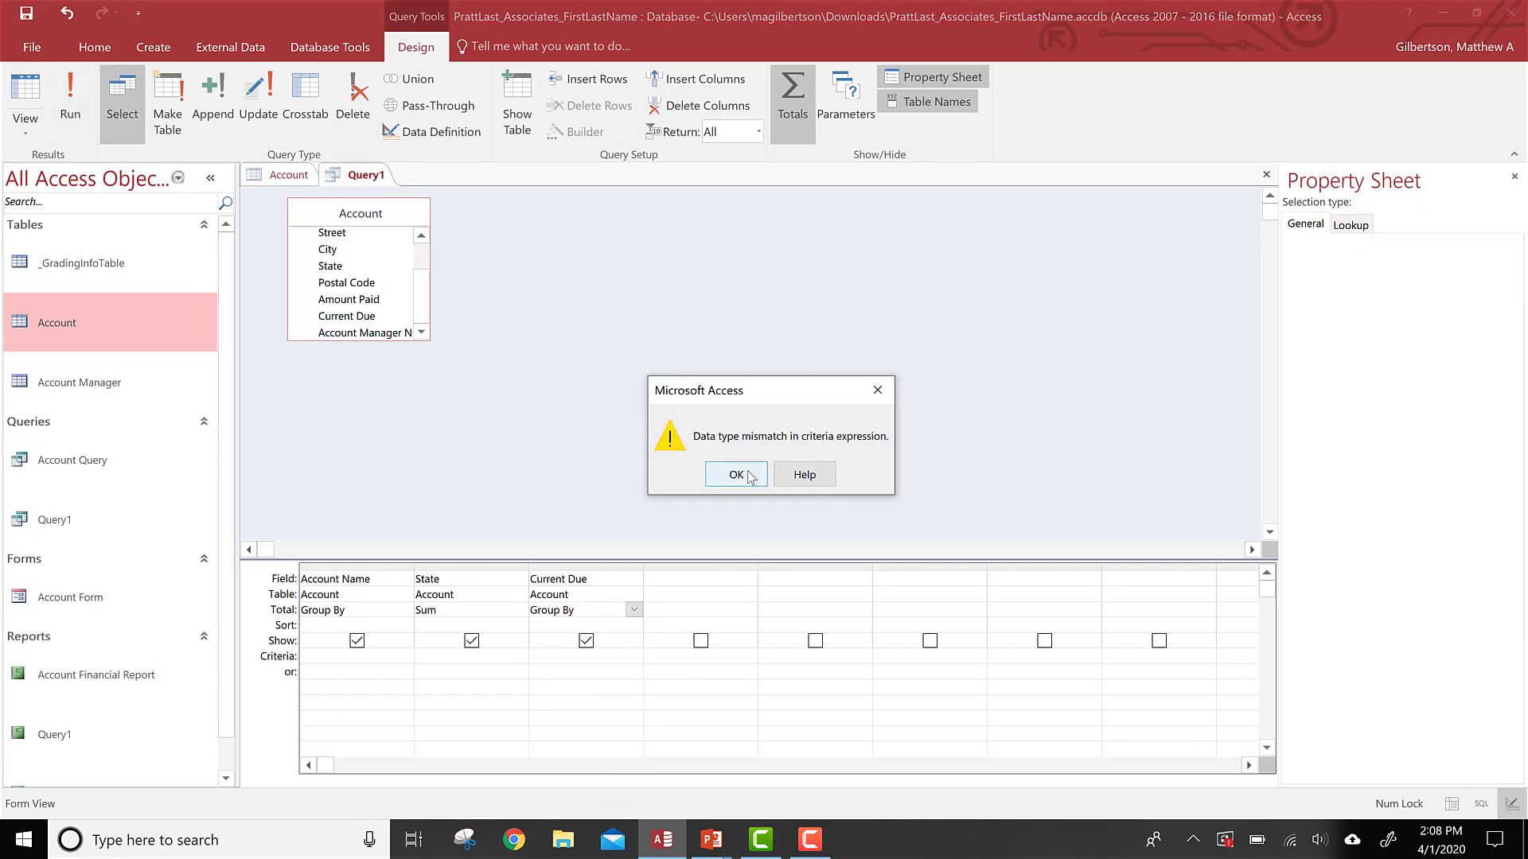
click(735, 474)
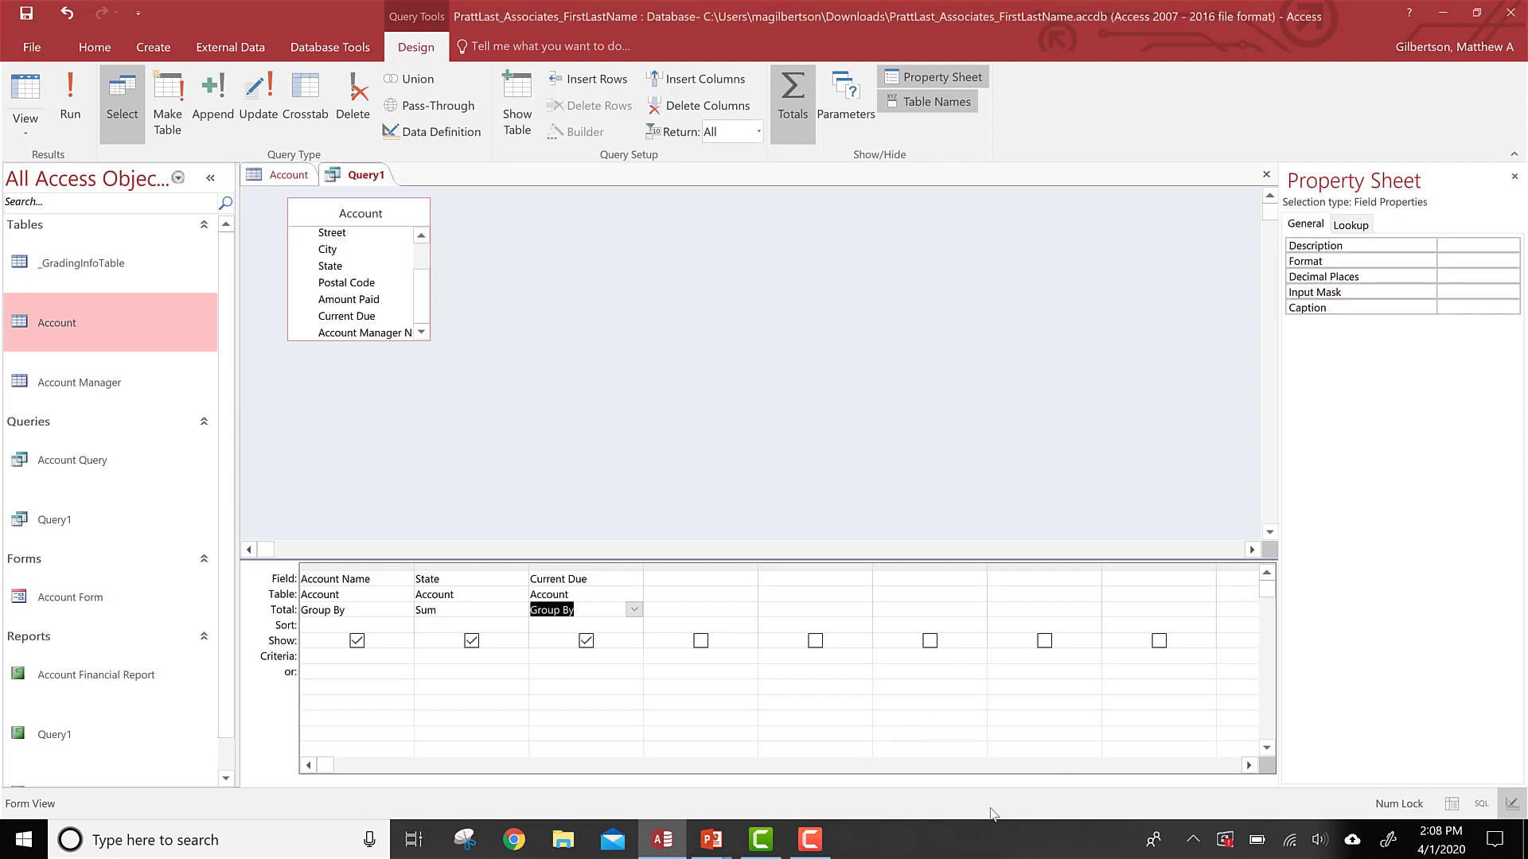
Step: Run the query grouped by State with the summed Current Due
click(809, 839)
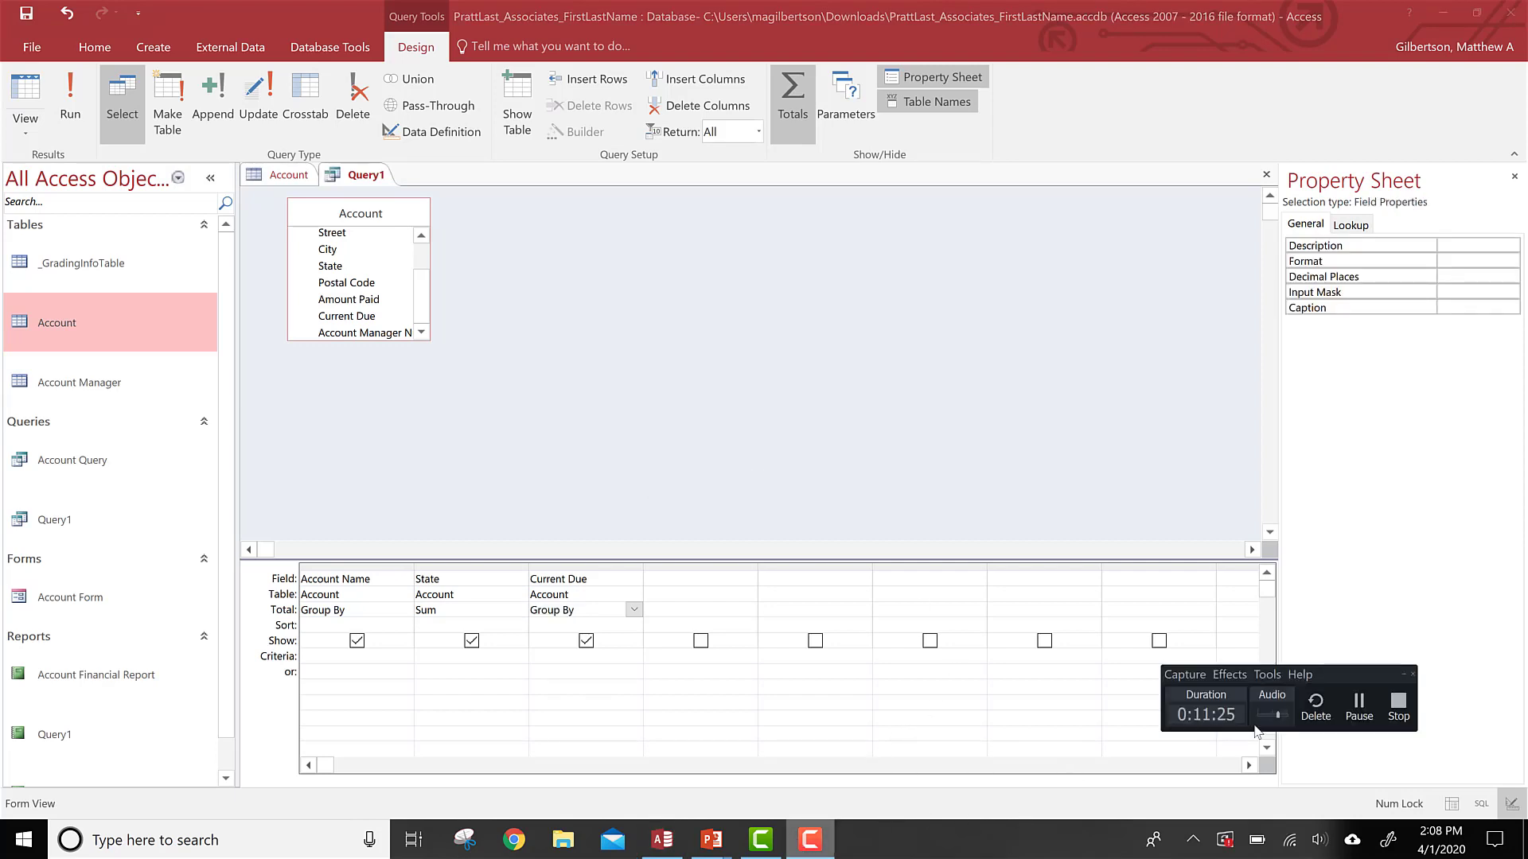
click(1359, 704)
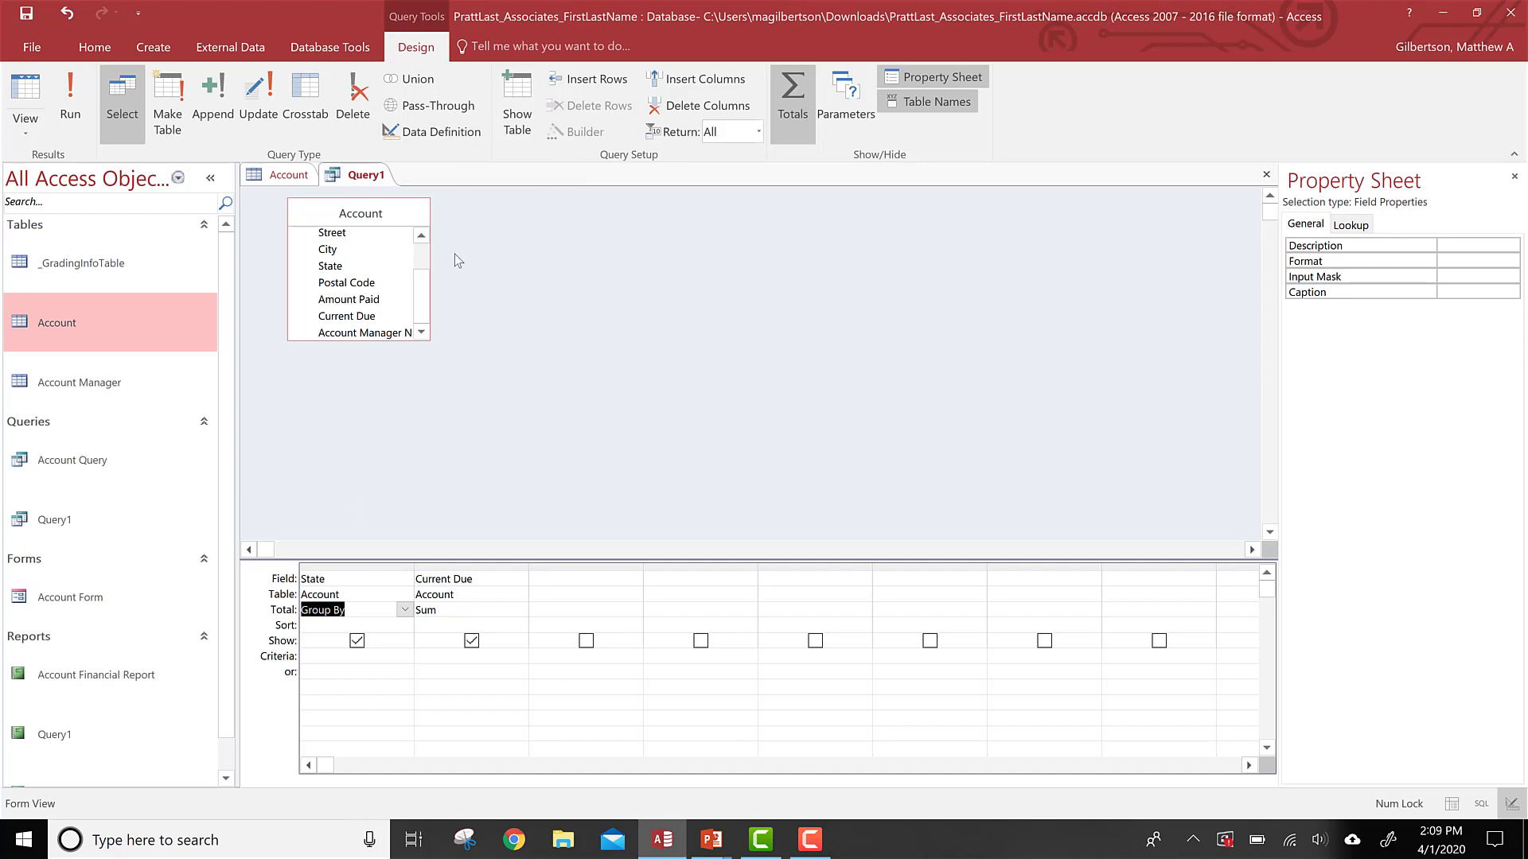
scroll(406, 303, up, 1)
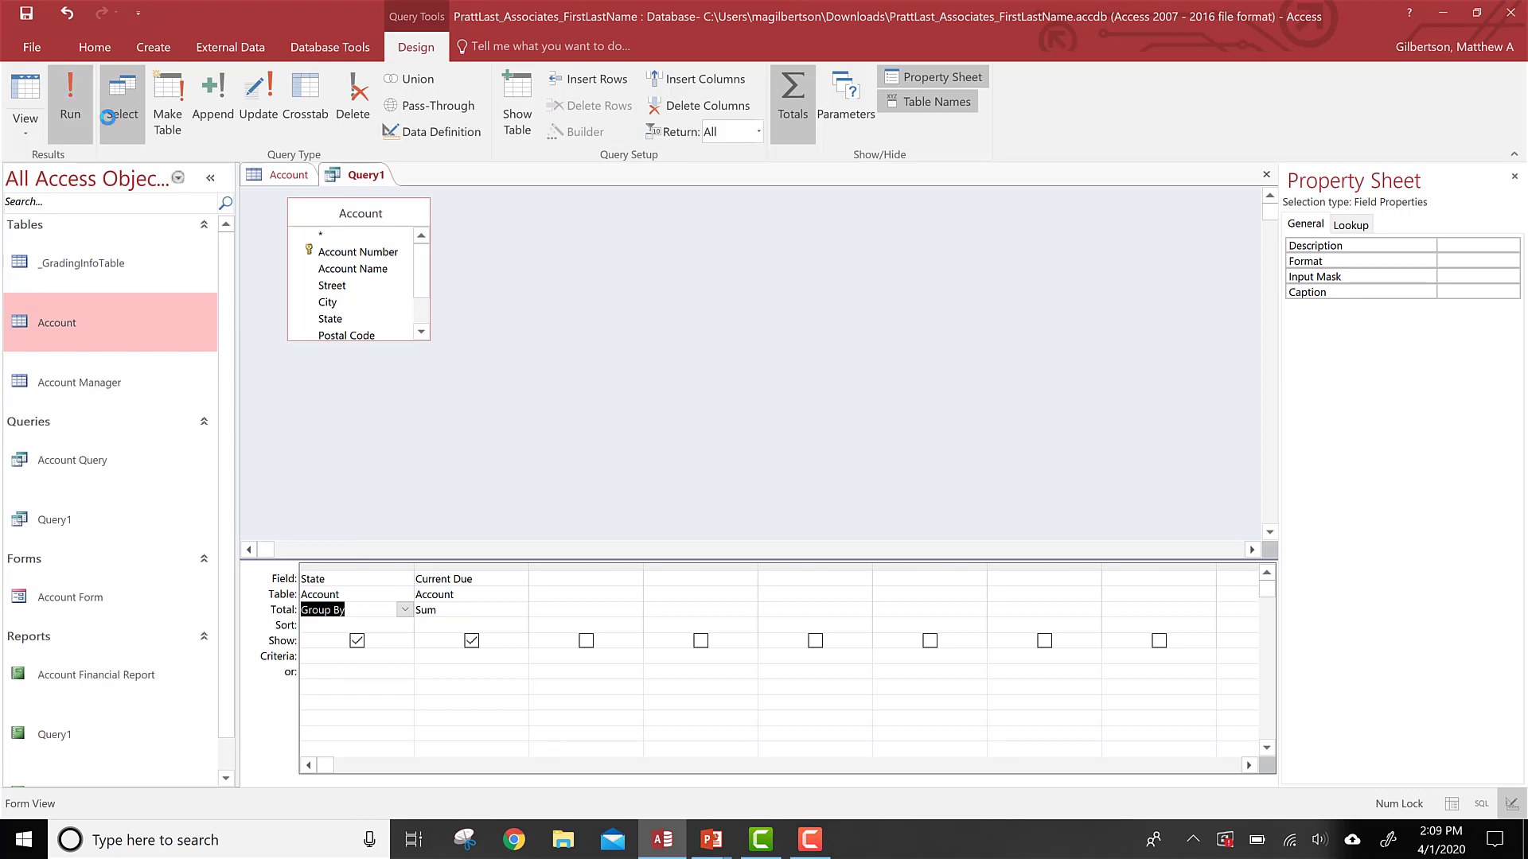
click(69, 92)
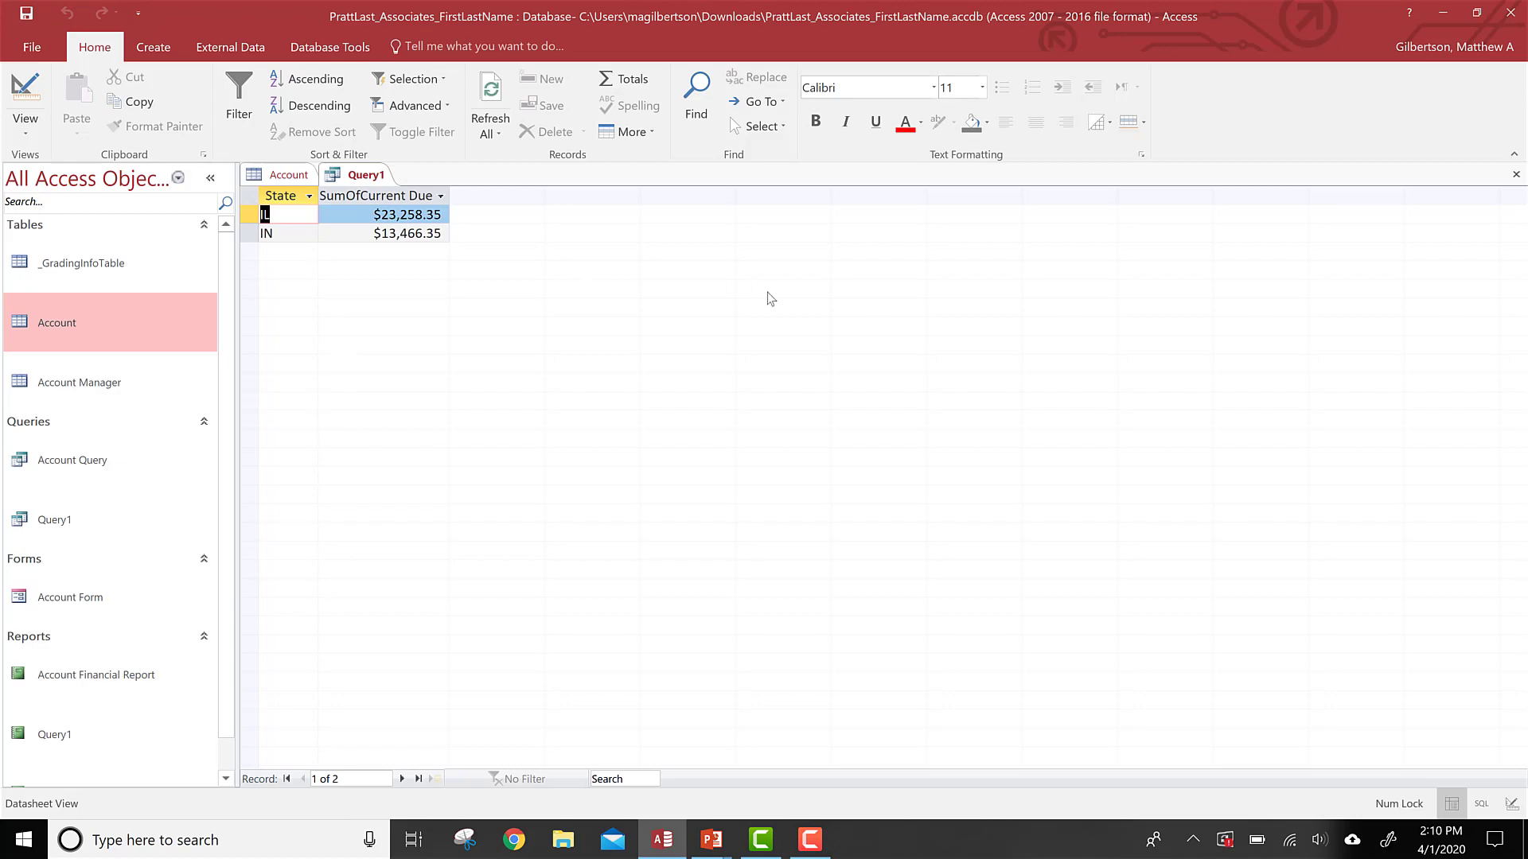
Step: Advance the slideshow to the slide on using criteria in calculating statistics and return to the database
key(alt+Tab)
key(alt+Tab)
key(Tab)
key(Right)
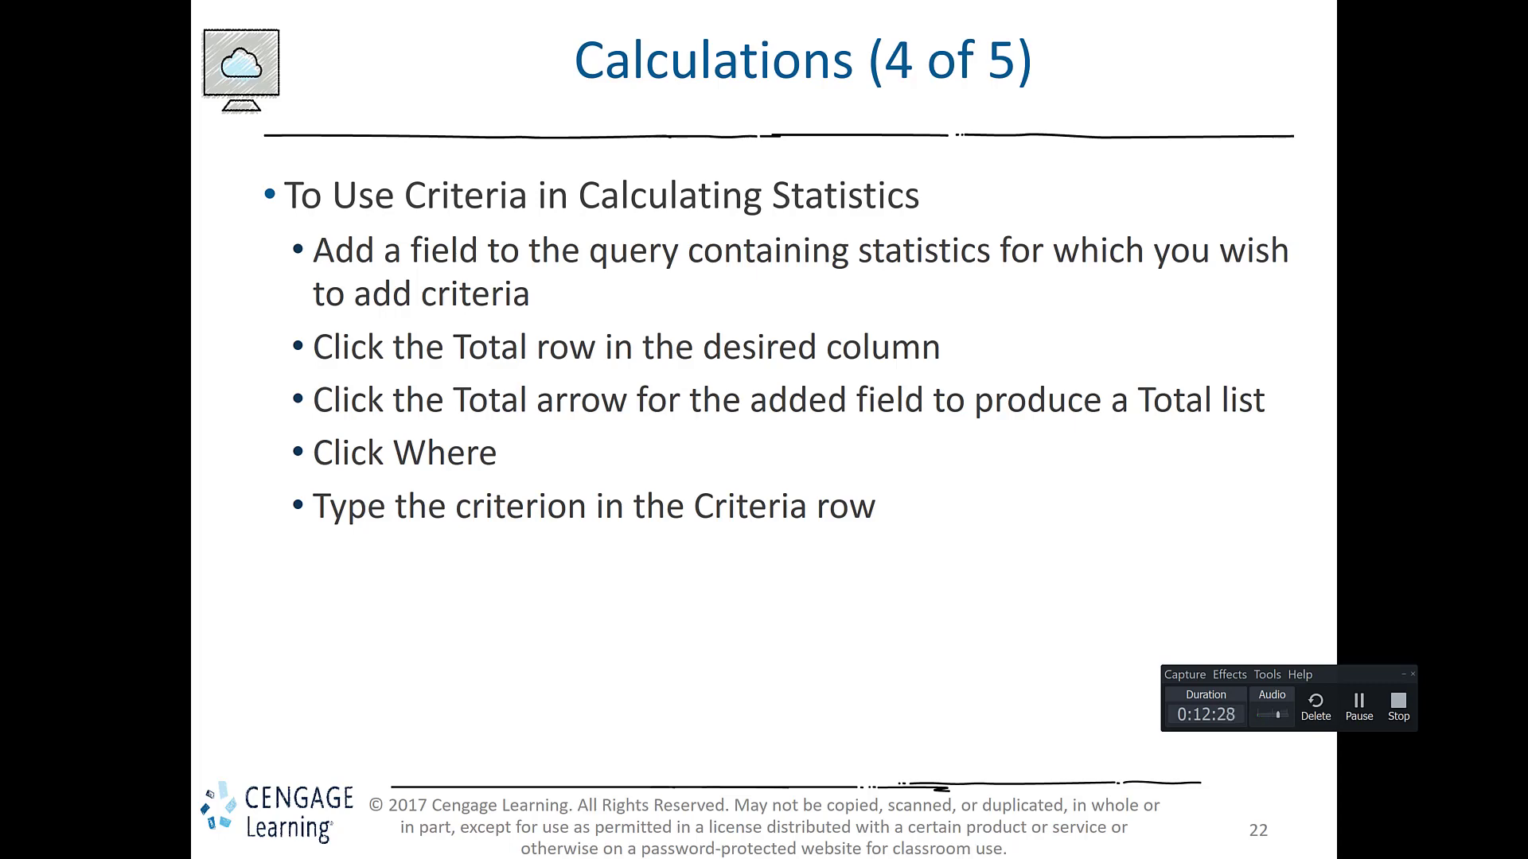
key(alt+Tab)
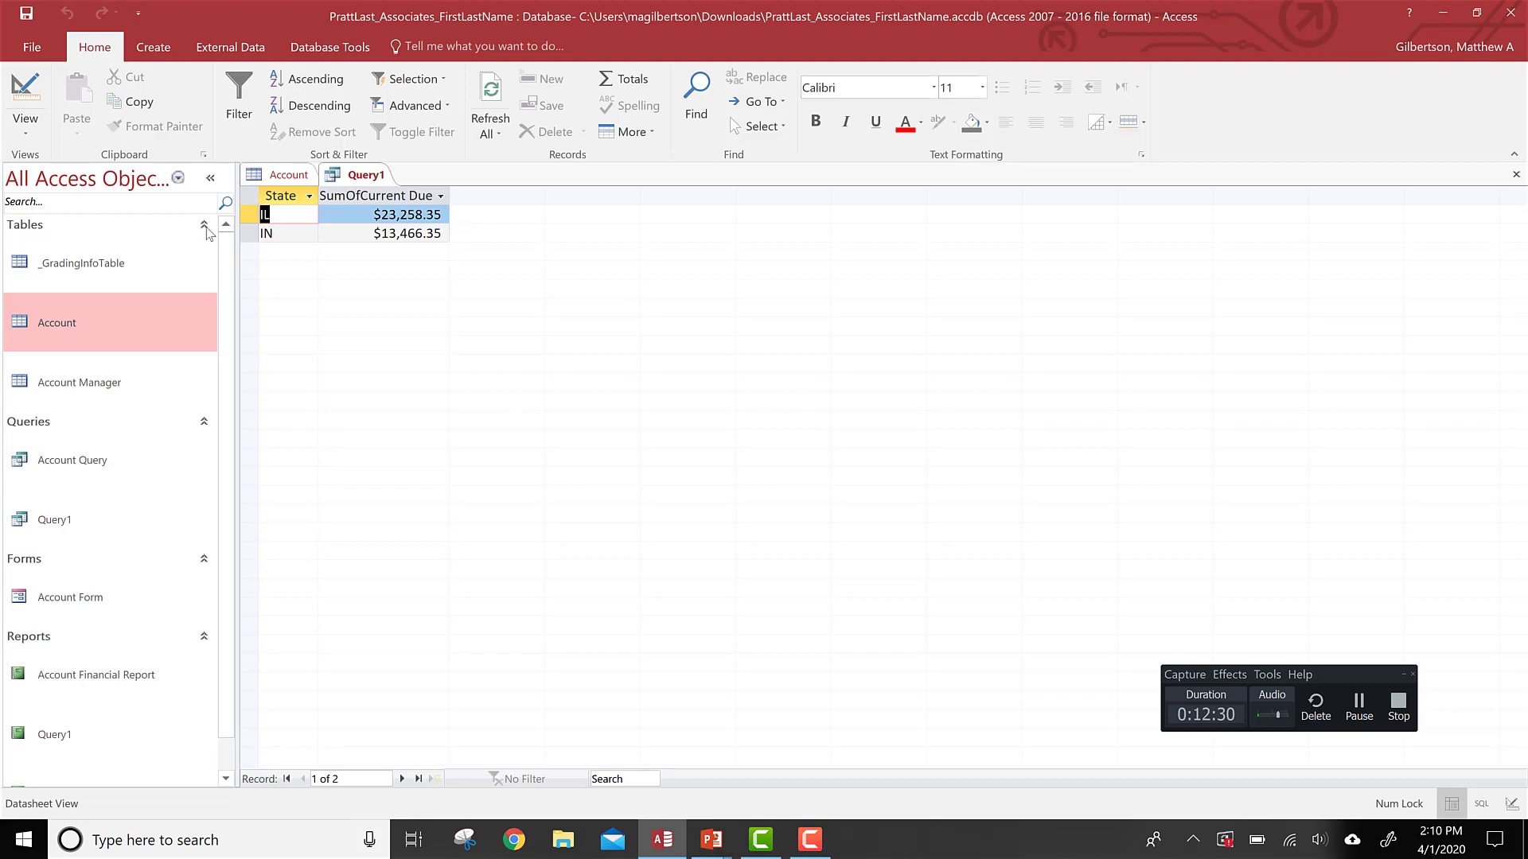
Step: In Design view, add Account Manager Number between State and Current Due and set its total to Where
click(24, 90)
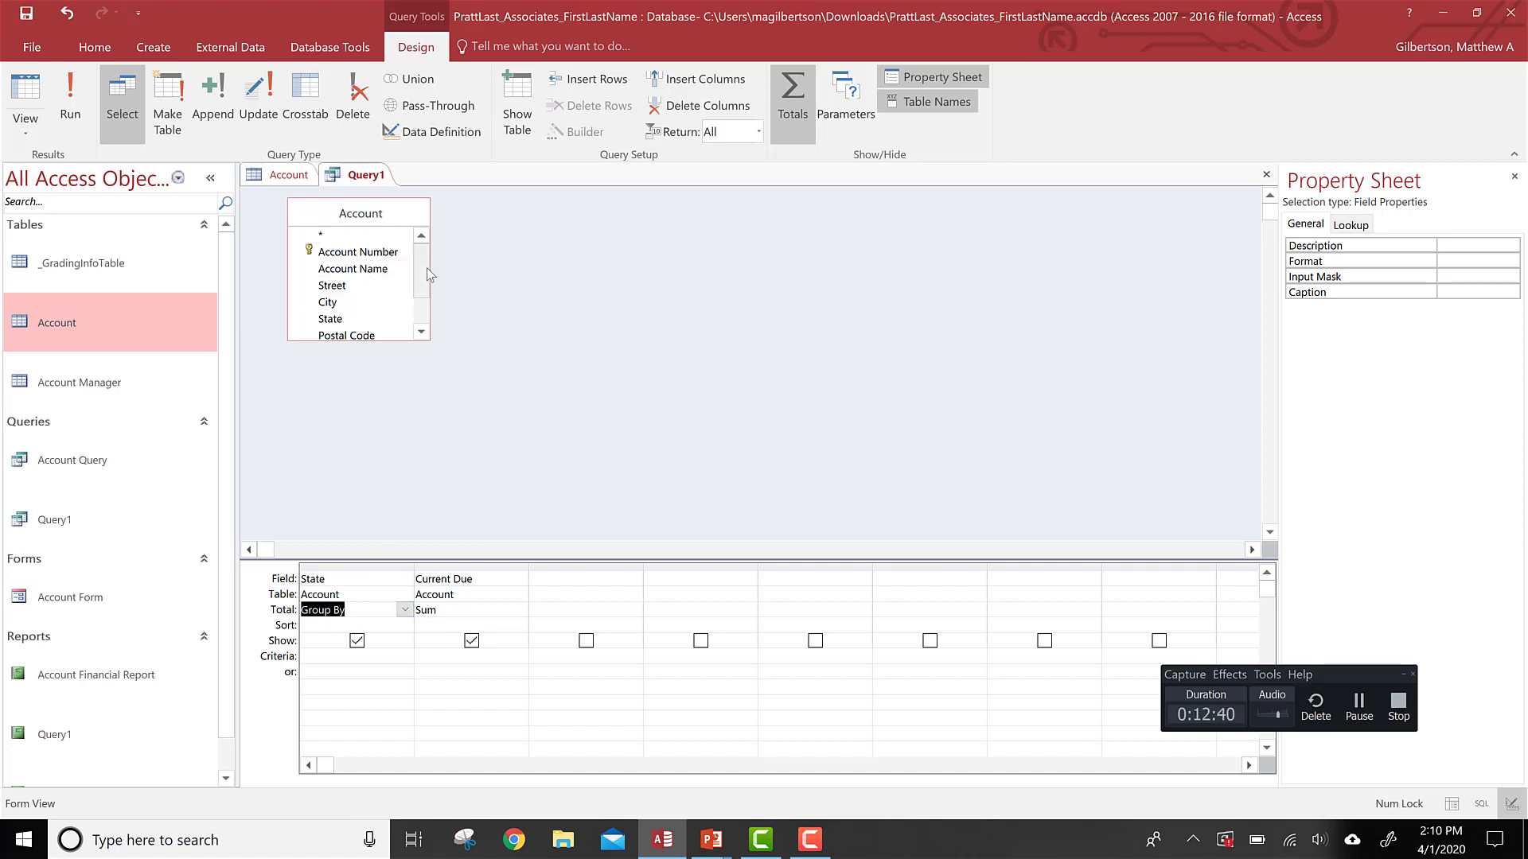
drag(427, 275, 425, 308)
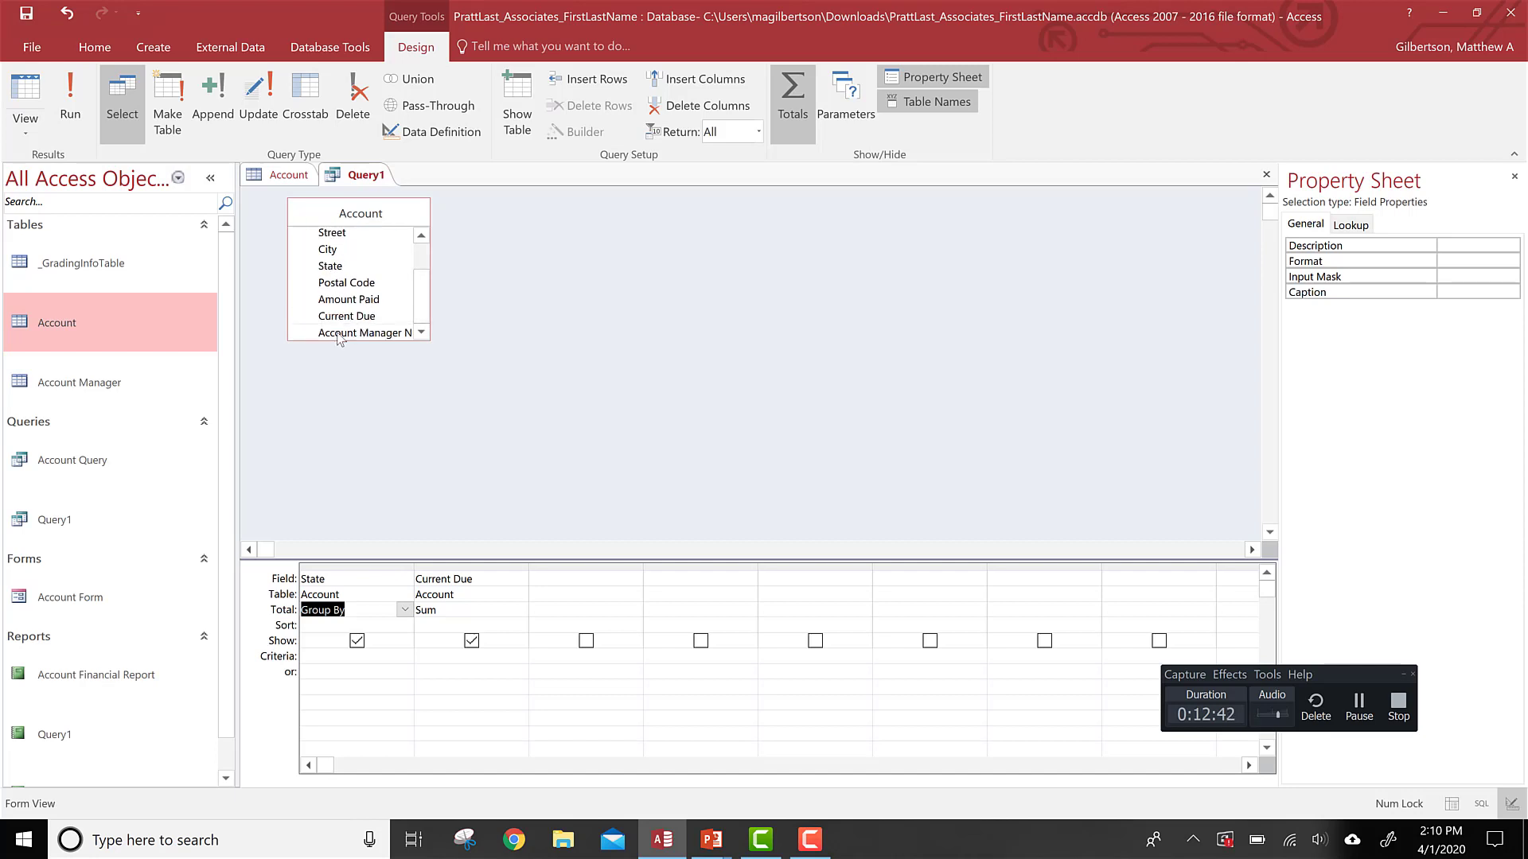
click(390, 523)
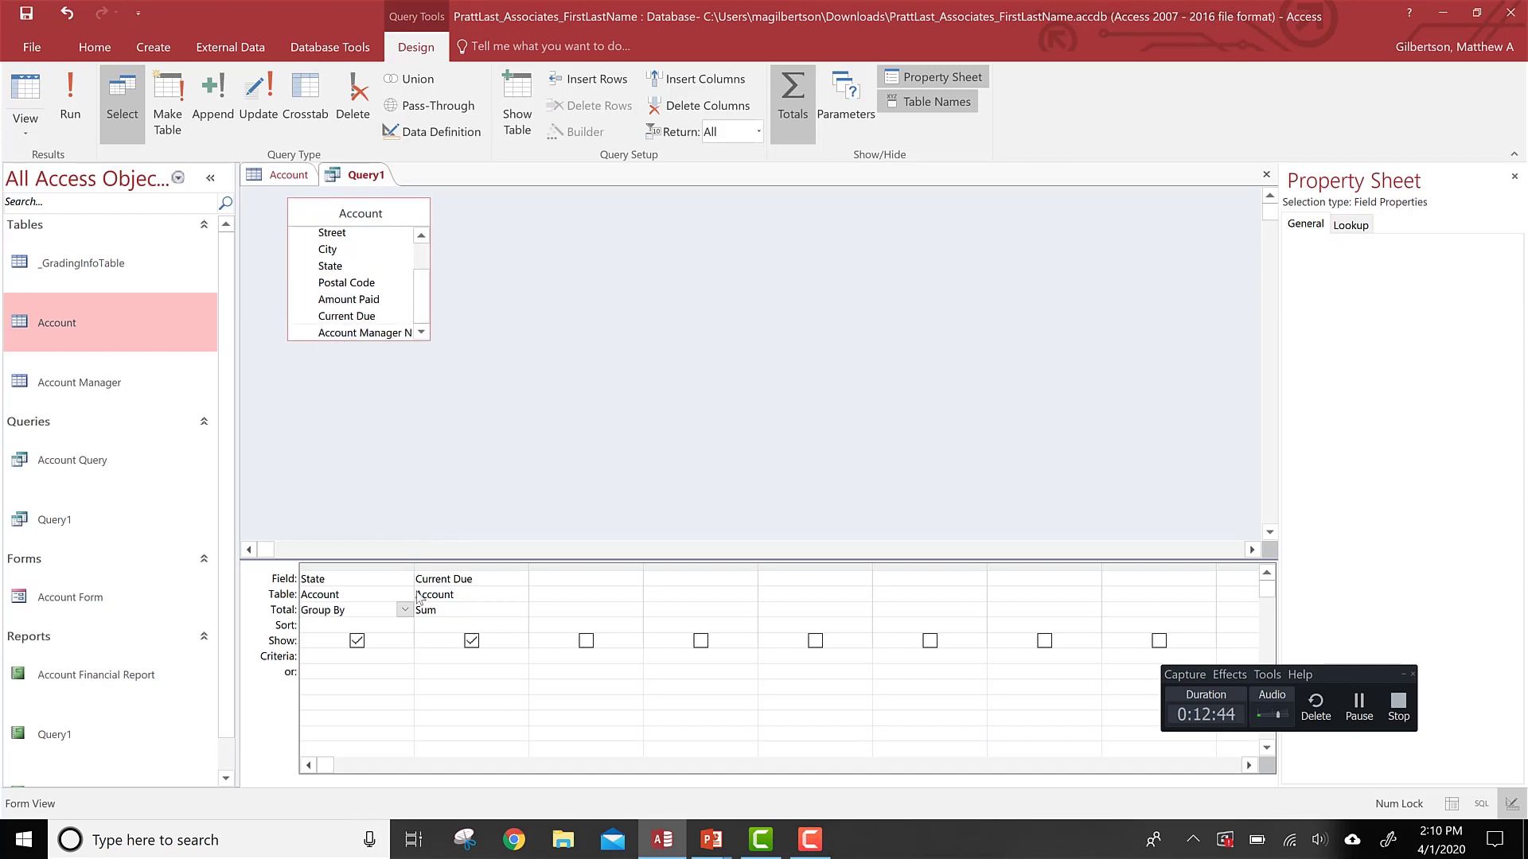
click(422, 566)
drag(344, 333, 445, 576)
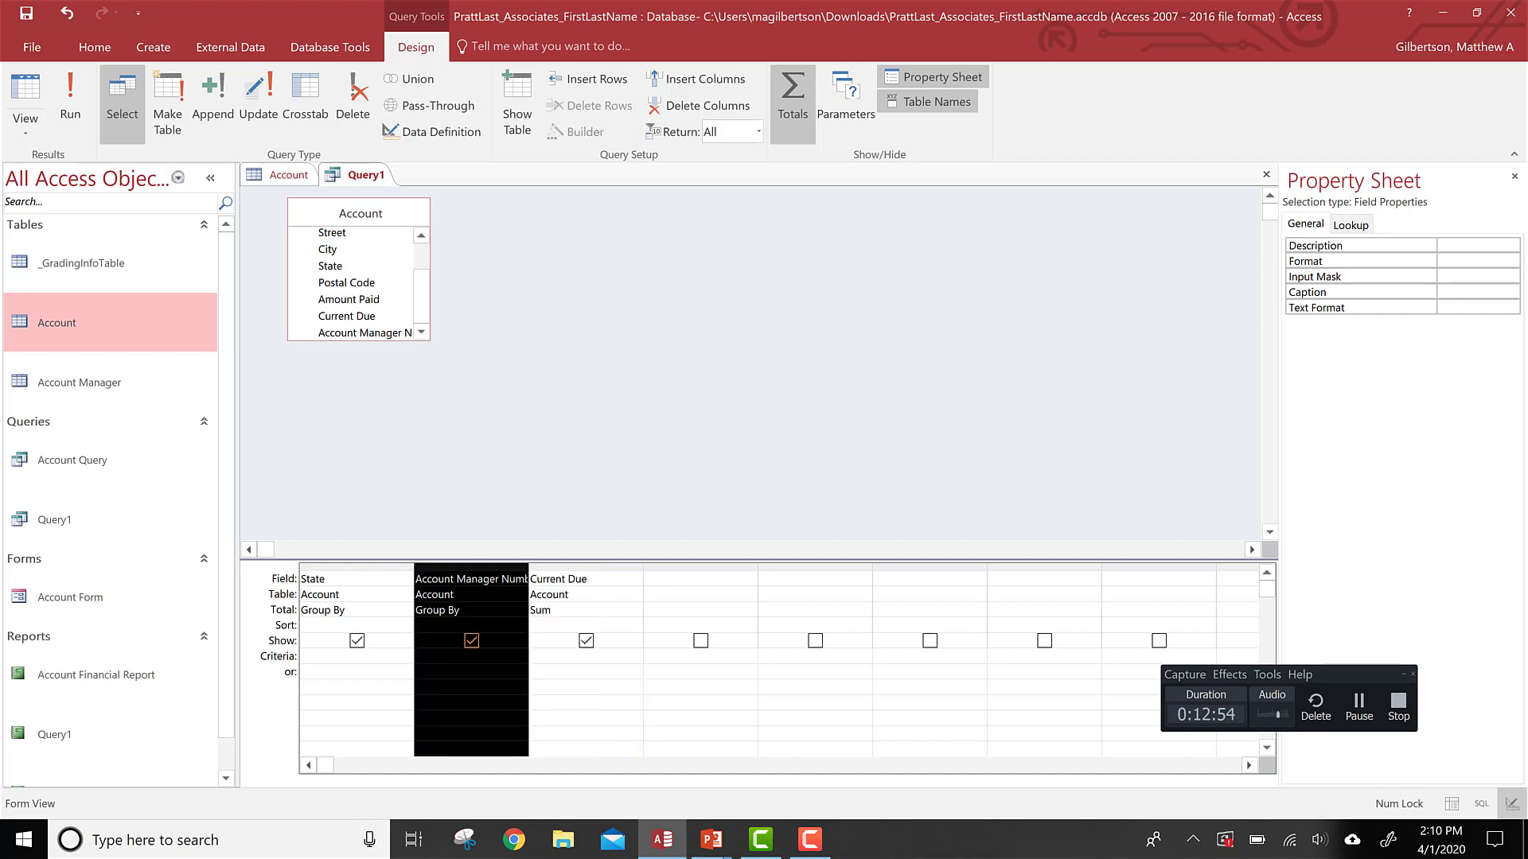
click(509, 613)
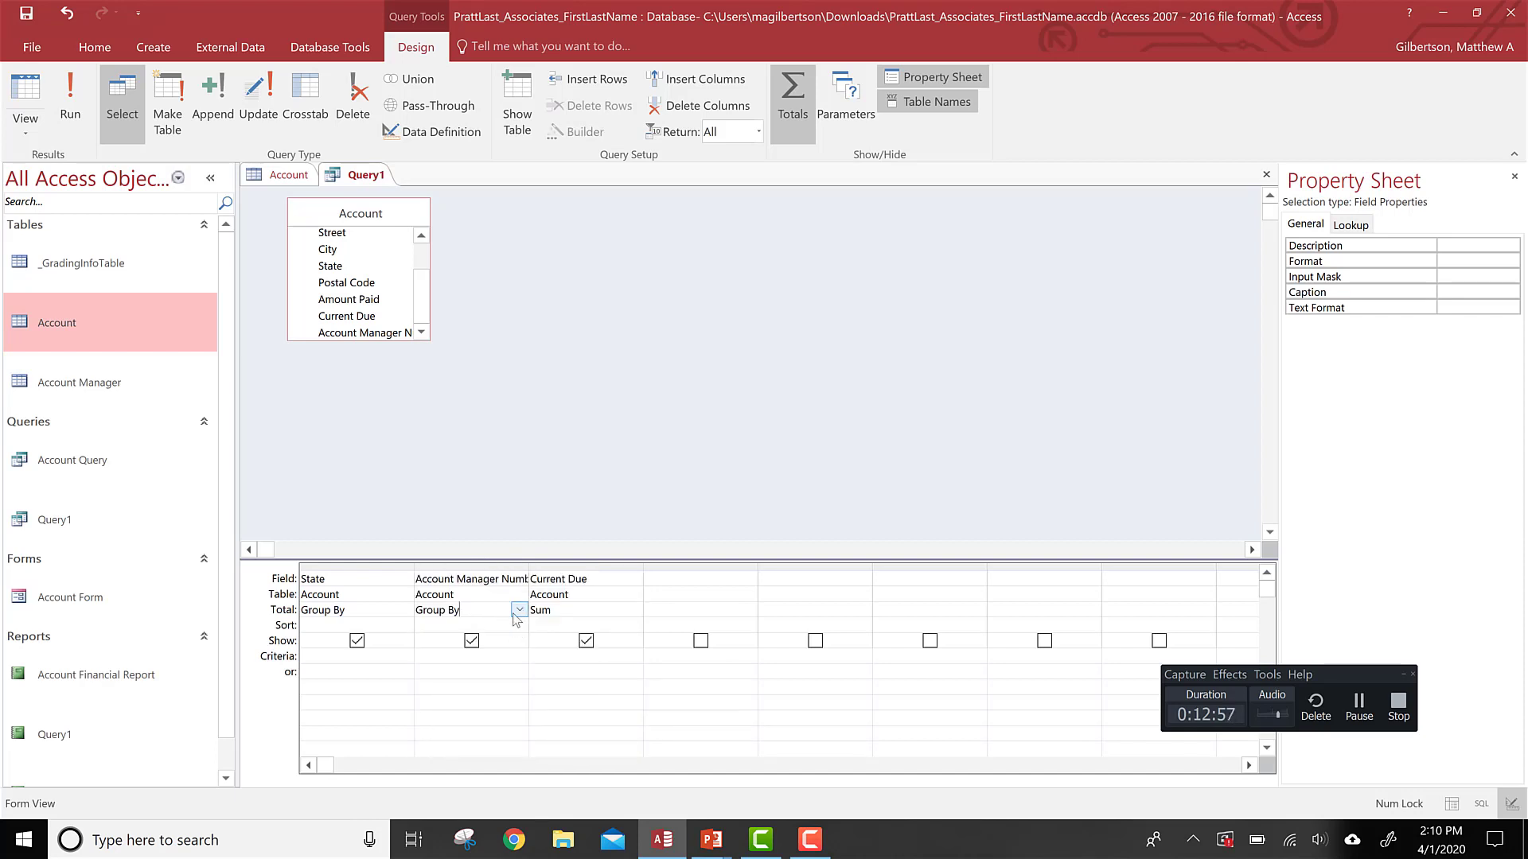
click(520, 611)
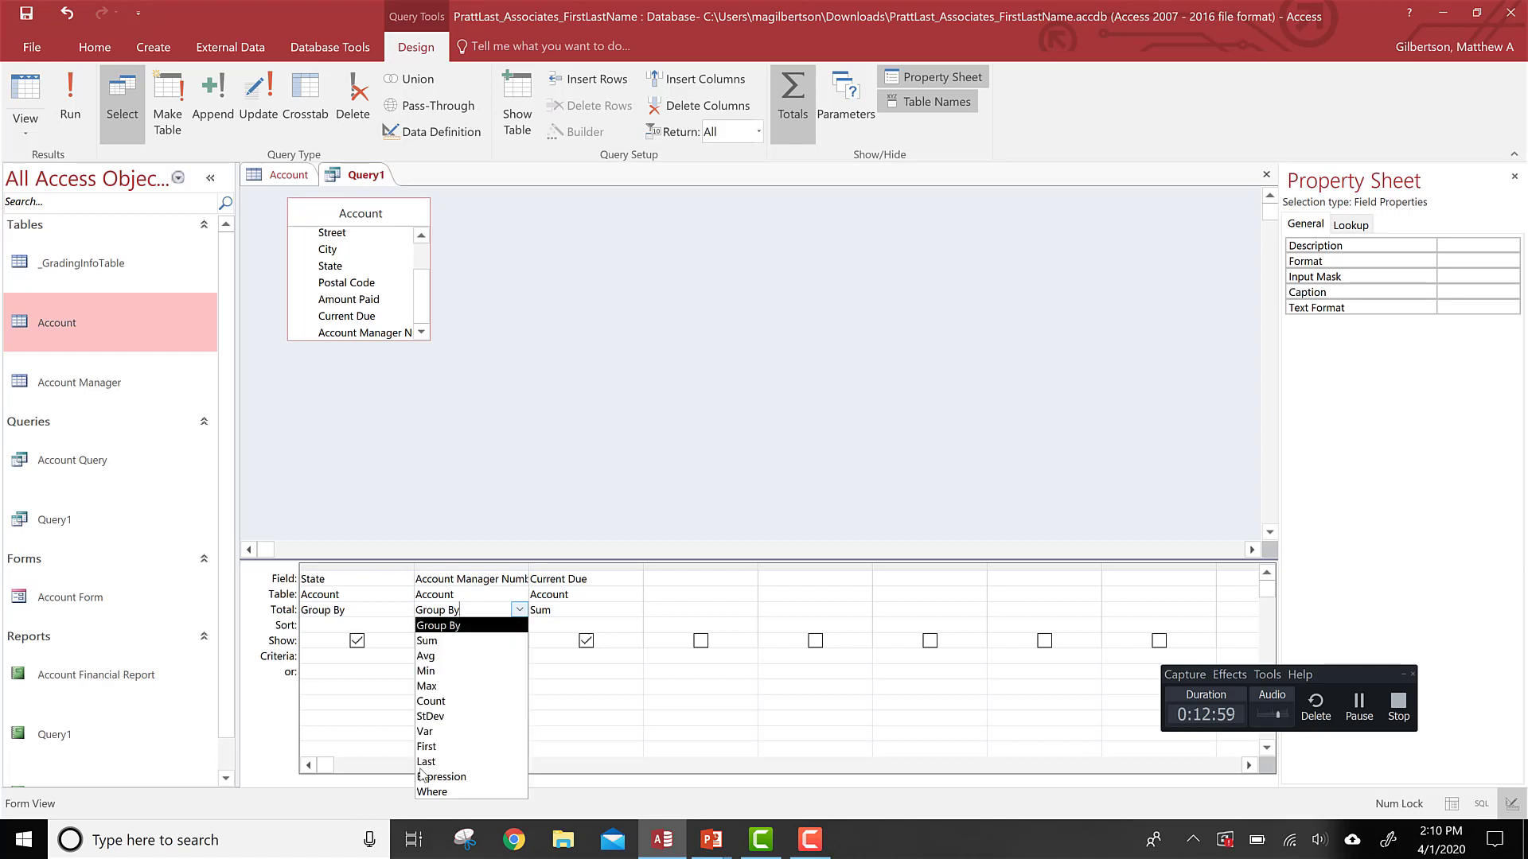
click(431, 793)
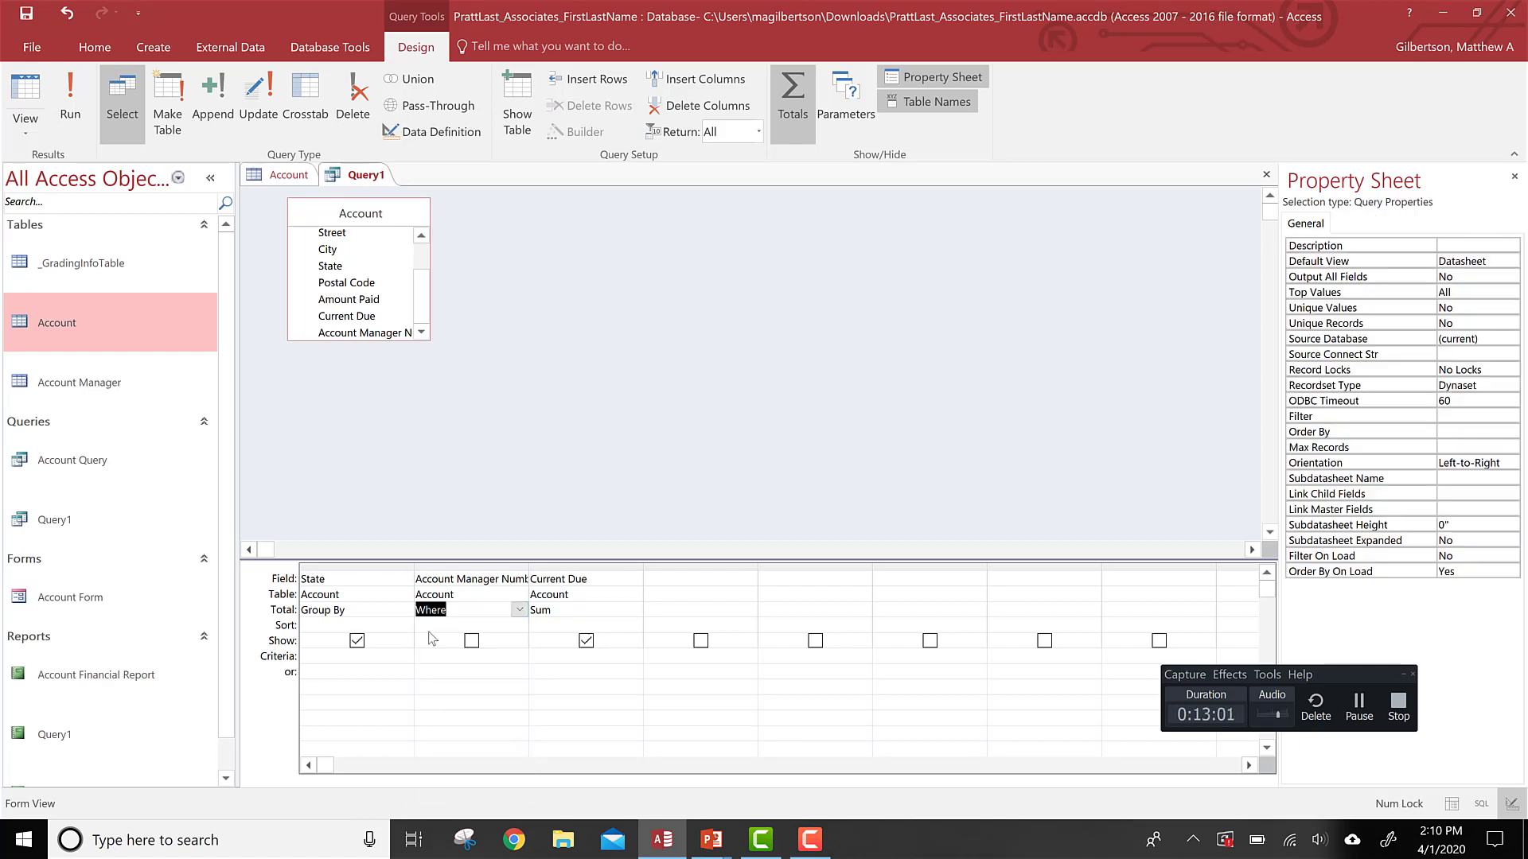
Step: Enter 58 as the Account Manager Number criterion and run the query
click(445, 658)
text(58)
key(Return)
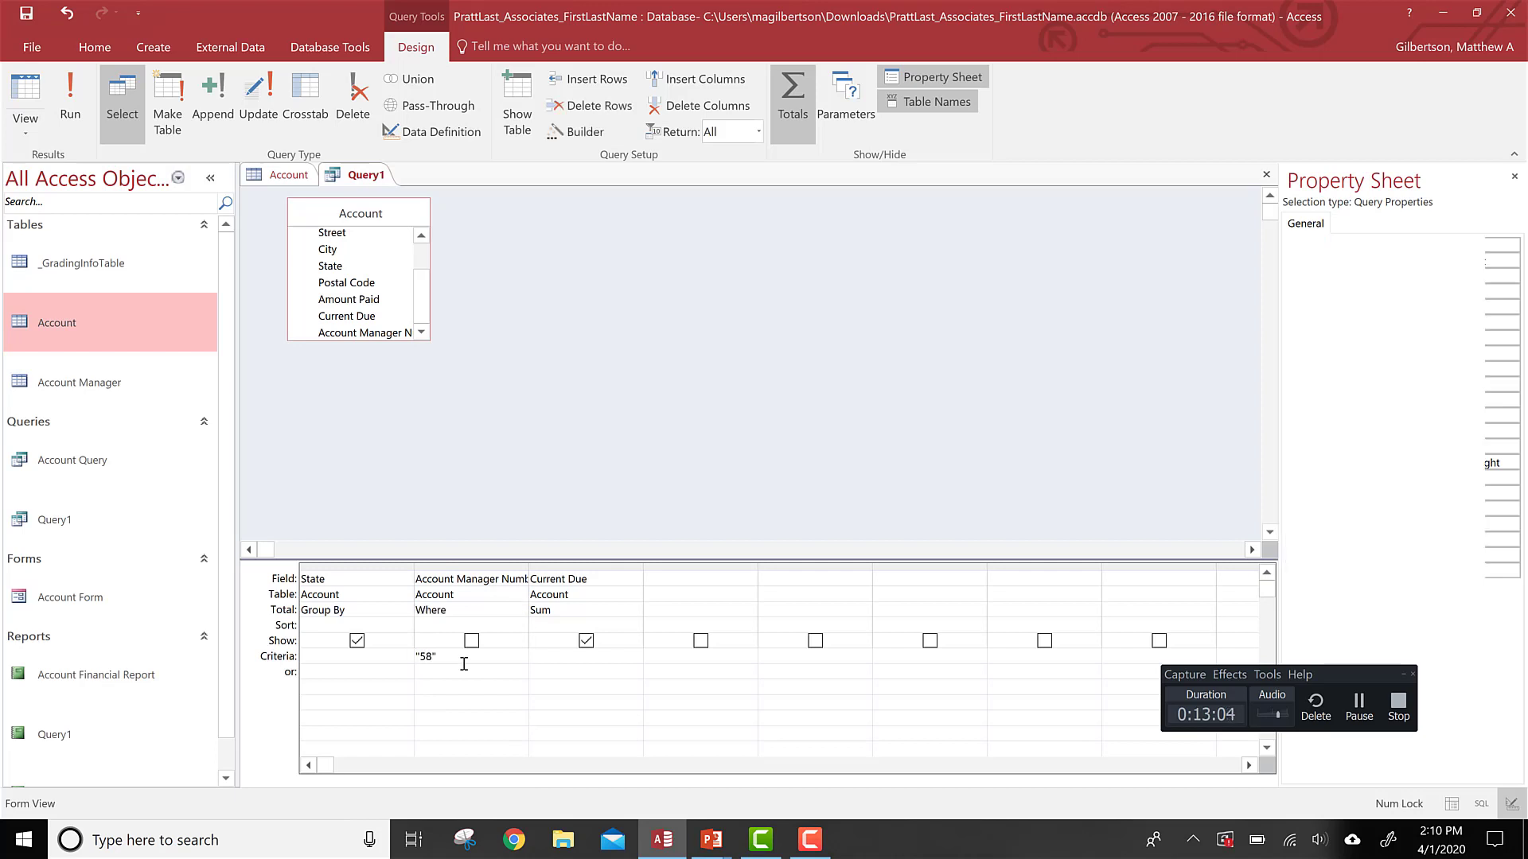
click(70, 99)
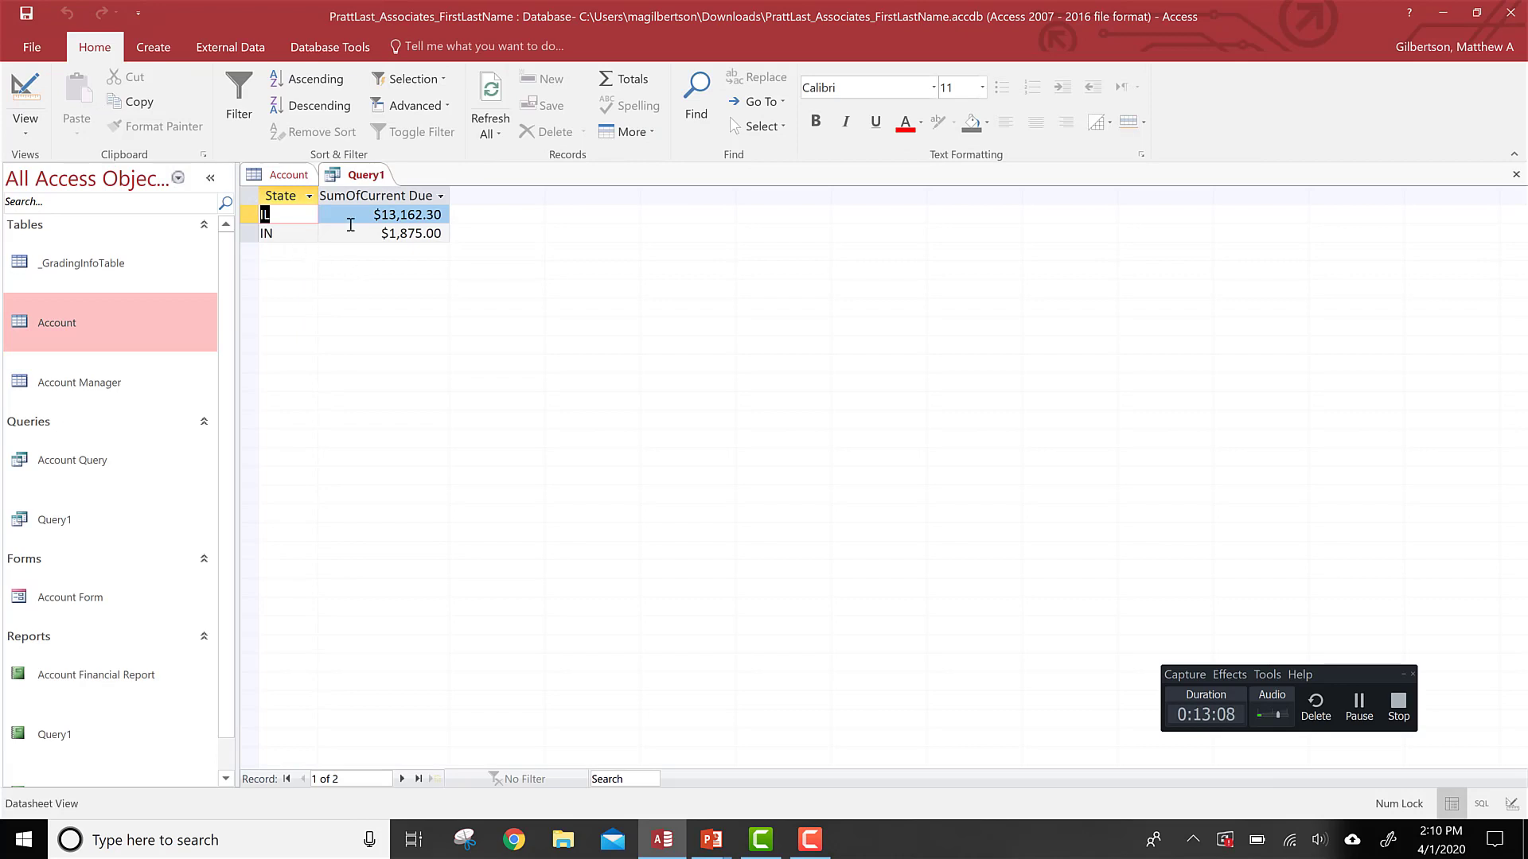
click(24, 94)
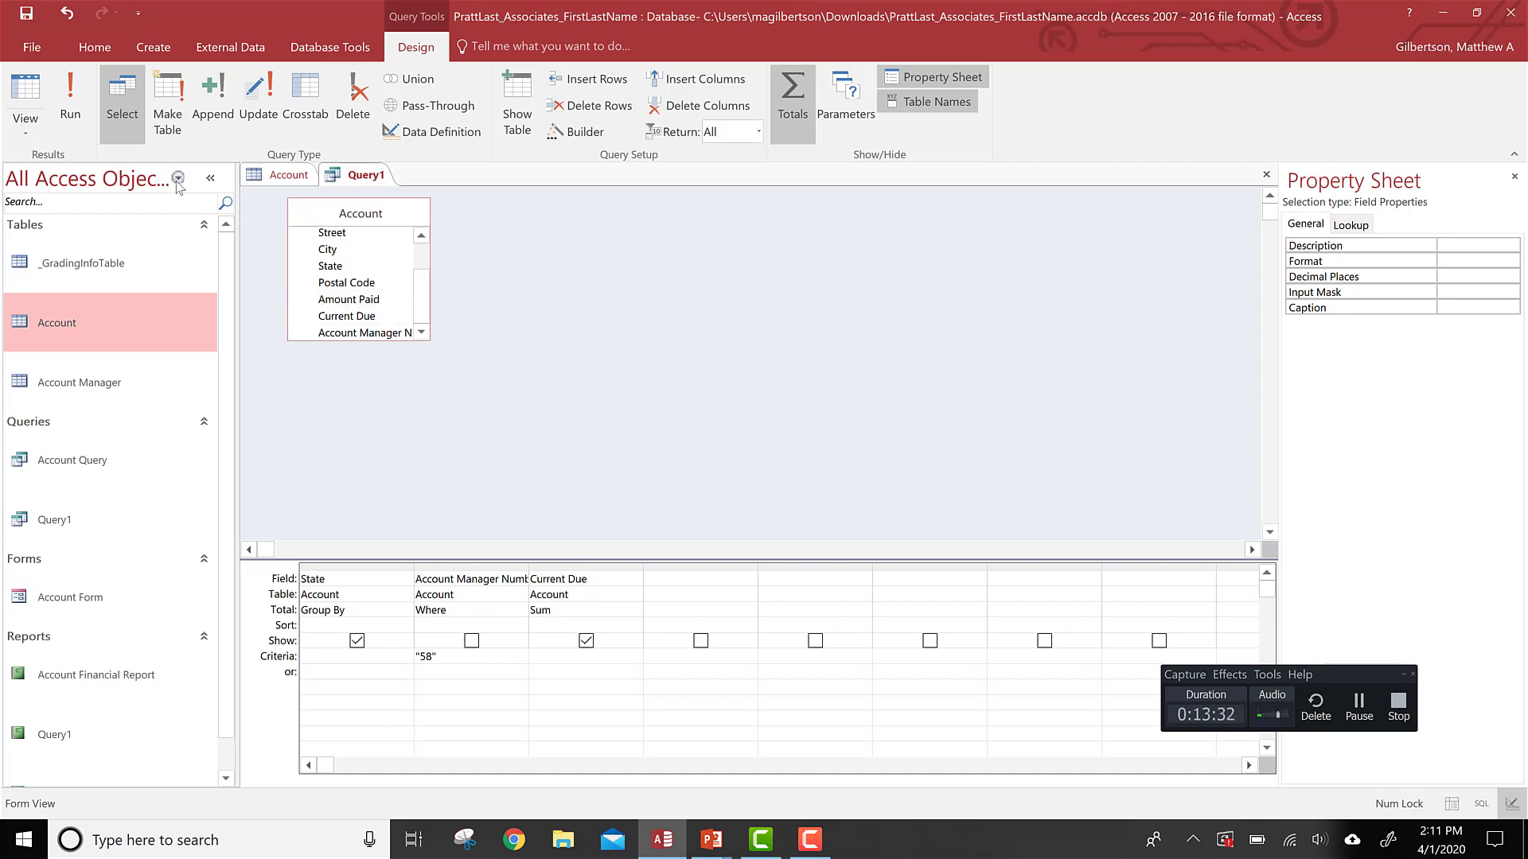
click(70, 94)
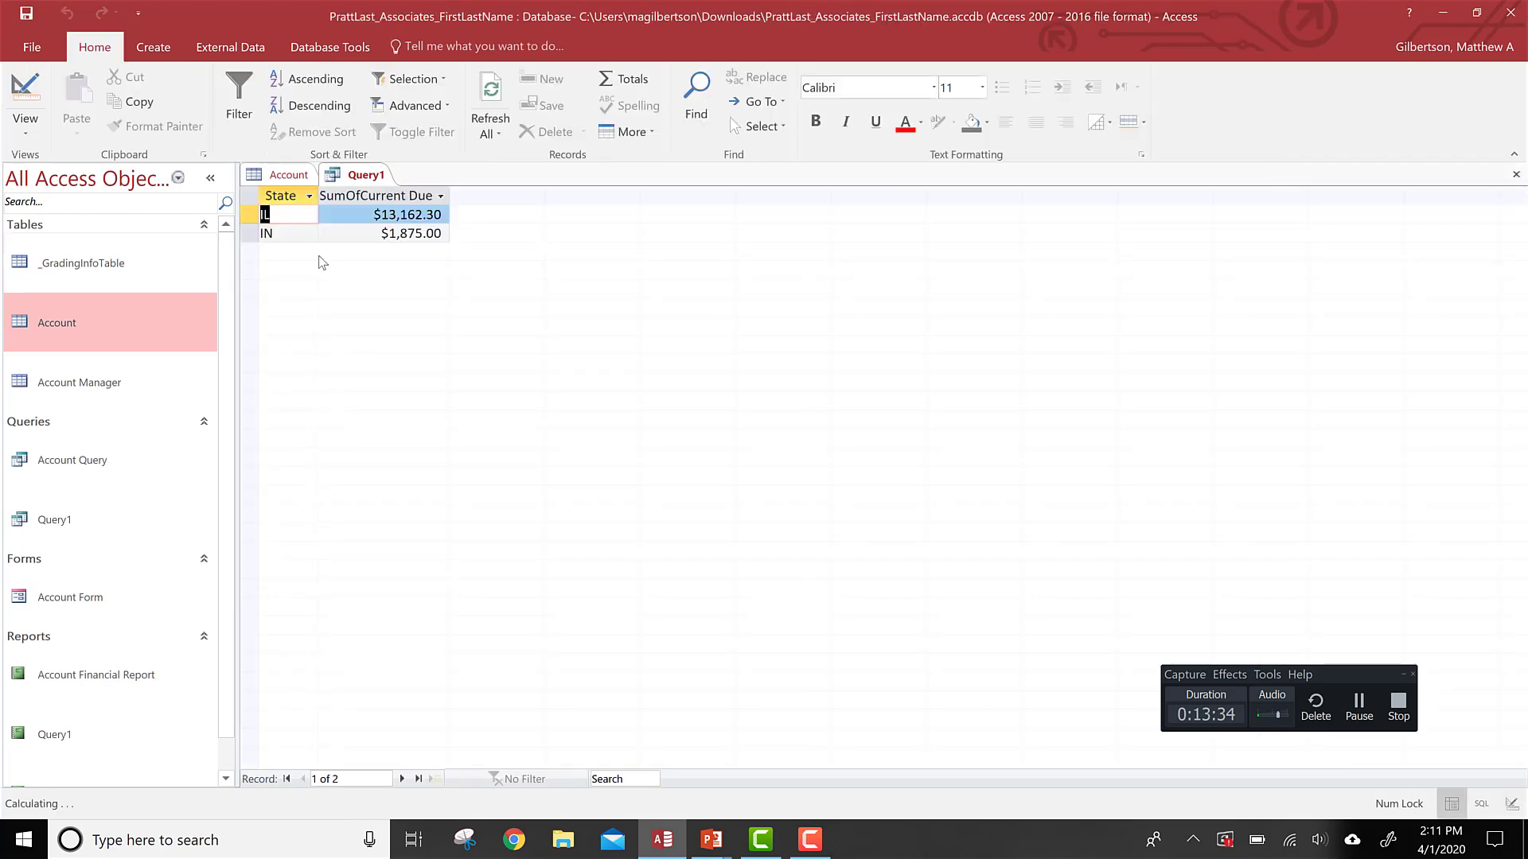